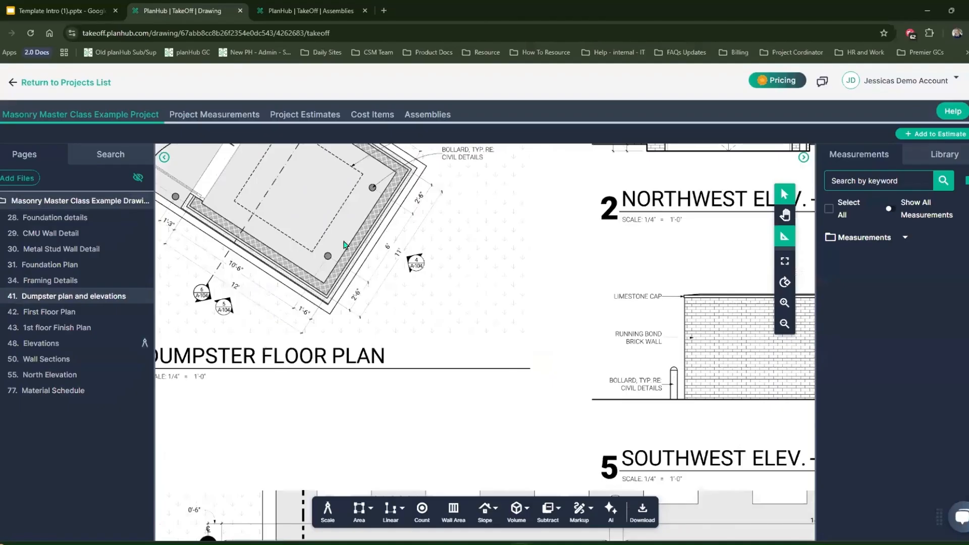
Set the scale of the dumpster plan sheet to the standard 1/4" = 1' 0"
scroll(346, 246, up, 3)
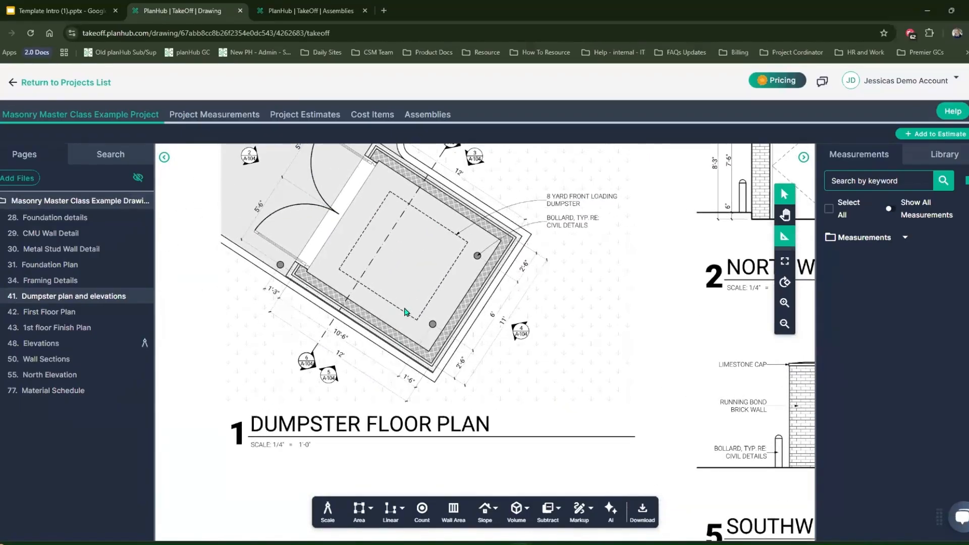
click(328, 519)
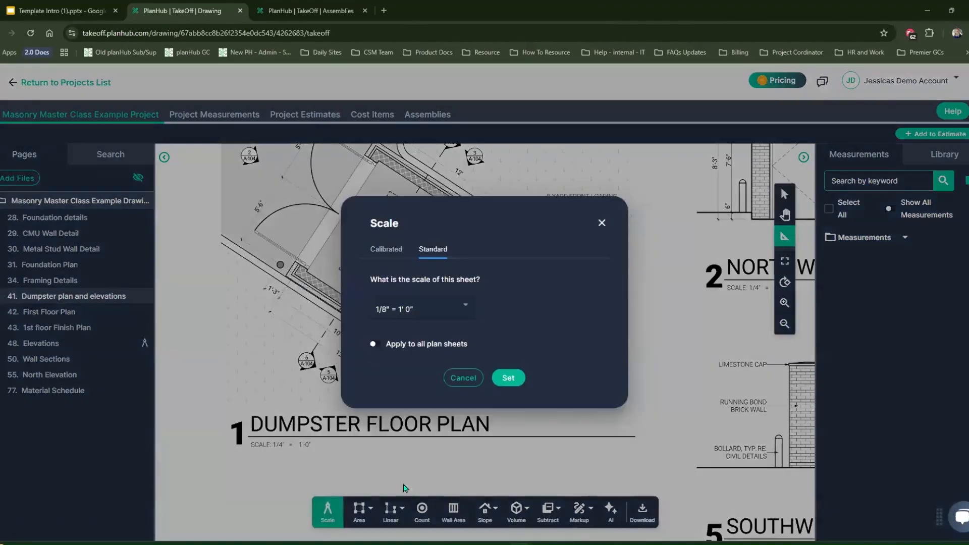
click(463, 308)
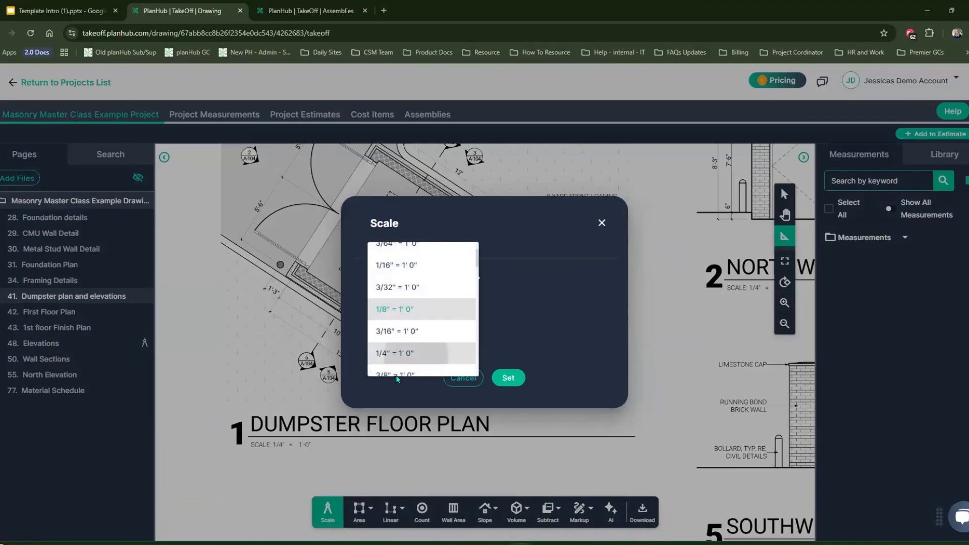
click(417, 356)
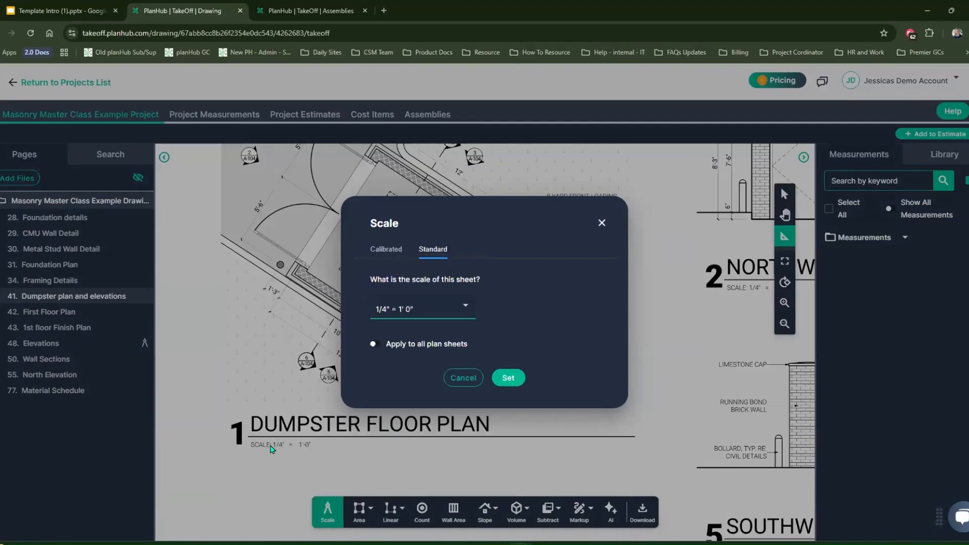
click(510, 379)
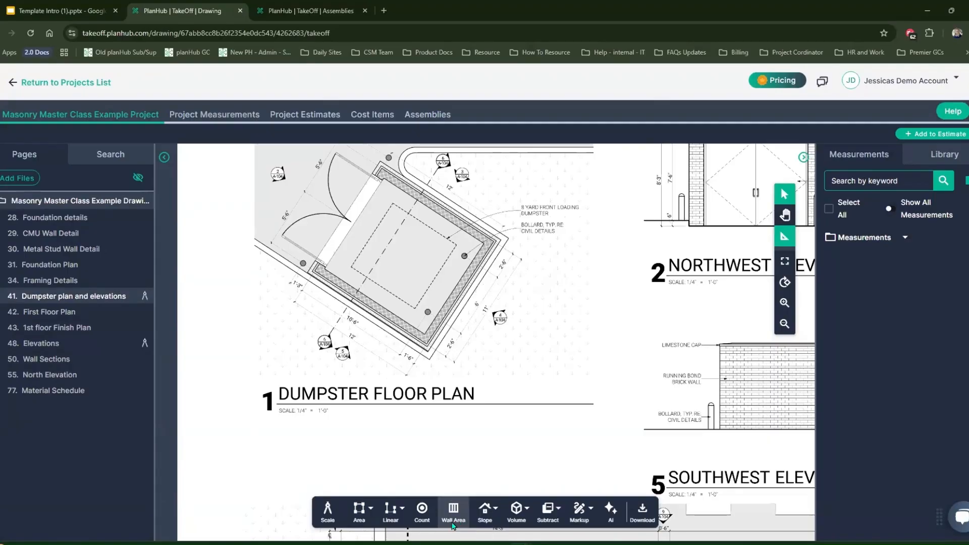
Create a wall area measurement named "8" Ext CMU Dumpster Wall - 8' height"
click(453, 527)
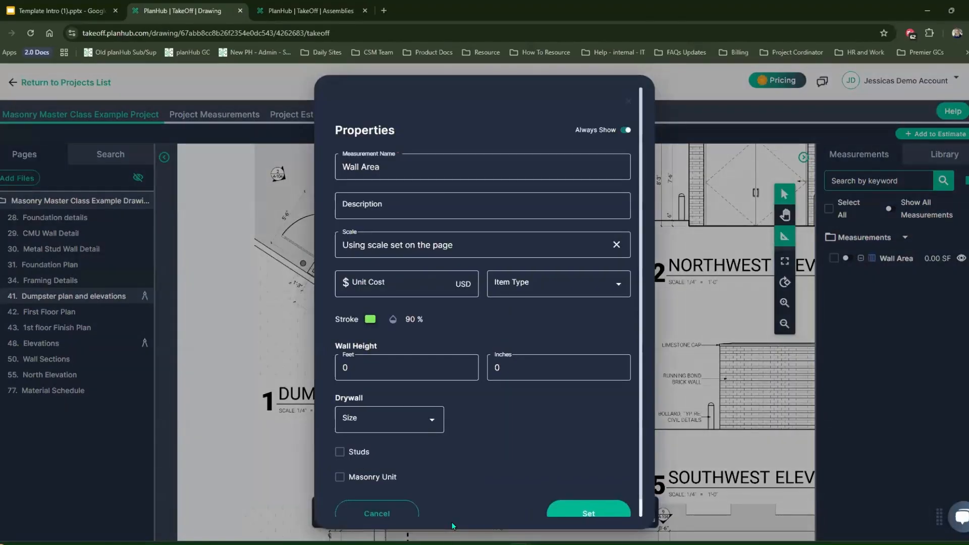
click(423, 167)
key(BackSpace)
key(BackSpace)
key(BackSpace)
key(BackSpace)
key(BackSpace)
key(BackSpace)
key(BackSpace)
key(BackSpace)
key(BackSpace)
text(8" Ext CMU Dumpster W)
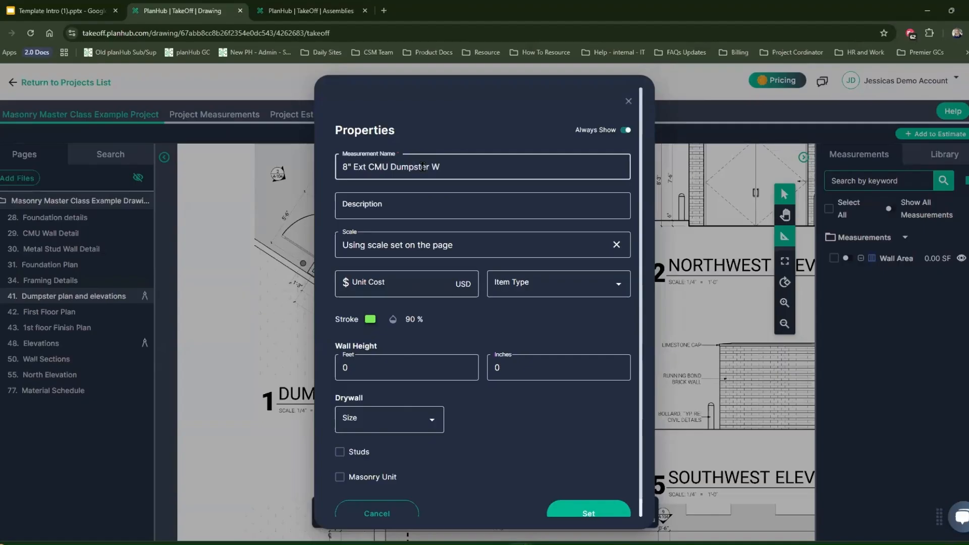
text(all - 8' height)
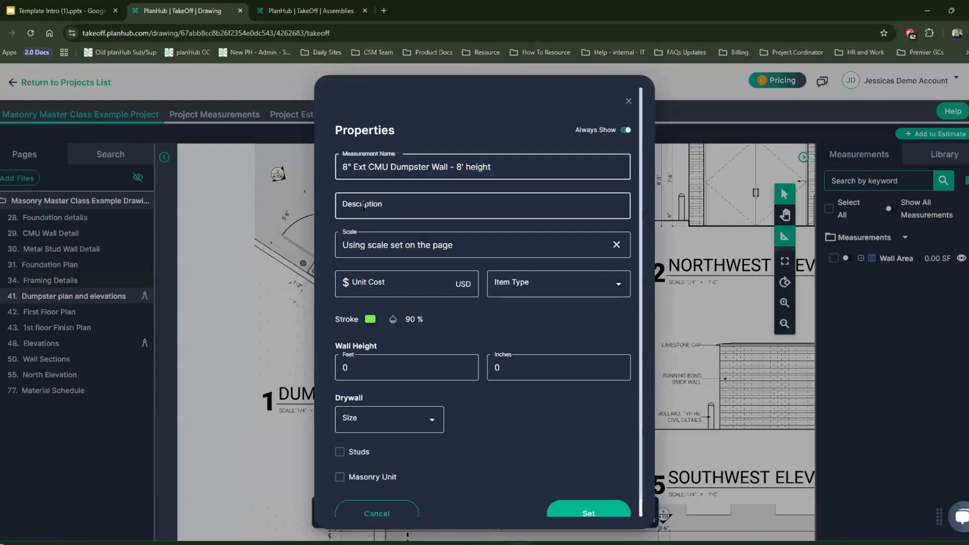
Give the wall measurement a unit cost of 15.00 USD and a wall height of 8 feet
click(369, 285)
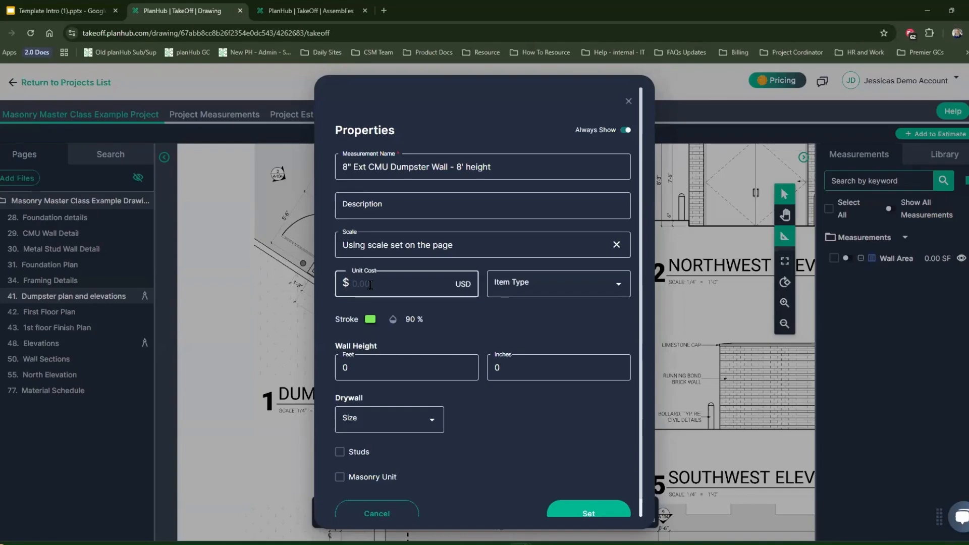
text(15.00)
click(601, 287)
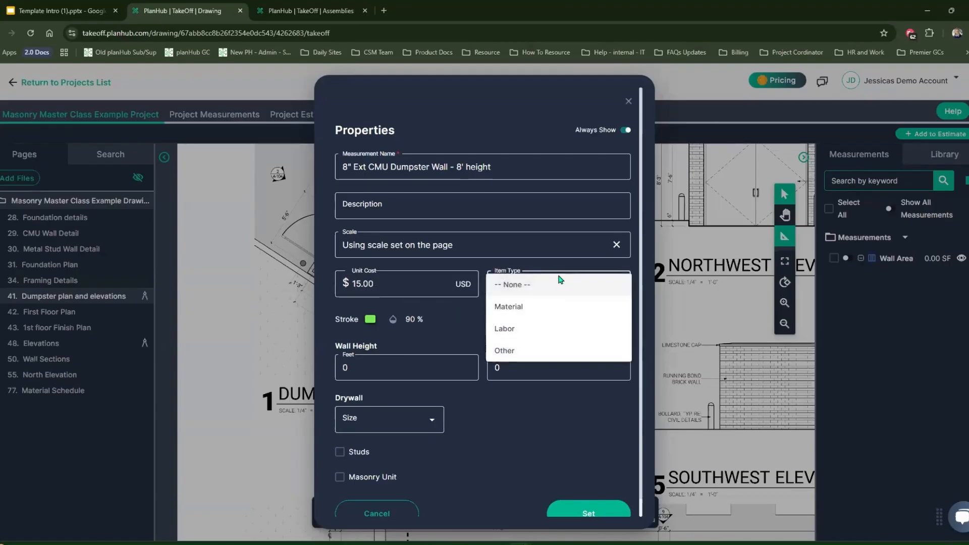
click(454, 316)
click(404, 369)
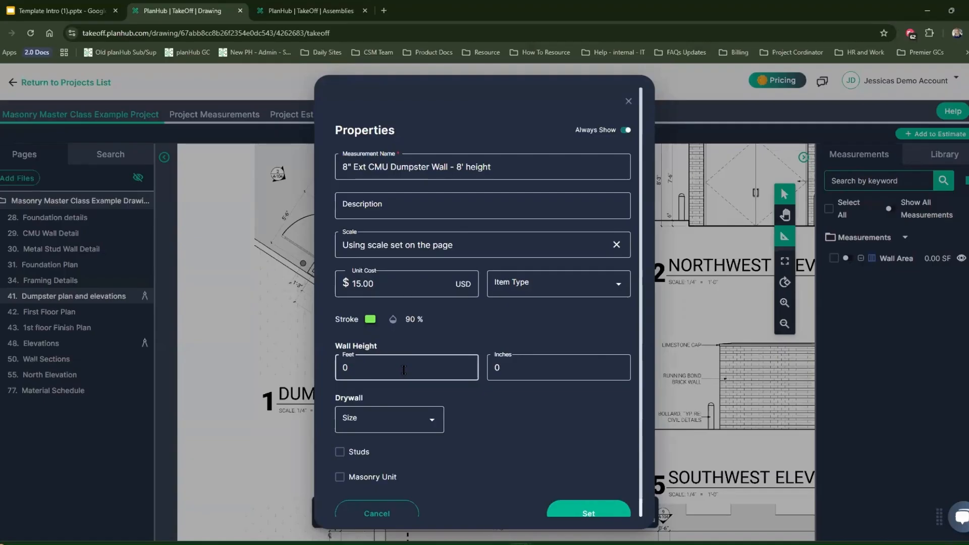
click(396, 364)
key(BackSpace)
text(8)
Enable masonry units 8 inches high and 12 inches long for the wall measurement and apply its properties
click(340, 481)
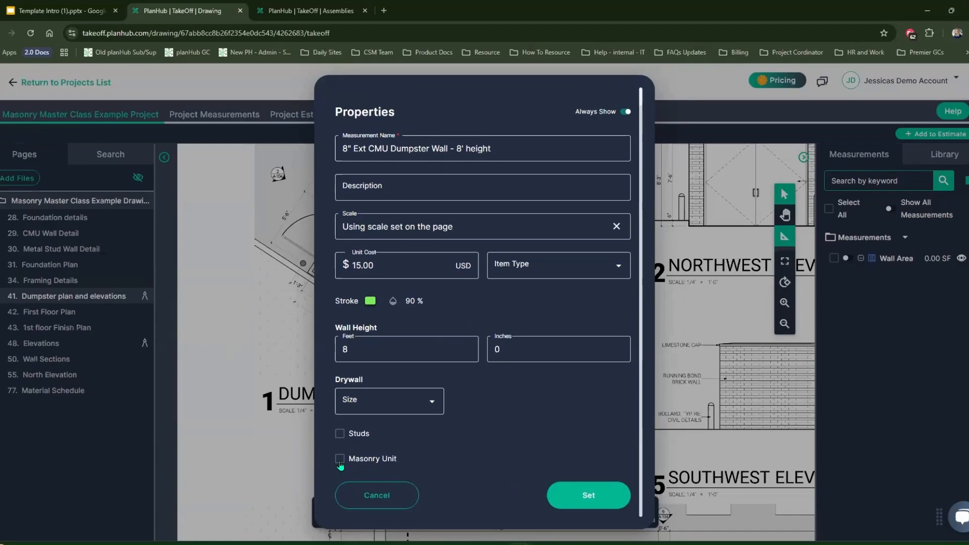
click(340, 464)
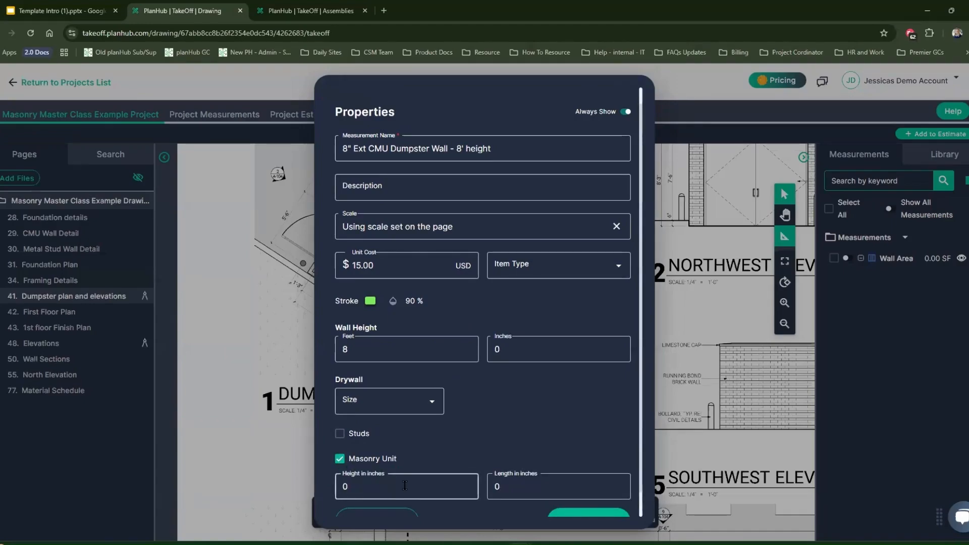
text(8)
key(Tab)
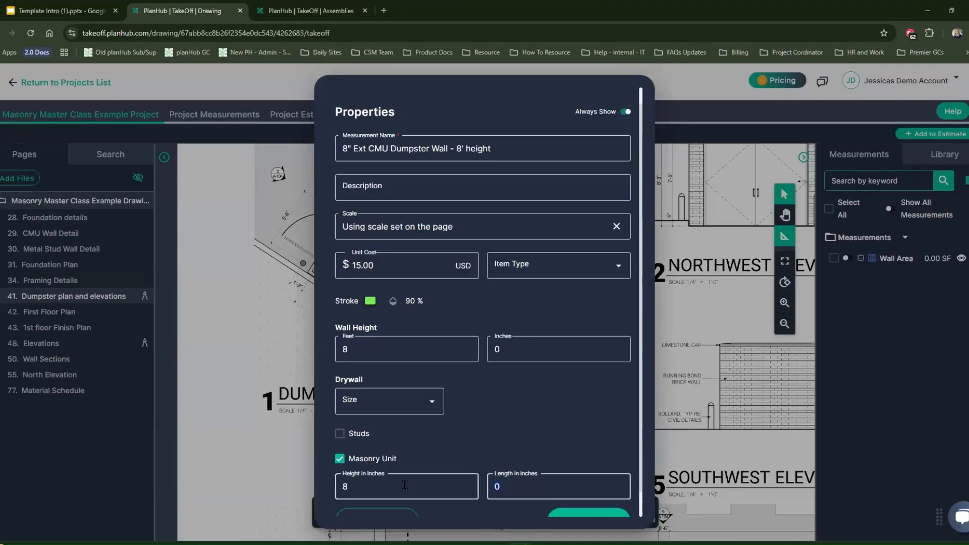
text(12)
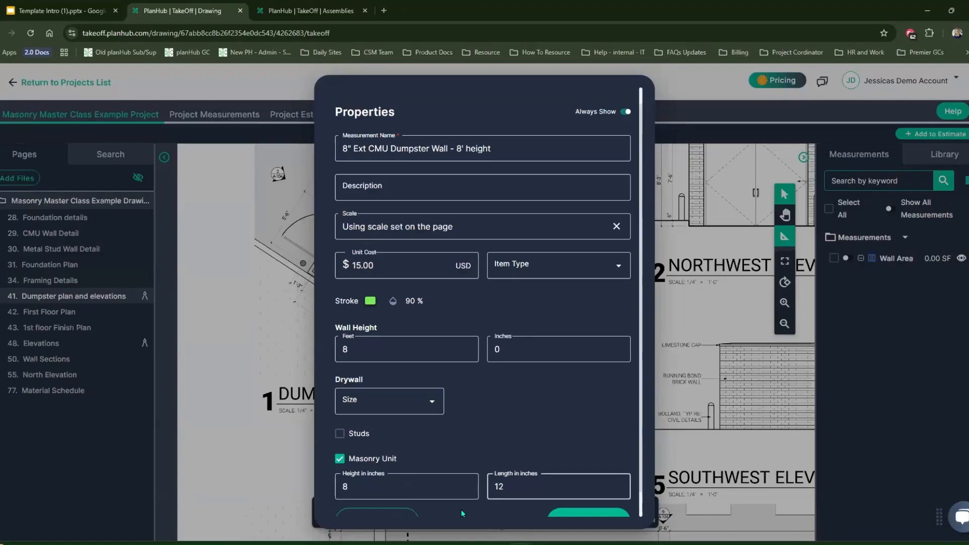
scroll(471, 507, down, 1)
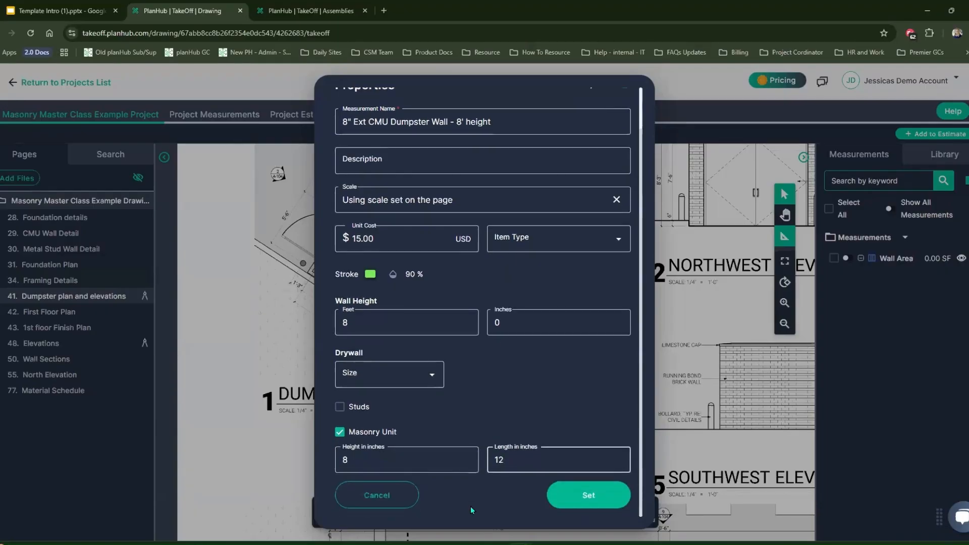
click(580, 495)
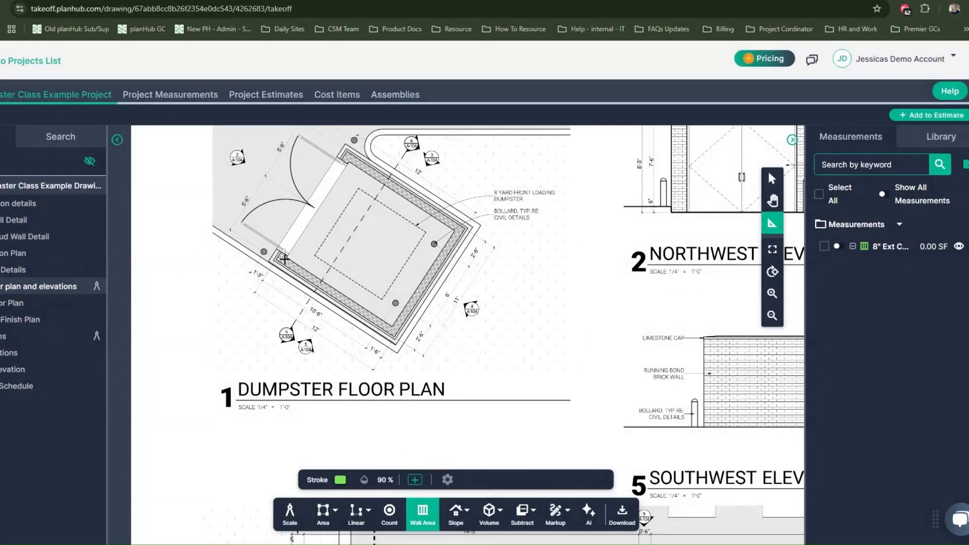
With angle snapping off, trace the CMU wall's centre from its southwest gate end along the 10'-6" side to the bottom corner
scroll(285, 259, up, 5)
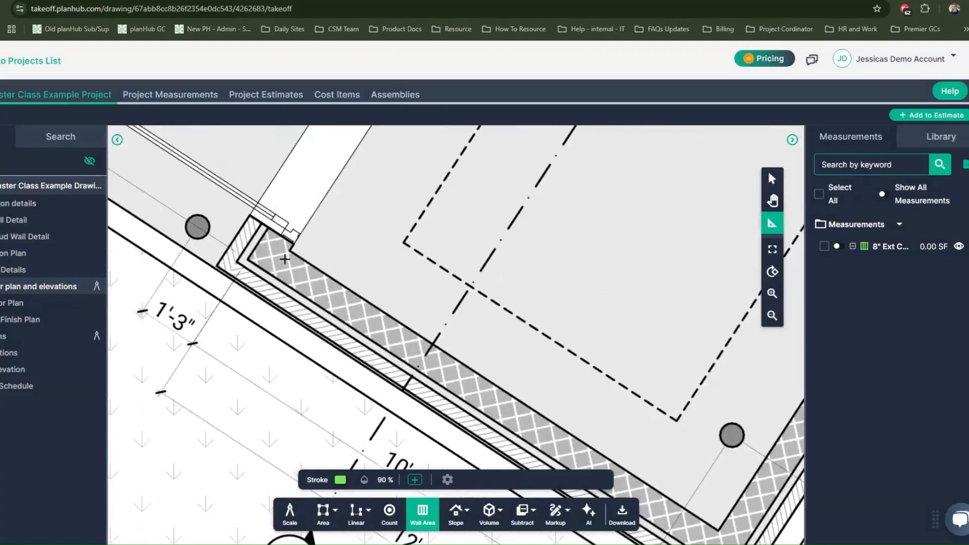
scroll(285, 258, down, 5)
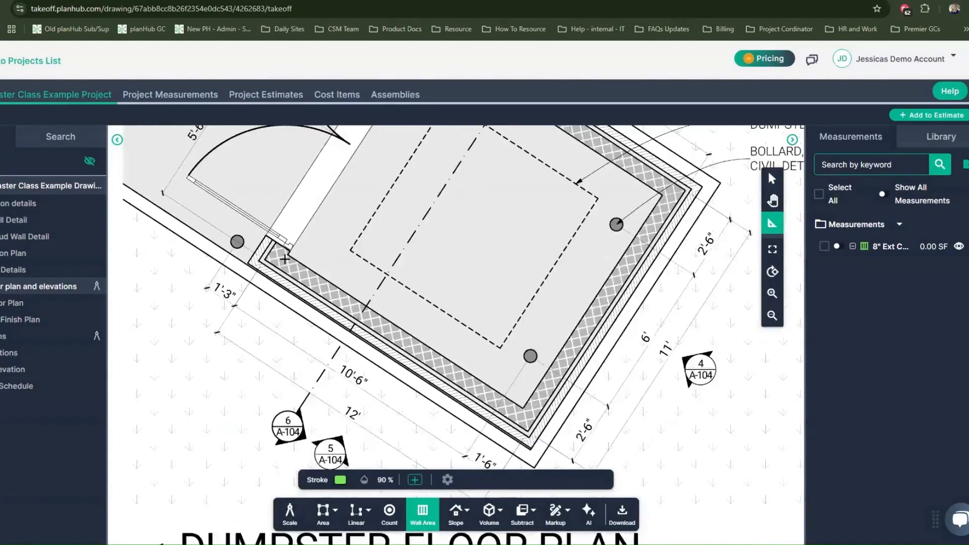
scroll(285, 259, up, 5)
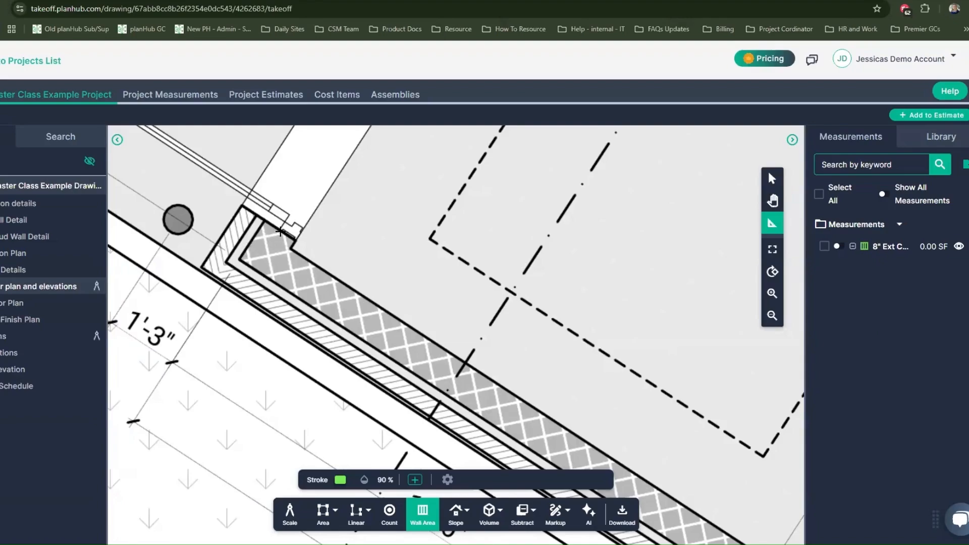
click(280, 231)
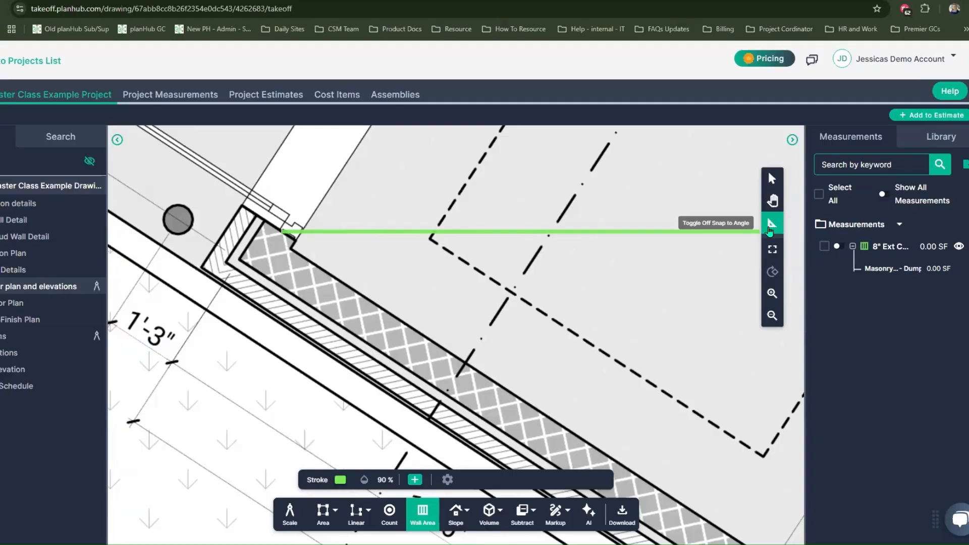
click(769, 231)
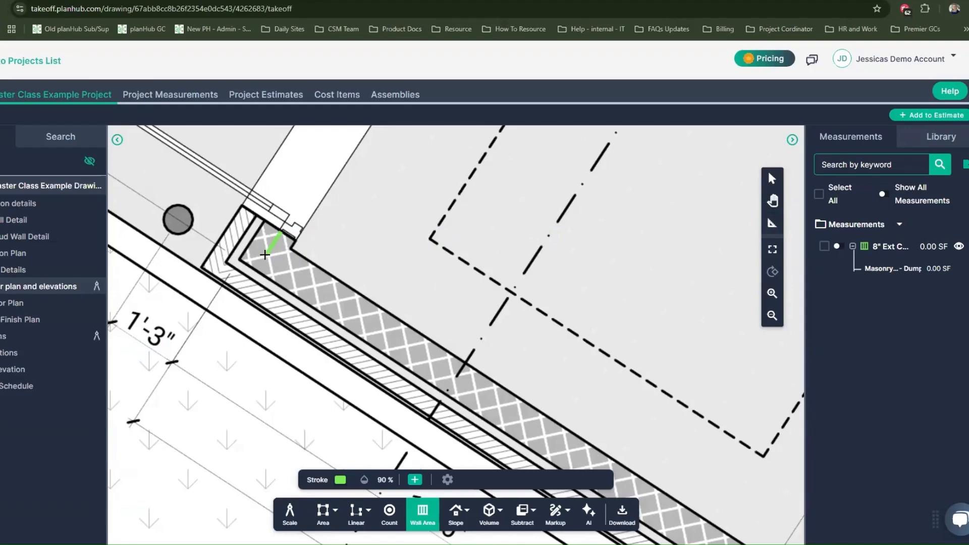
click(265, 255)
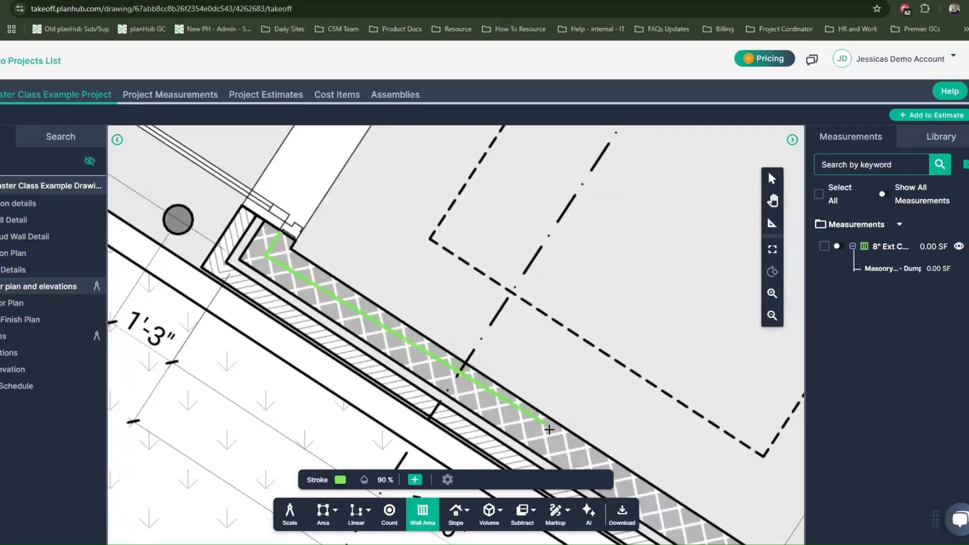
drag(548, 429, 518, 412)
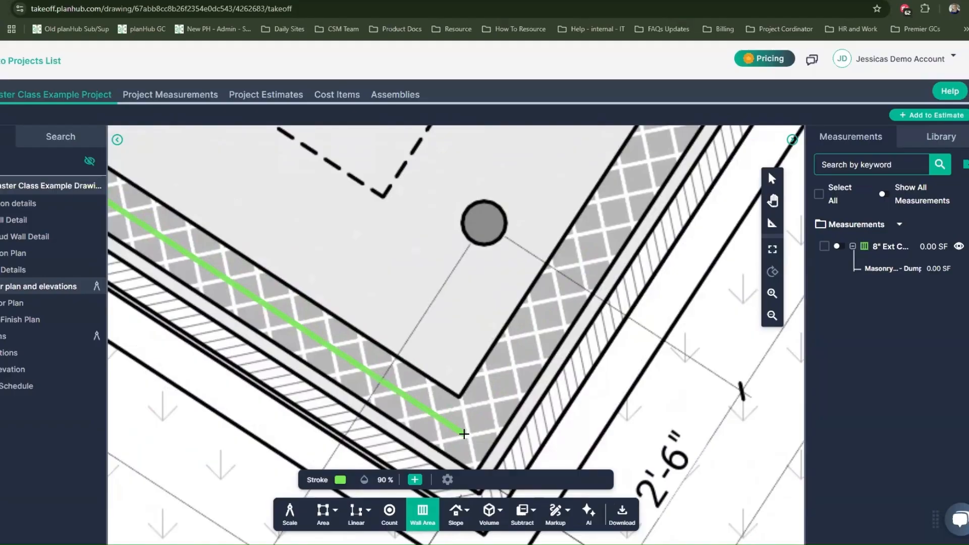
click(464, 434)
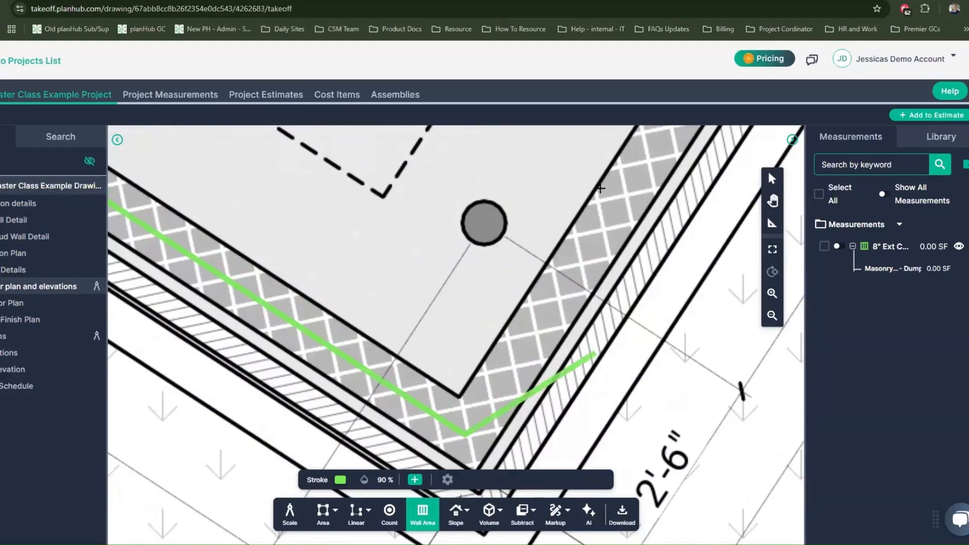
Continue the wall trace around the right corner to the opposite gate end, finish it, and expand its masonry breakdown
scroll(638, 189, down, 4)
drag(612, 223, 459, 430)
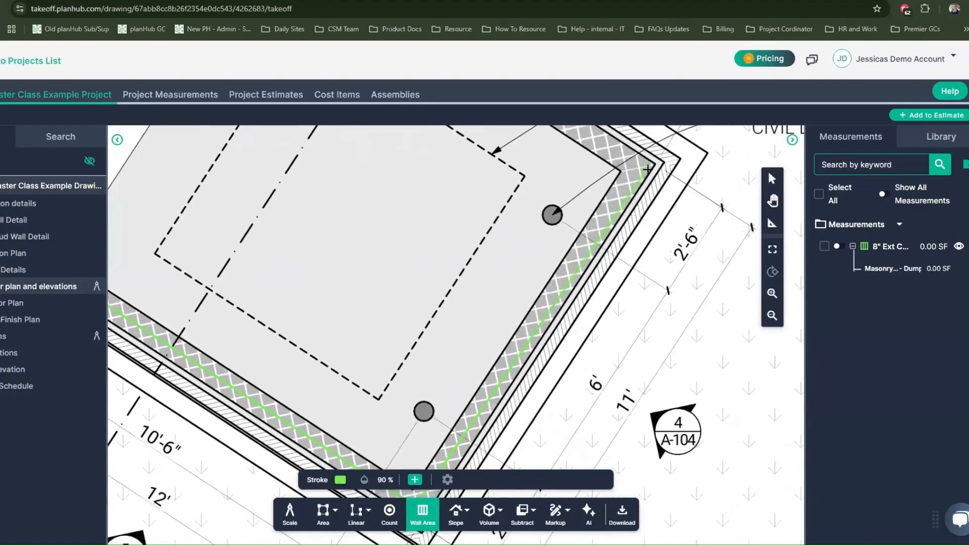
scroll(637, 169, up, 3)
click(631, 169)
scroll(631, 168, down, 2)
drag(520, 141, 638, 245)
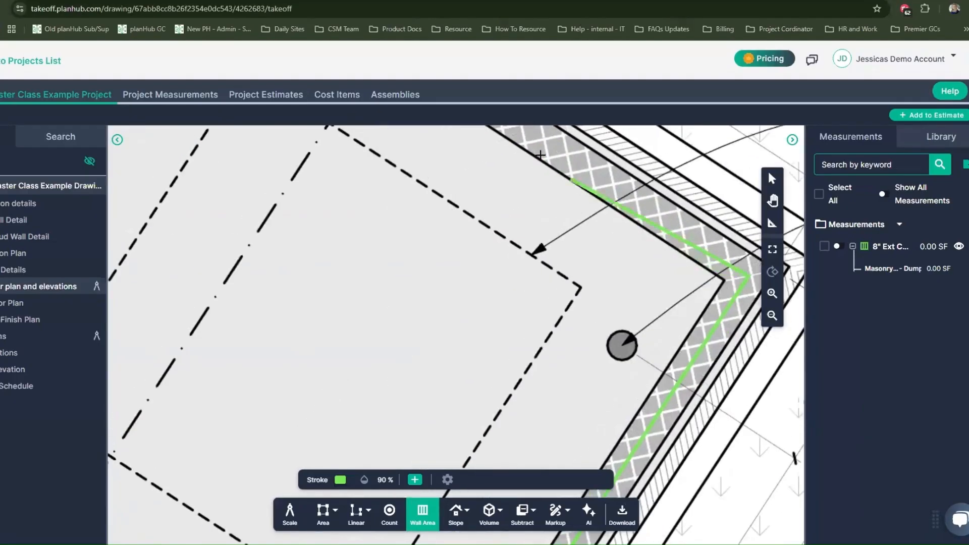
drag(562, 147, 634, 238)
drag(439, 136, 638, 324)
scroll(467, 191, up, 4)
click(468, 190)
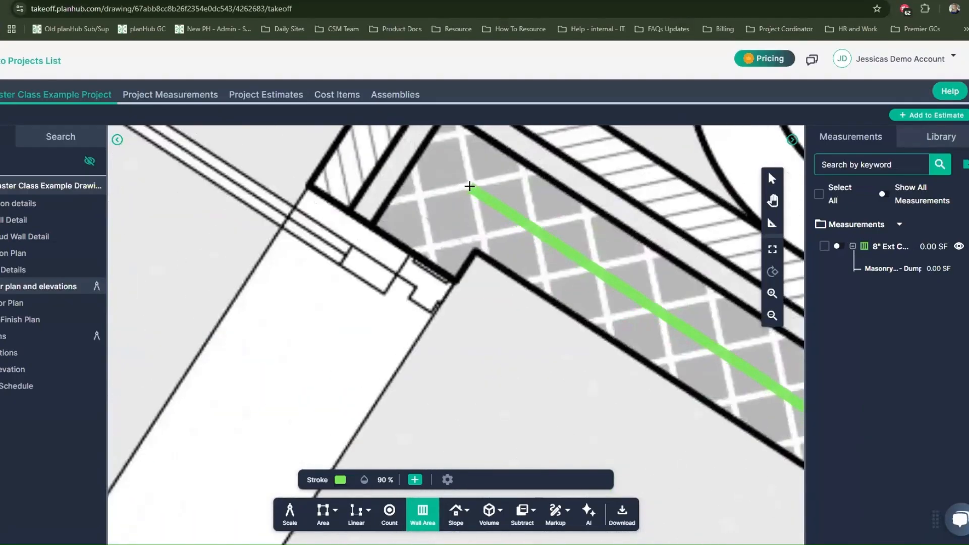
click(413, 257)
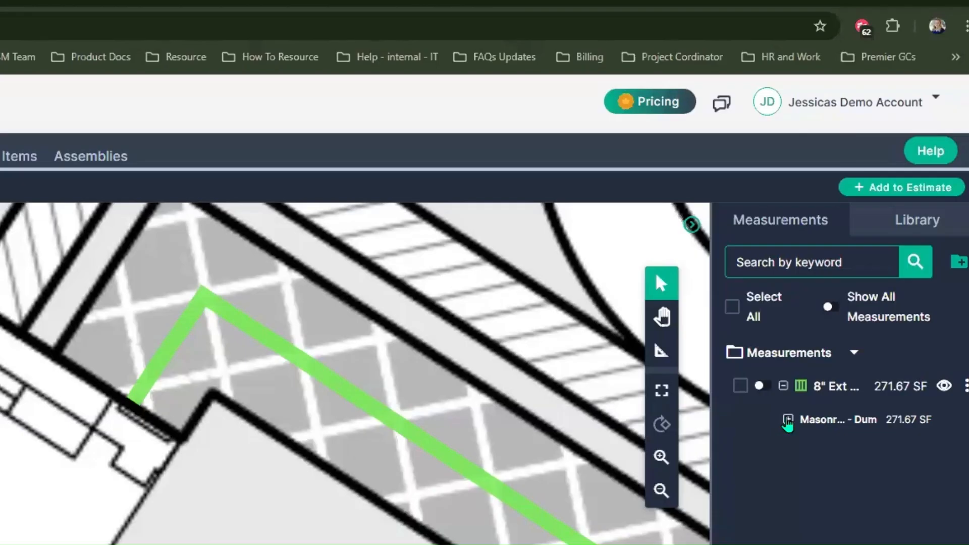
click(787, 420)
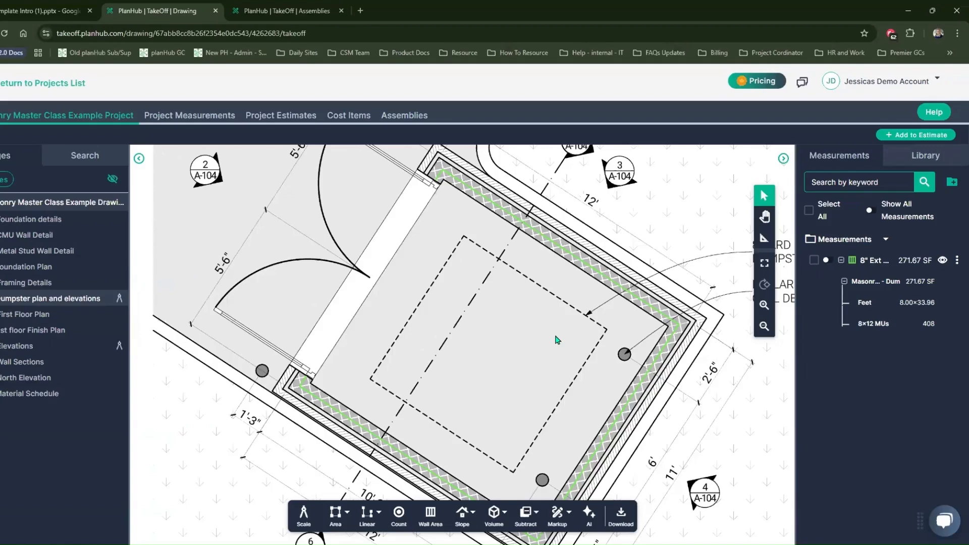
Create a count measurement named "#4 Rebar at corners and openings"
click(399, 512)
double_click(382, 251)
key(BackSpace)
text(#4 Ren)
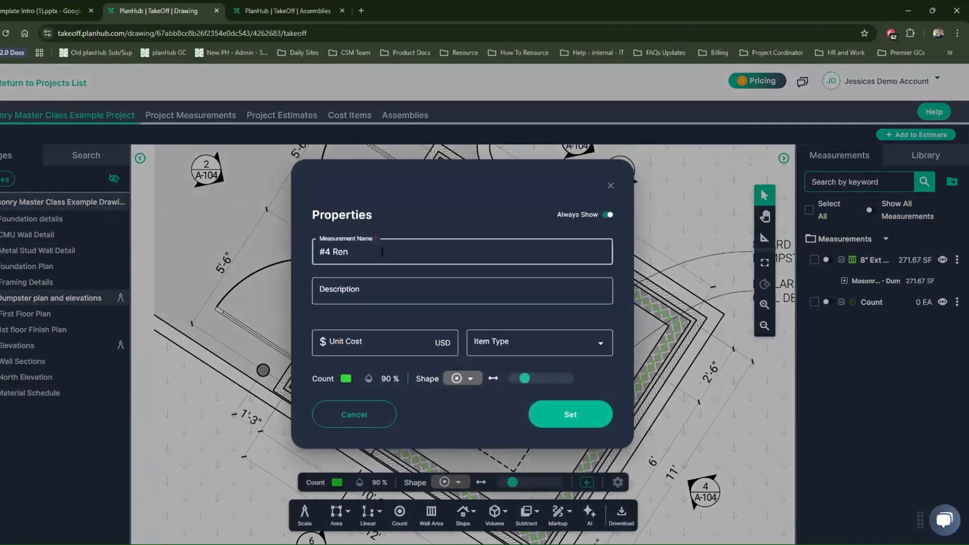
text(bar)
key(BackSpace)
key(BackSpace)
key(BackSpace)
key(BackSpace)
text(bar at corners and openings)
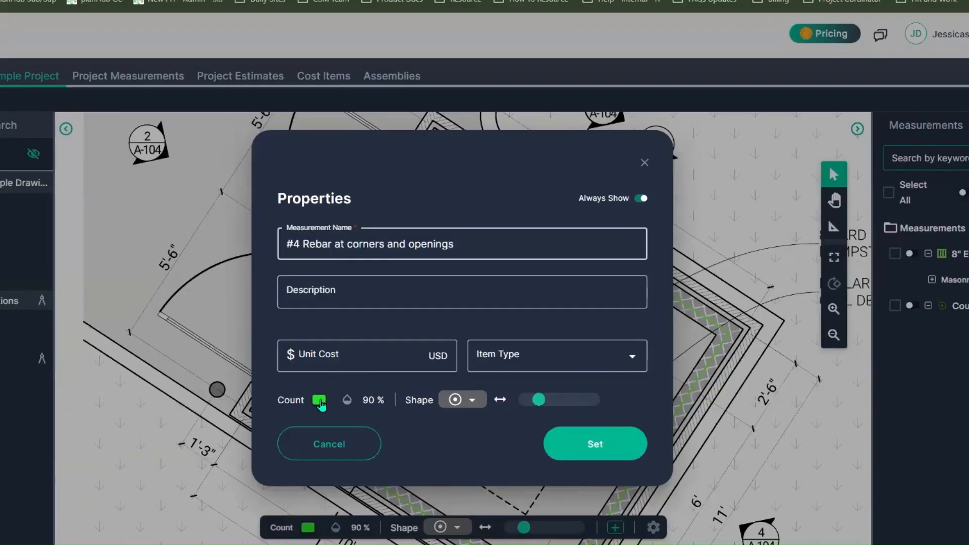
click(320, 401)
click(348, 400)
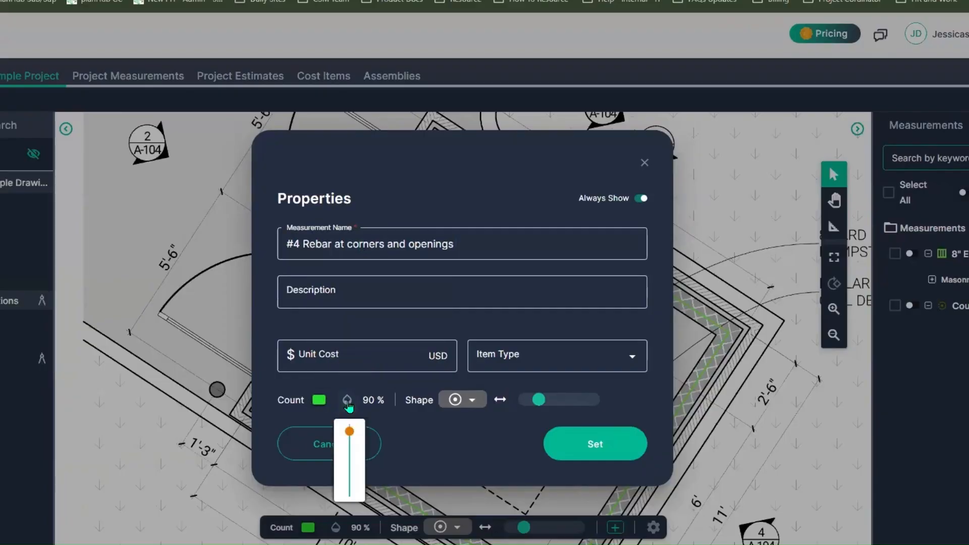
click(469, 402)
click(469, 402)
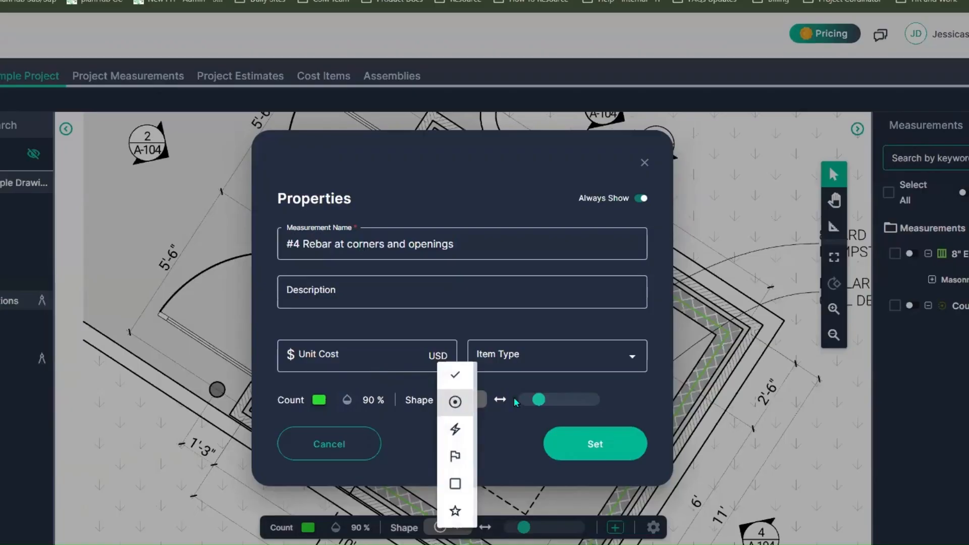
click(536, 407)
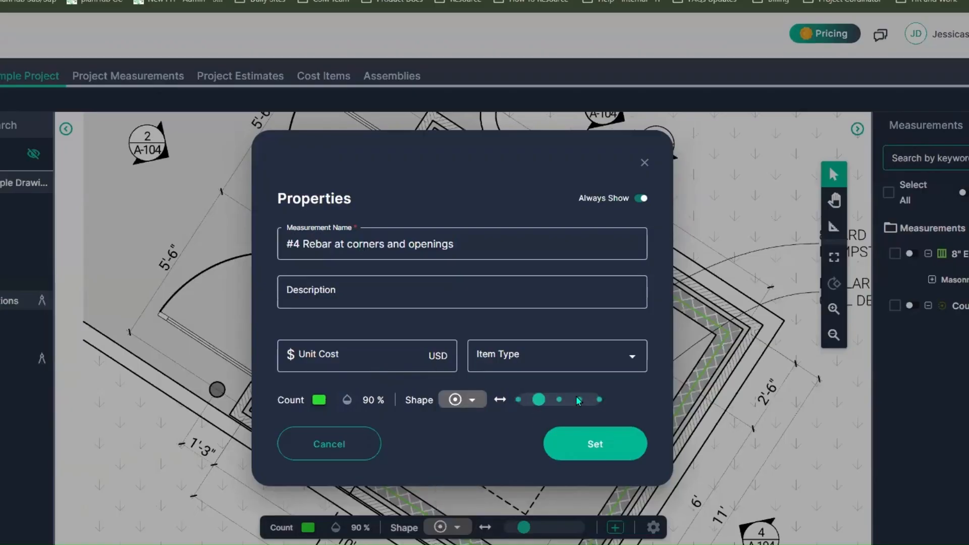
Choose a check mark as the rebar count's shape and apply the properties
click(485, 403)
click(455, 374)
click(594, 449)
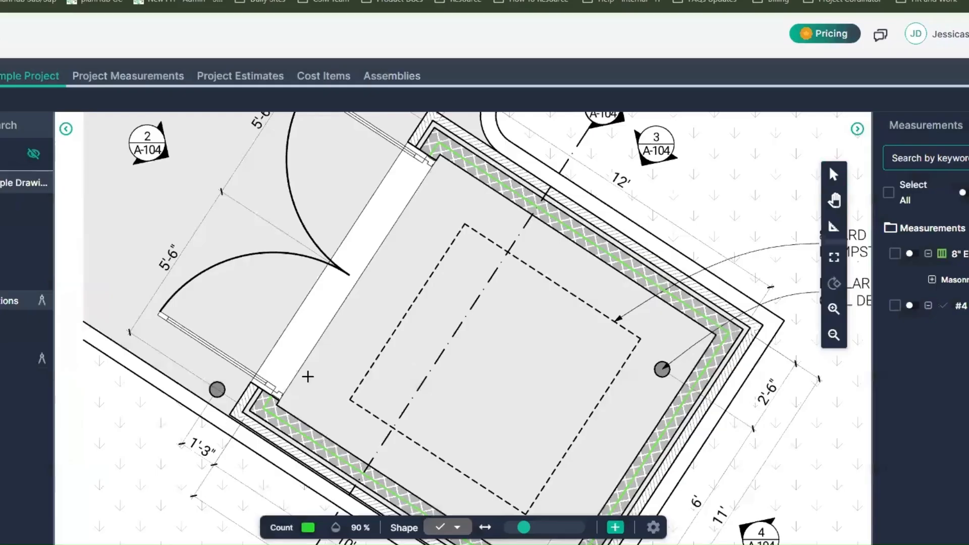
Count two rebar at the CMU wall's southwest gate end and mark one at the bottom corner
scroll(308, 376, up, 3)
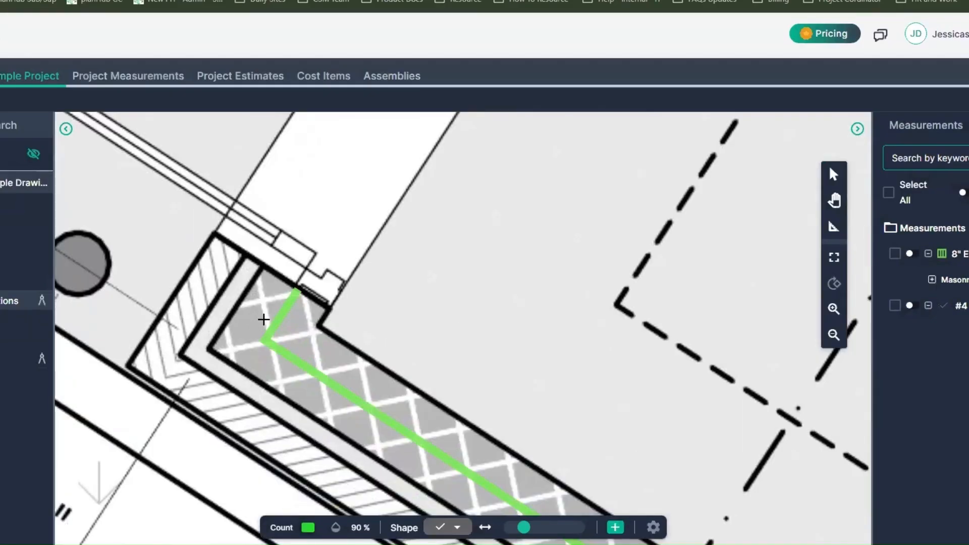
click(264, 320)
click(273, 357)
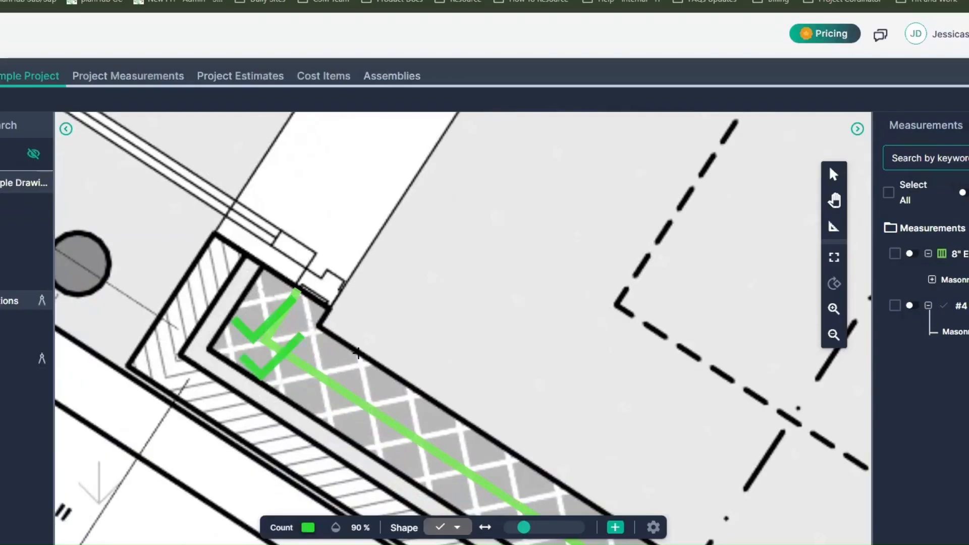
scroll(383, 359, down, 3)
drag(599, 441, 213, 166)
click(562, 485)
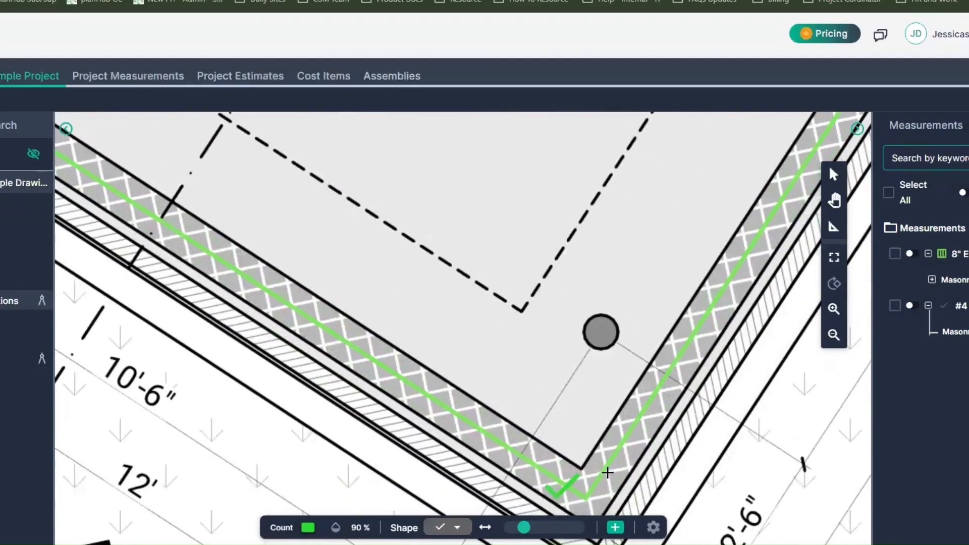
Continue counting rebar around the wall's right corner and place two marks at the upper gate end
scroll(631, 305, down, 4)
drag(786, 119, 646, 347)
scroll(645, 348, up, 5)
click(596, 339)
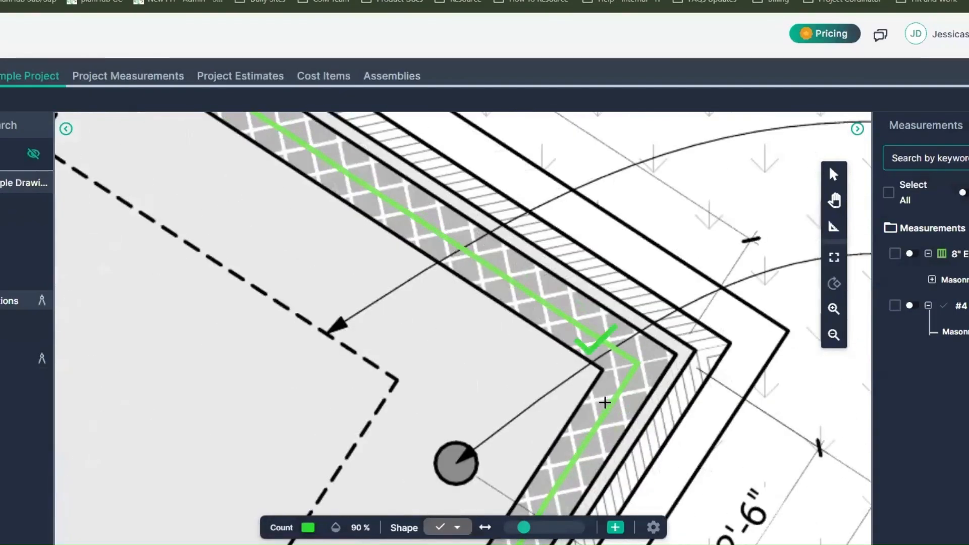
scroll(509, 311, down, 3)
drag(448, 264, 672, 384)
scroll(369, 201, up, 5)
click(367, 157)
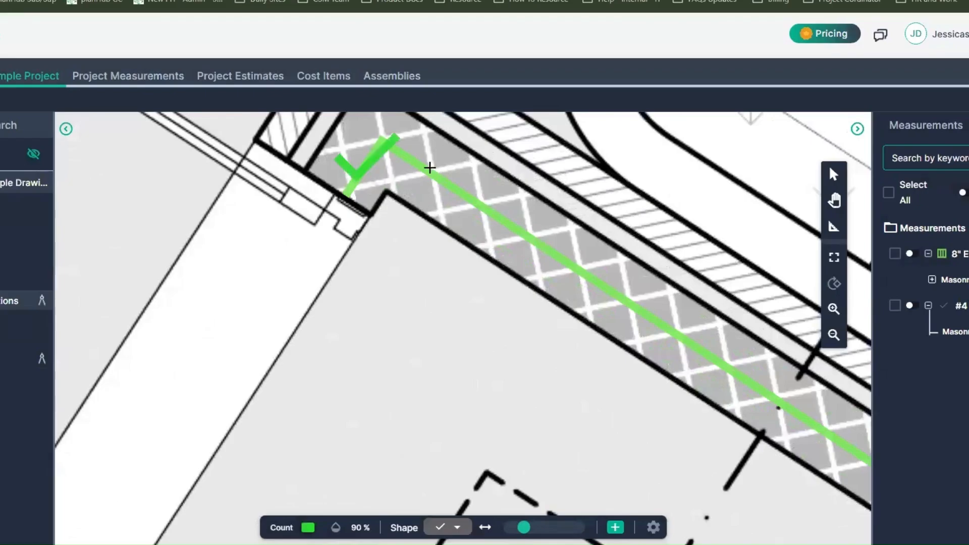
click(430, 167)
scroll(335, 292, down, 4)
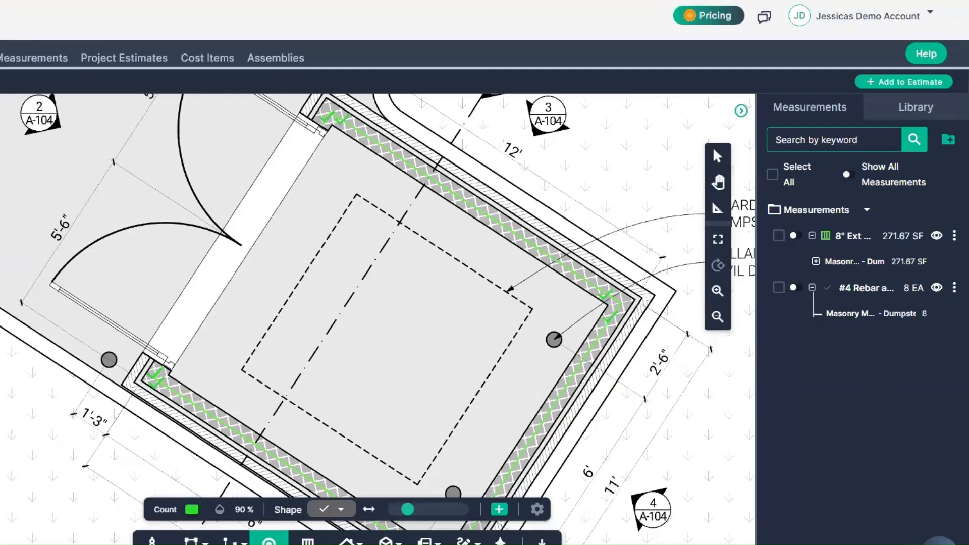
Select both measurements and add the 8" Ext CMU Dumpster Wall - 8' height measurement to a newly created estimate
click(779, 236)
click(778, 287)
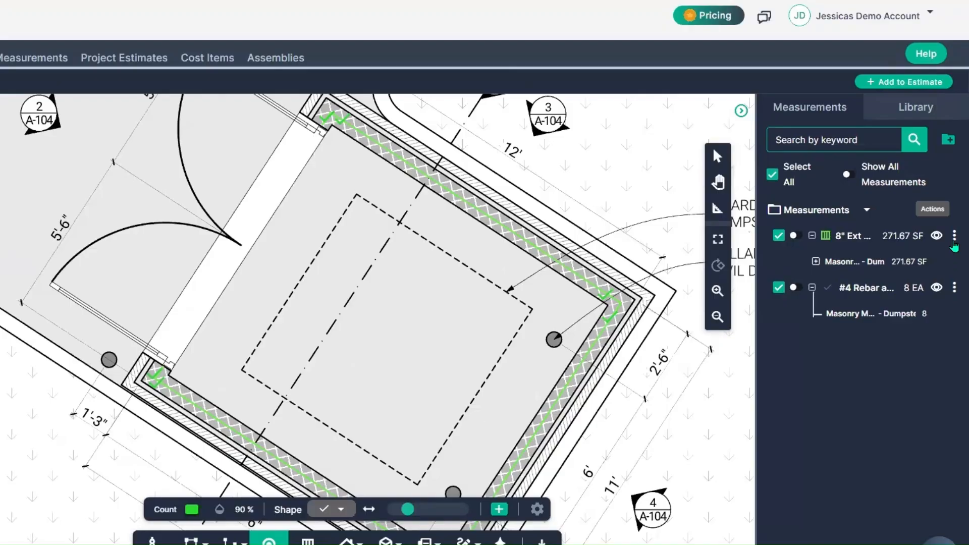
click(953, 242)
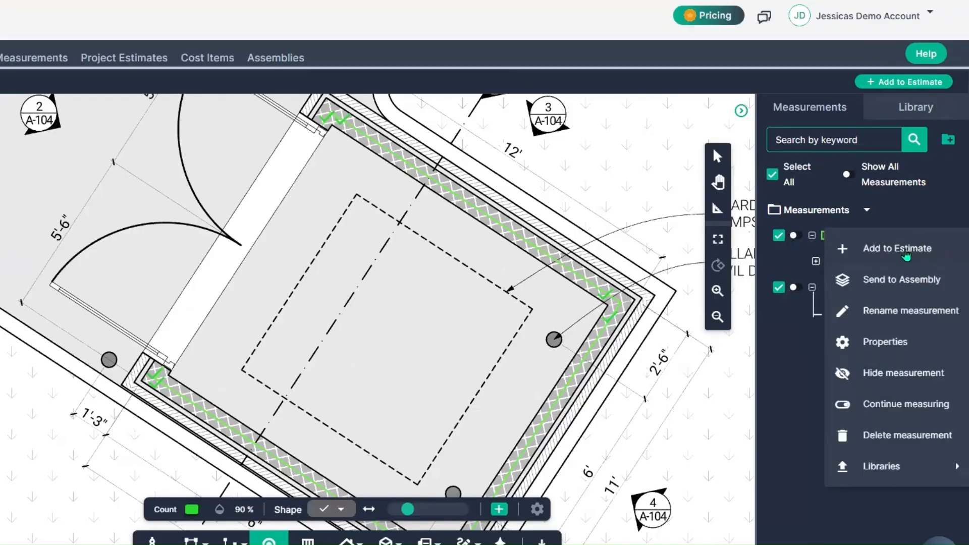
click(907, 256)
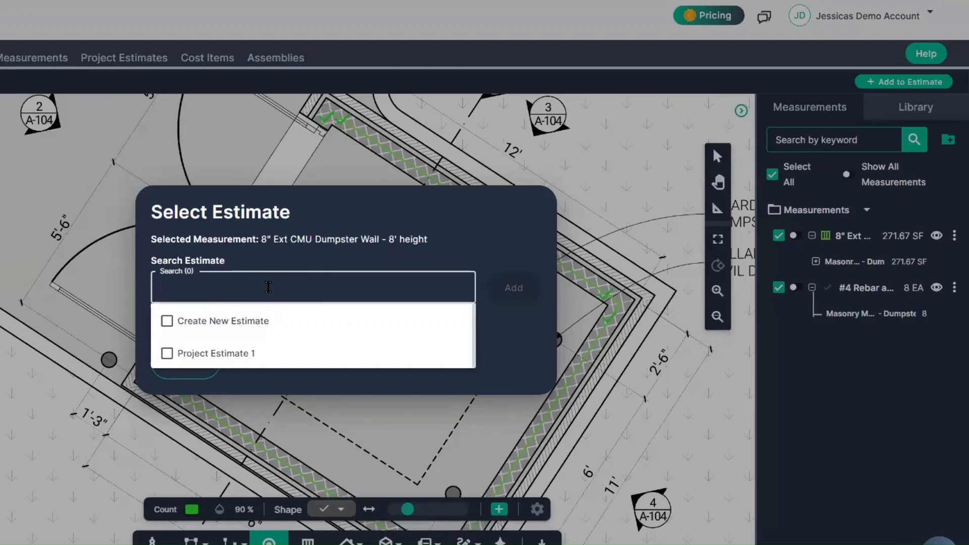
click(245, 325)
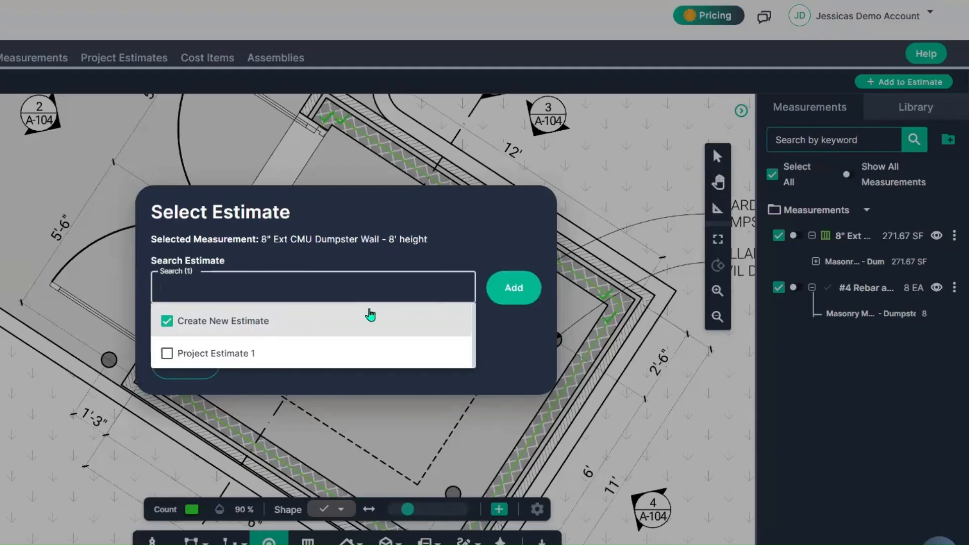
click(515, 287)
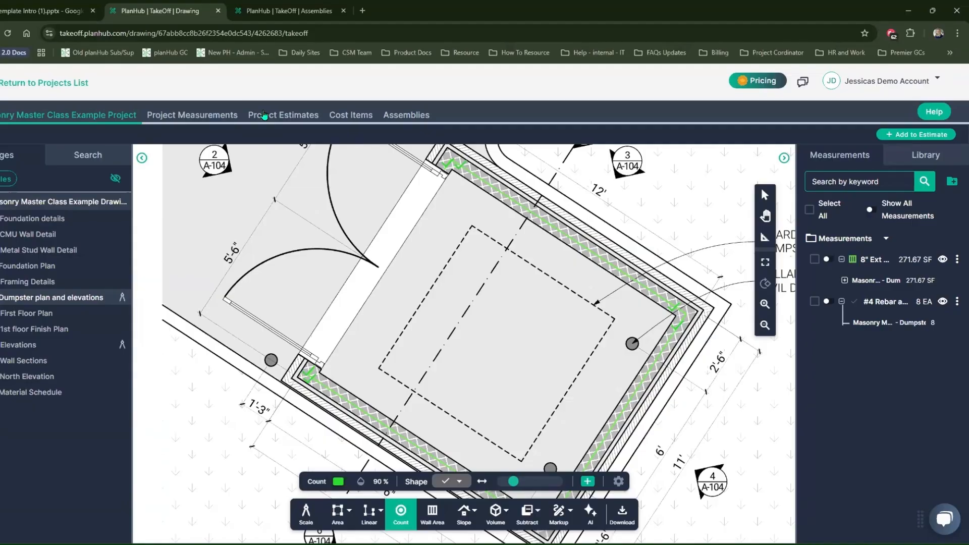
Open the project estimates and review the wall items' quantities, unit costs, totals and row actions
click(263, 115)
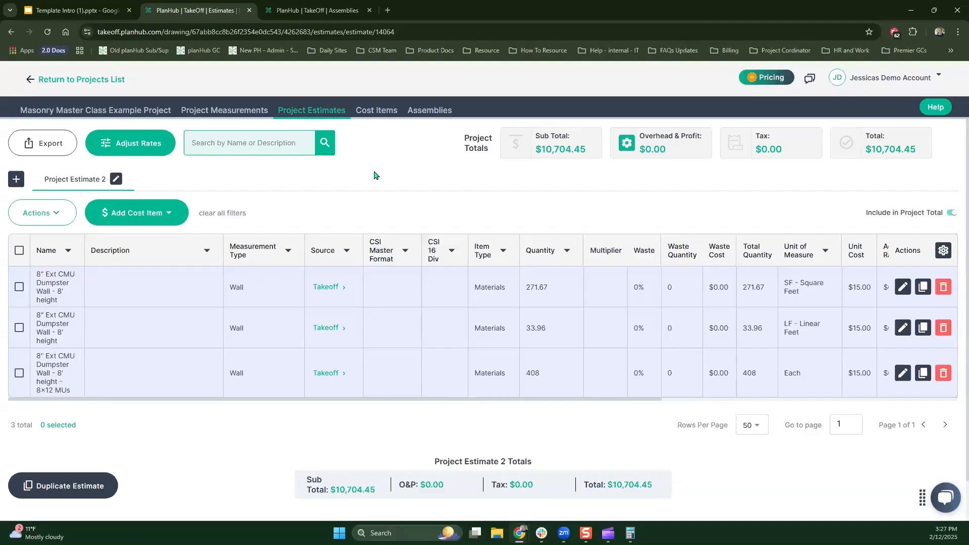
scroll(296, 415, right, 10)
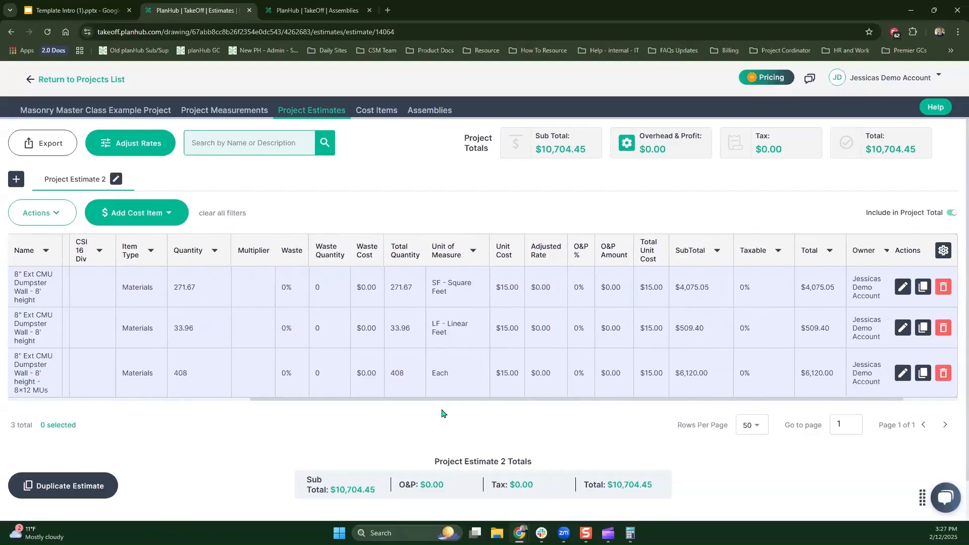
click(512, 297)
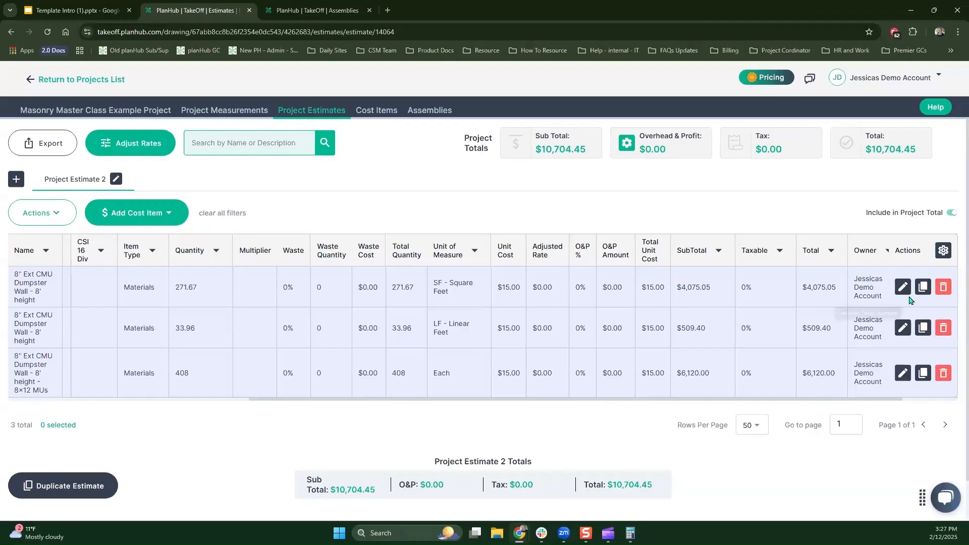
key(ctrl)
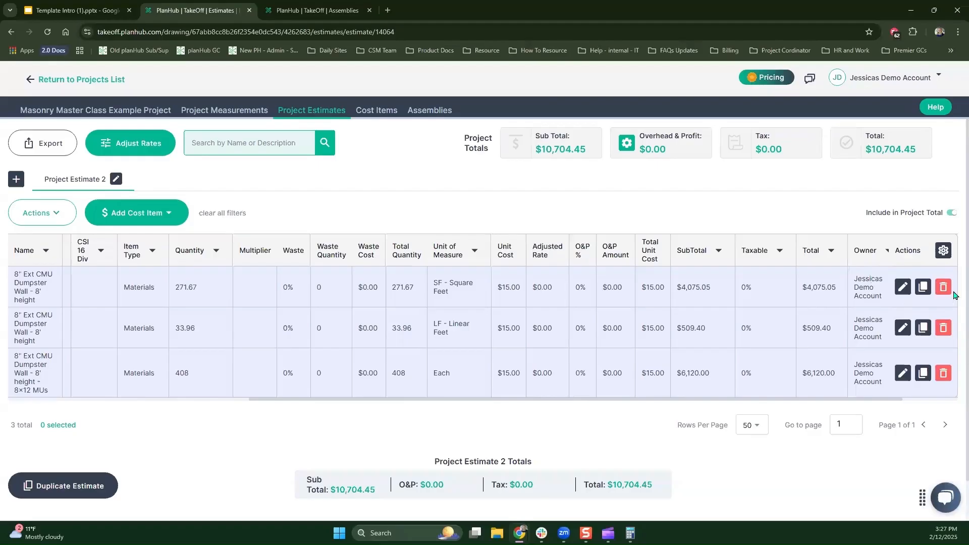
key(ctrl)
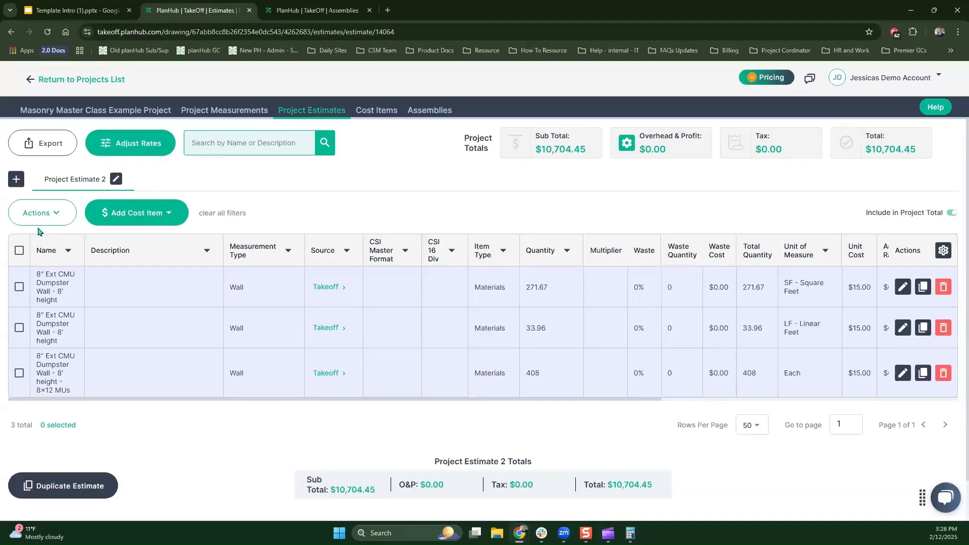
Select all items in the estimate and open Make Adjustments for them
click(19, 249)
click(54, 216)
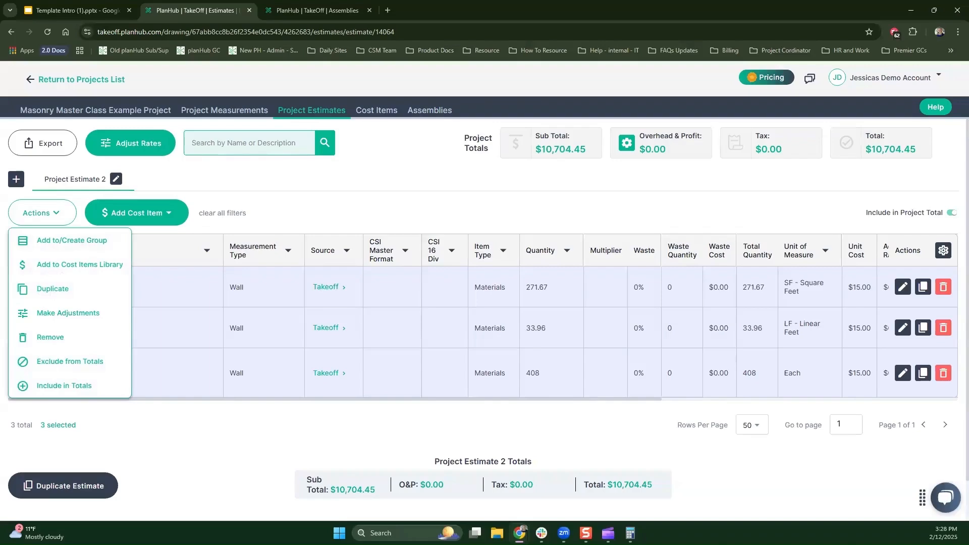
click(85, 314)
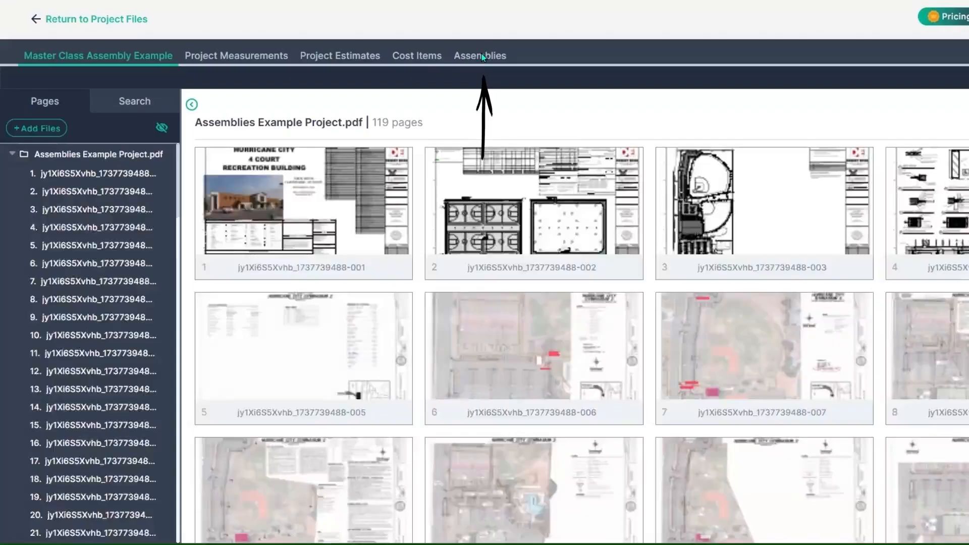
Browse the assemblies list and expand the PlanHub Fire Rated Wall - Wood Framed - 8' high assembly to examine its cost items
click(481, 55)
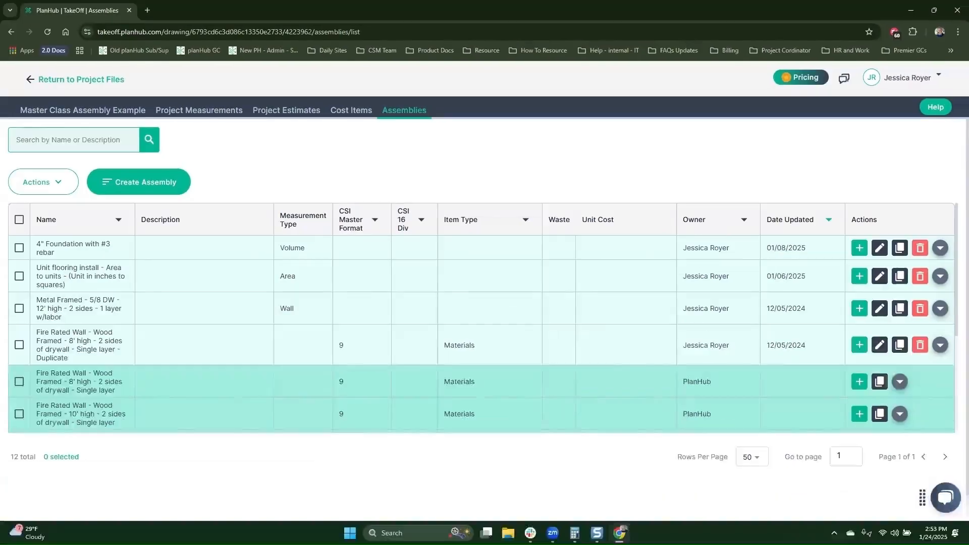
scroll(817, 362, down, 1)
scroll(824, 342, down, 3)
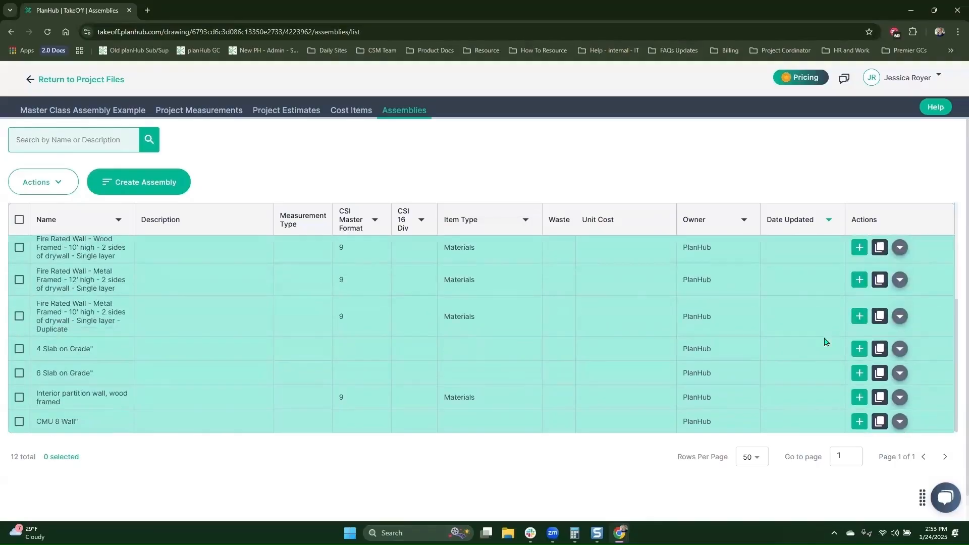
scroll(824, 342, up, 1)
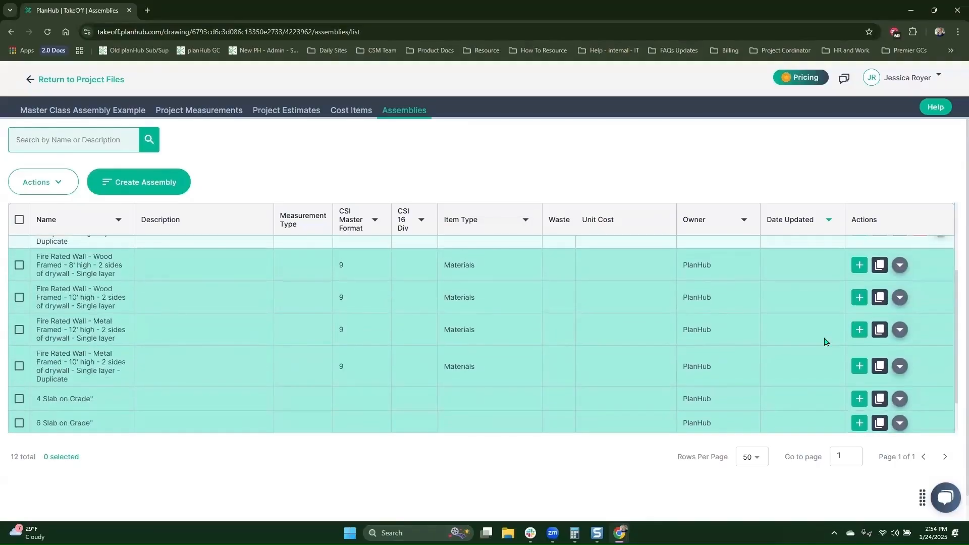
click(900, 265)
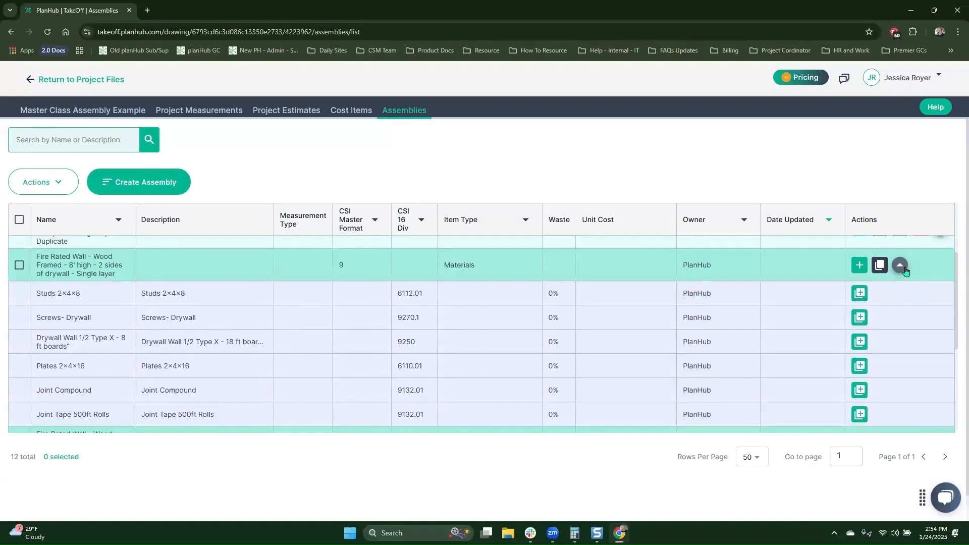
Search the assemblies for "floor" and clear the search
click(71, 144)
text(floor)
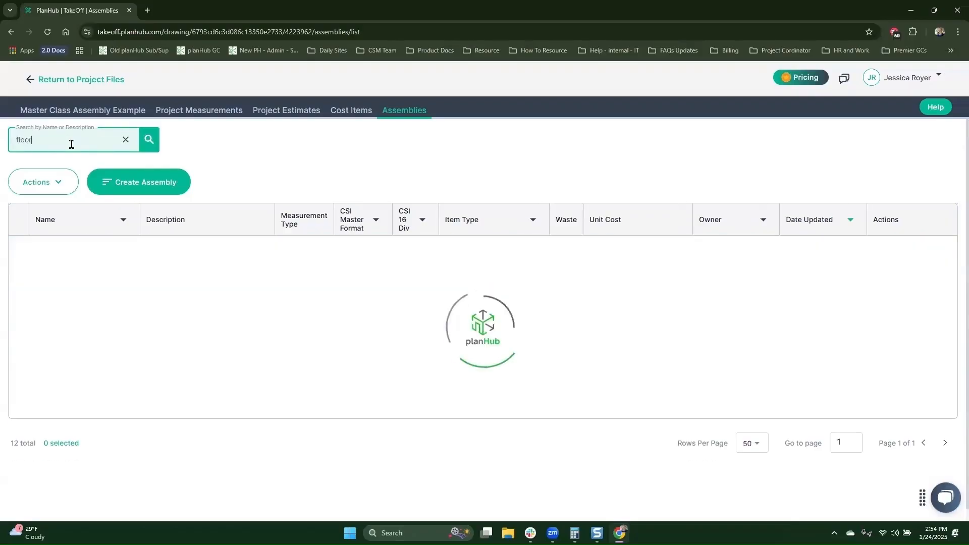
click(126, 139)
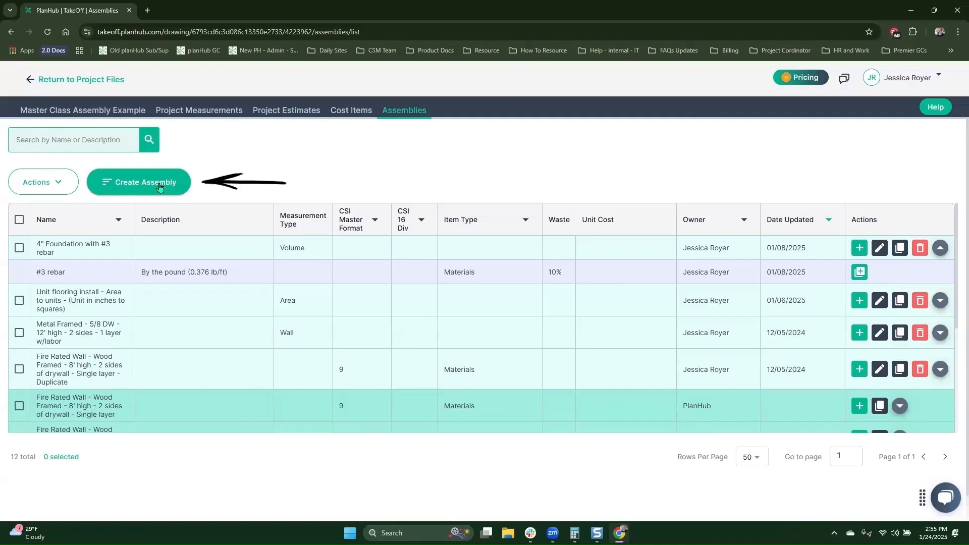
Create an assembly named "8" CMU dumpster - #4 rebar" with measurement type Wall, included in the takeoff library
click(159, 186)
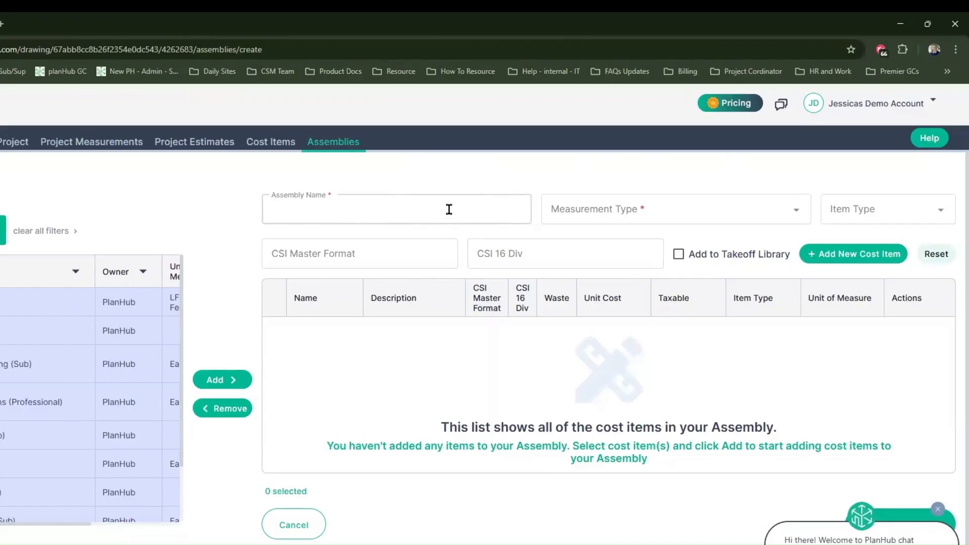
text(8" CMU dumpster - #4 rebar)
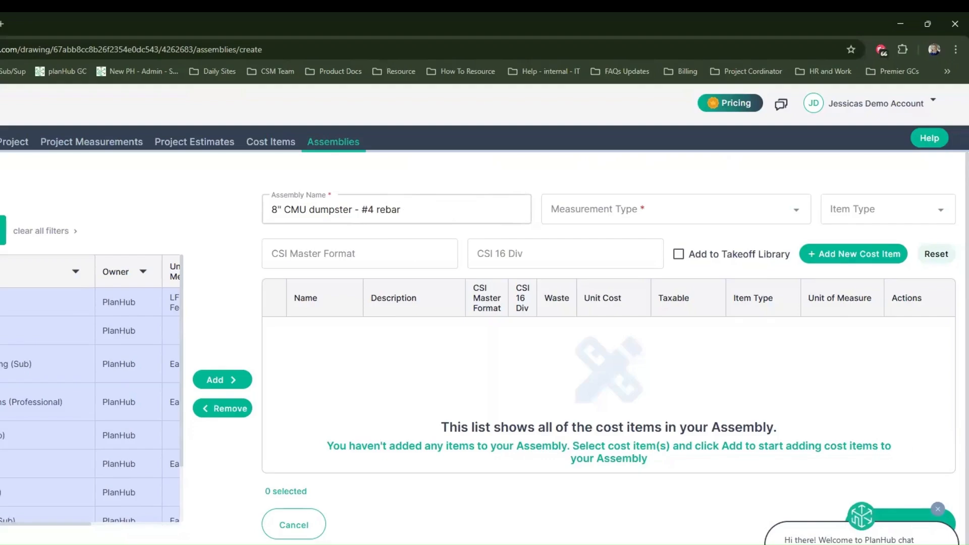
click(642, 222)
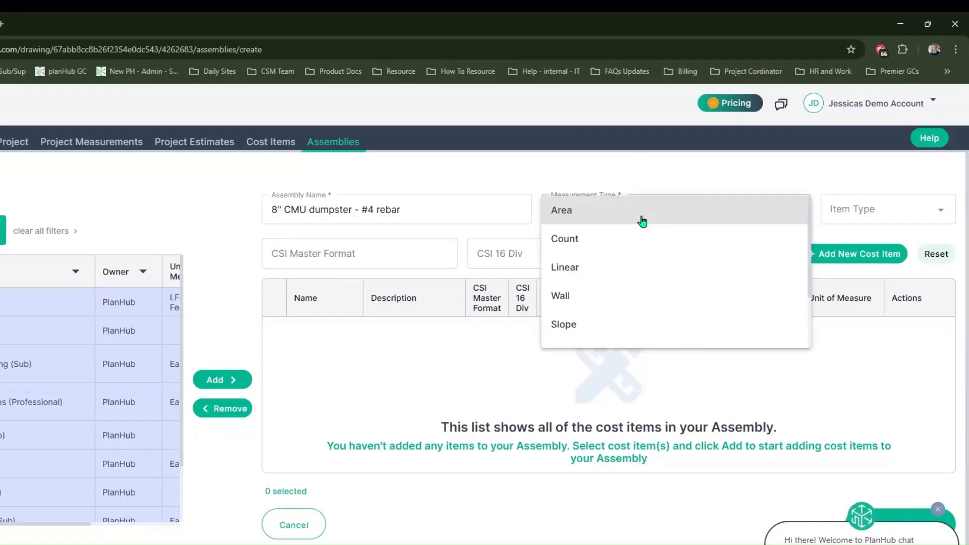
click(659, 297)
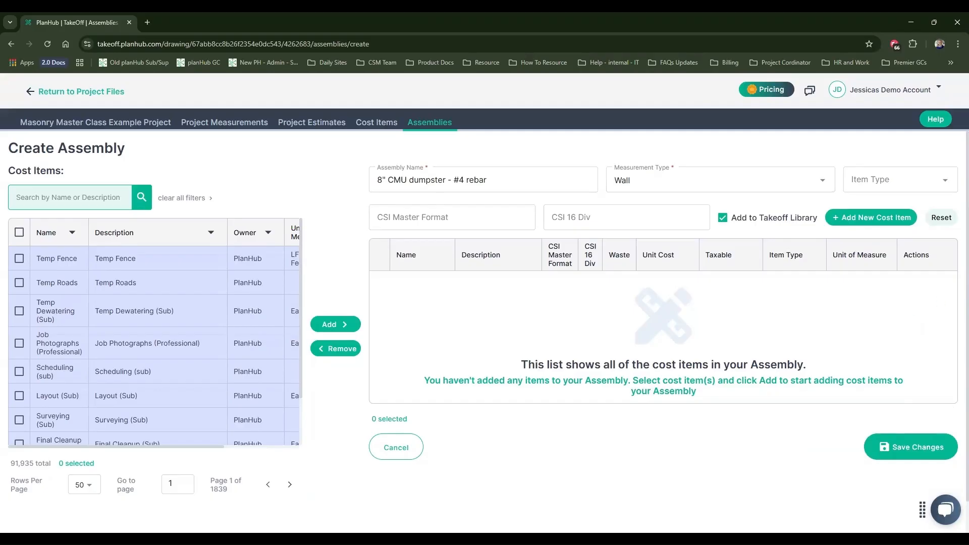
Search cost items for "concrete block" and add both 8" X 8" X 16" HW Concrete Block items to the assembly
click(67, 190)
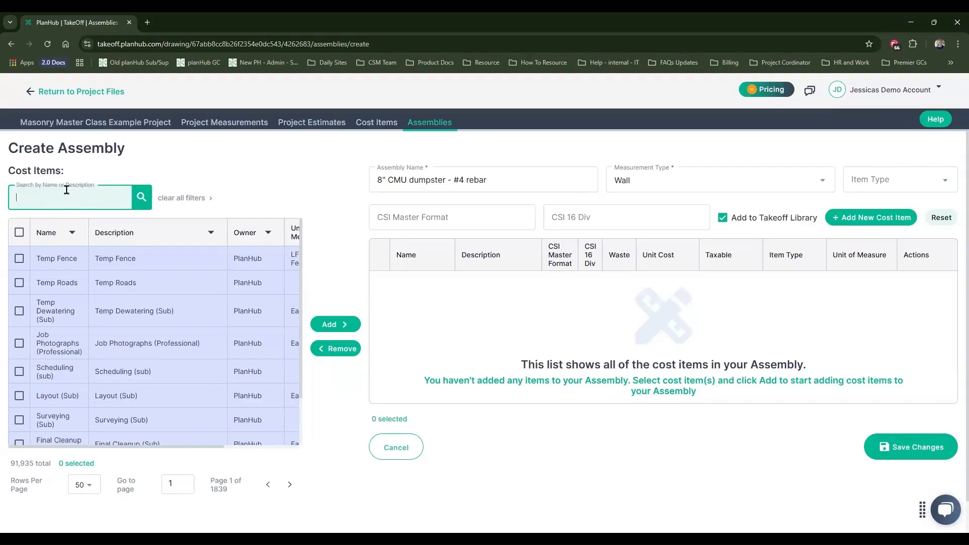
text(concrete block)
key(Return)
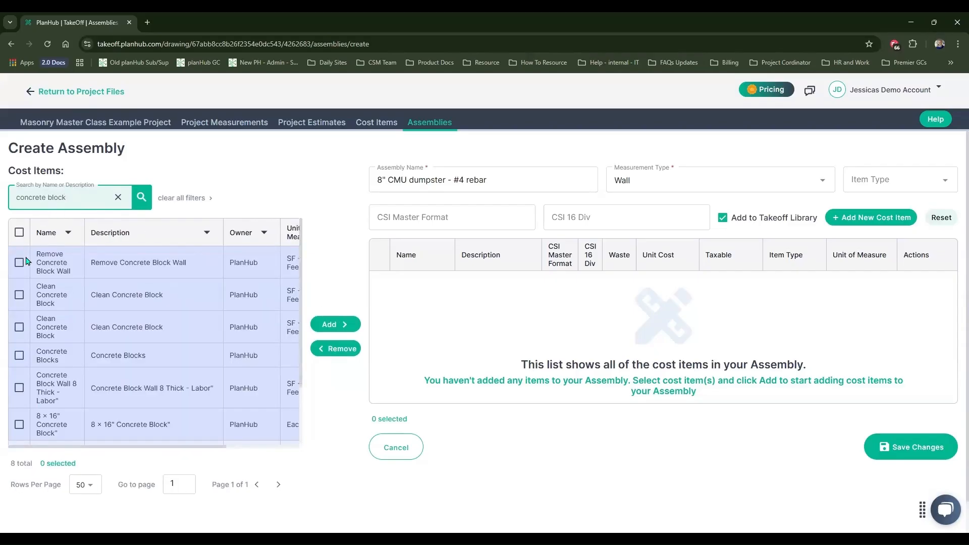
scroll(22, 386, down, 2)
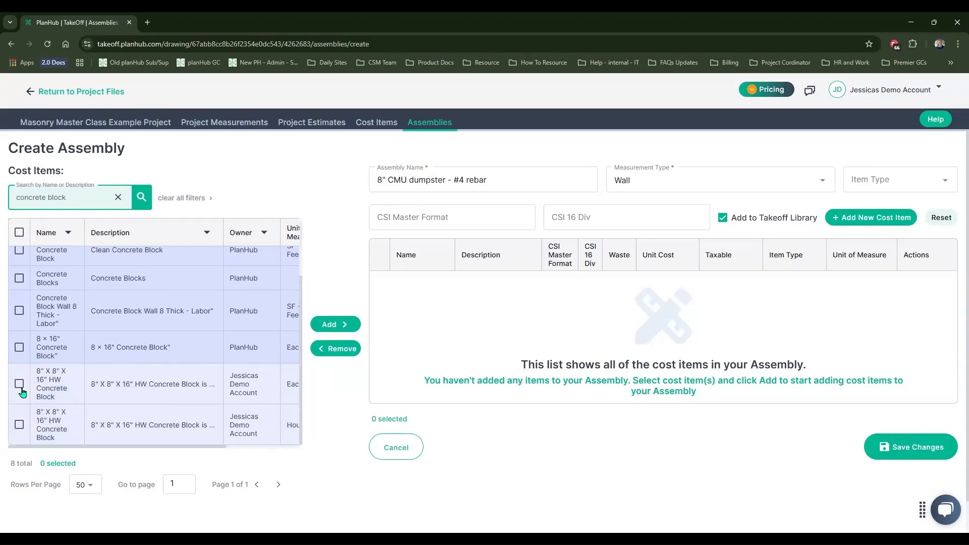
click(19, 386)
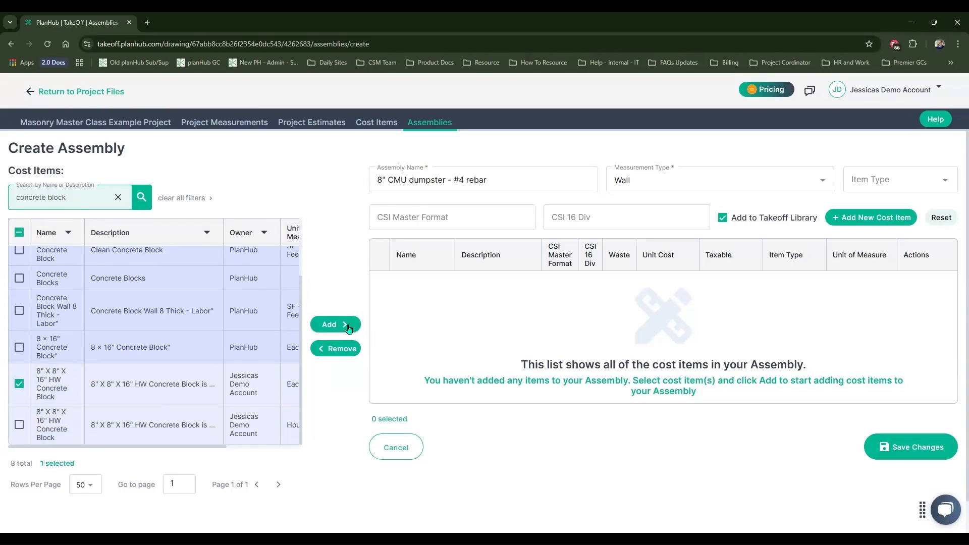
click(19, 424)
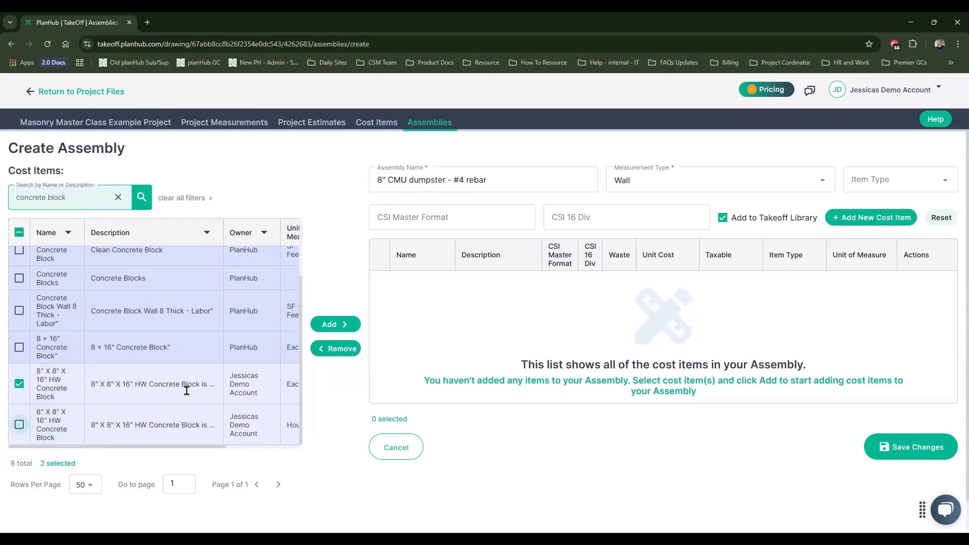
click(335, 325)
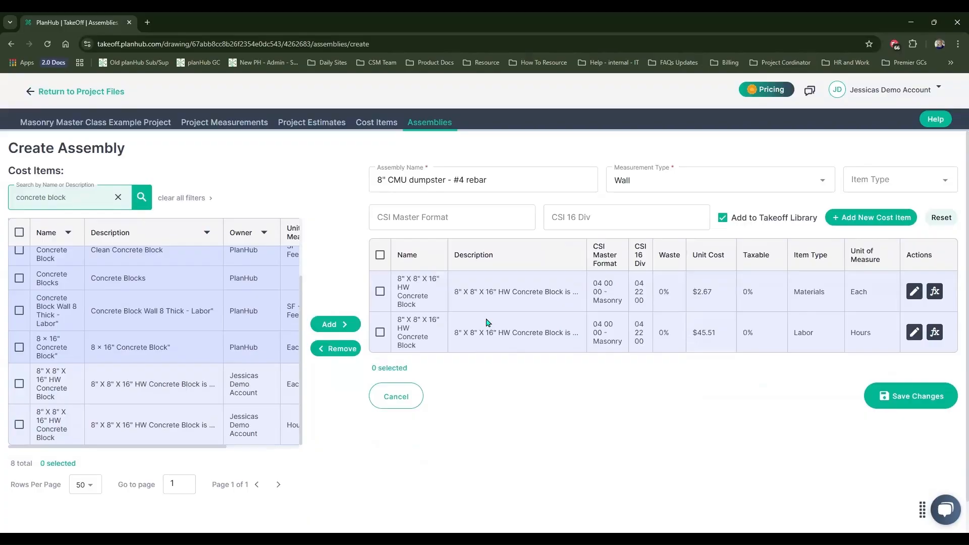
Add the 80 lb. Type-N Mortar Mix, #4 Rebar 1/2" X 10' and 400' 16.5-Gauge Rebar Tie Wire cost items to the assembly
triple_click(91, 197)
key(BackSpace)
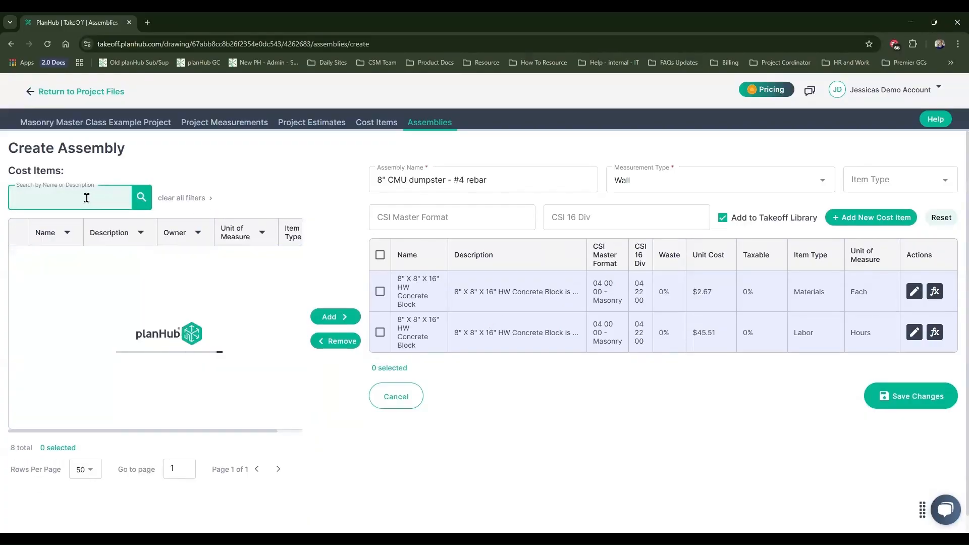
text(8)
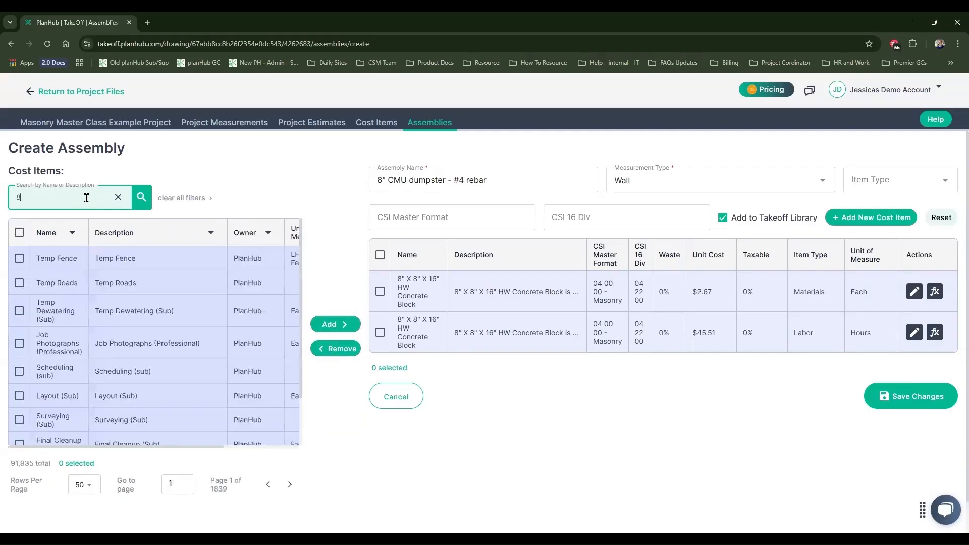
click(335, 325)
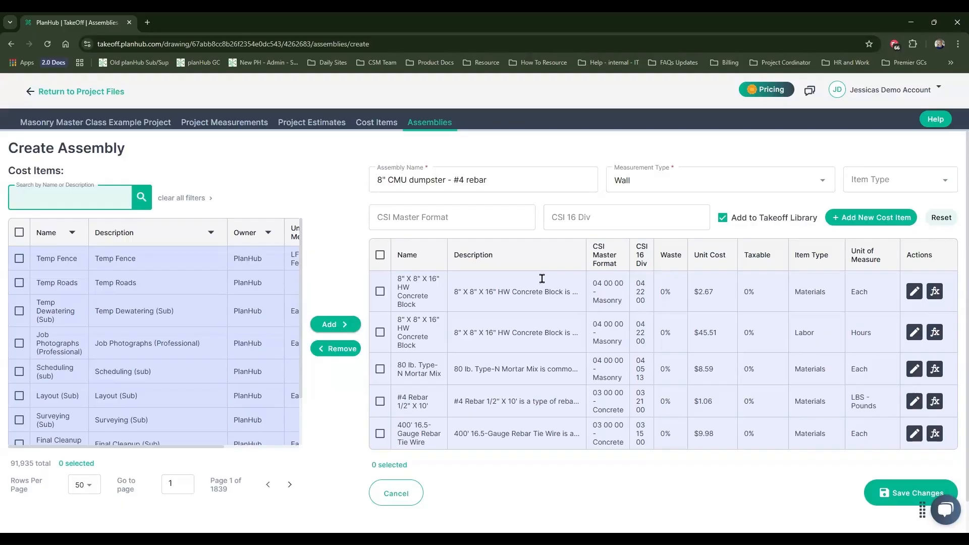
Add a new cost item named "2" X 8" X 16" Concrete Solid Cap Block" with the description "Cap Block by the block"
click(894, 219)
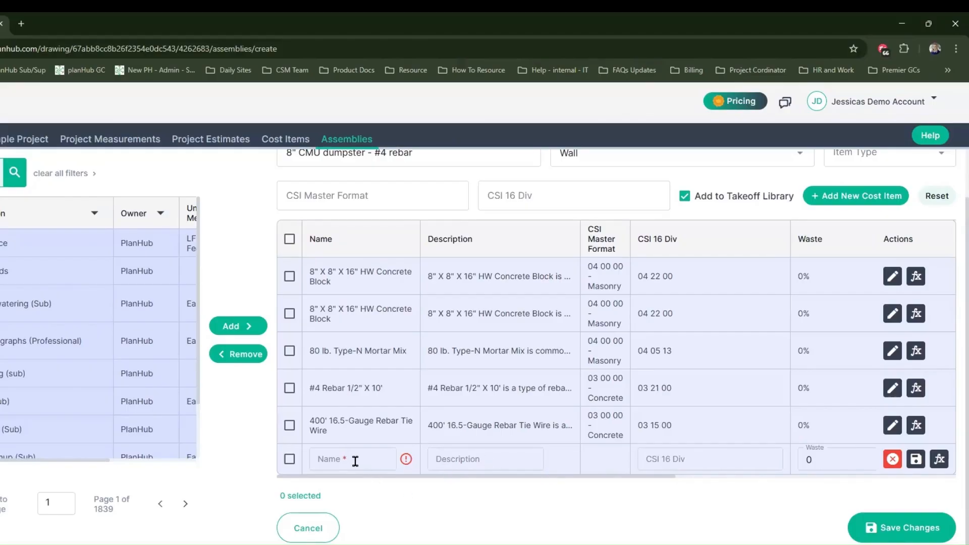
drag(580, 478, 848, 489)
drag(847, 489, 854, 489)
click(368, 458)
text(Solid Cap Block -)
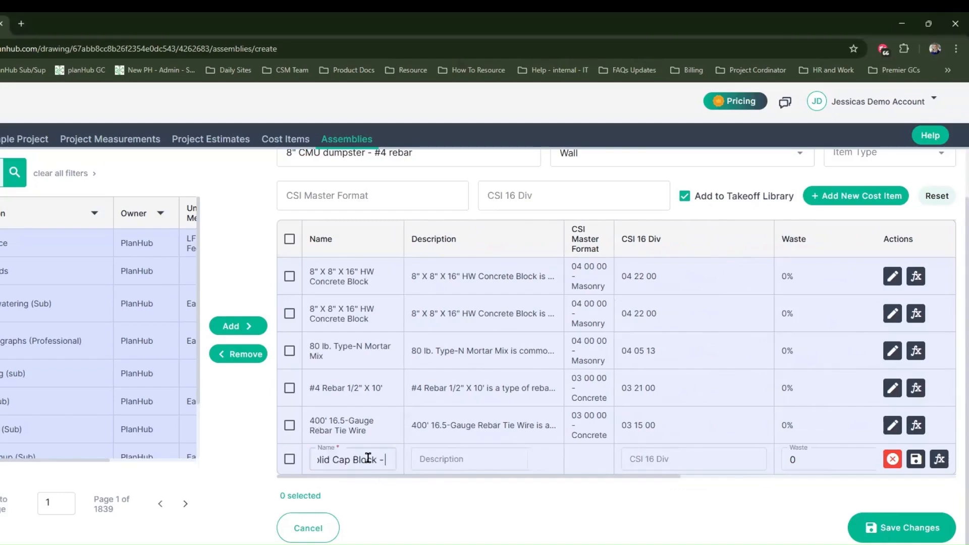
key(BackSpace)
click(484, 459)
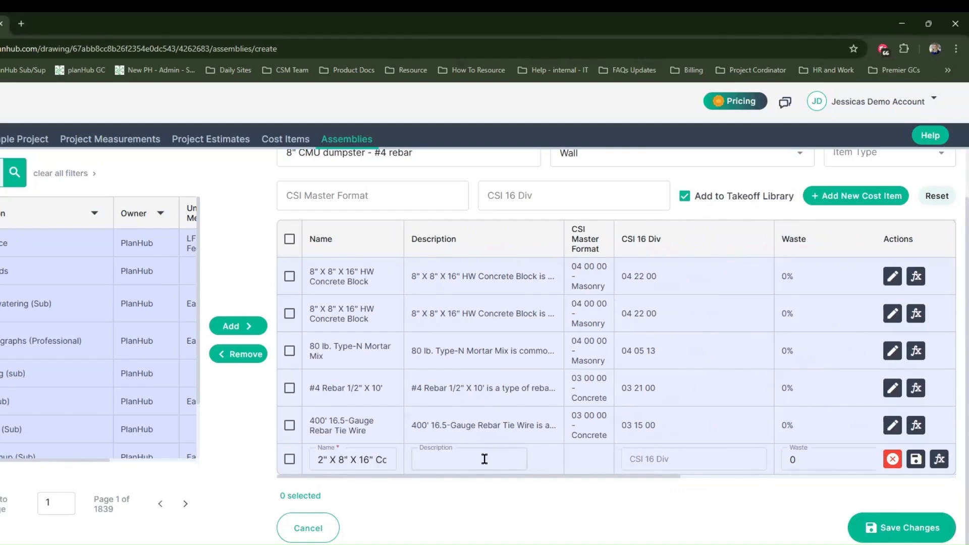
text(Cap Block by the block)
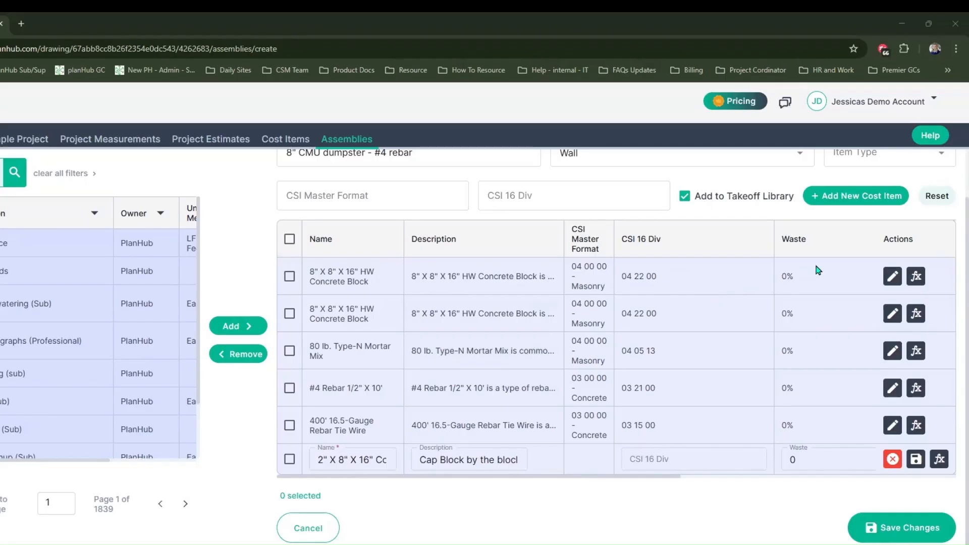
Make the five existing cost items editable and set the concrete block material's waste to 10%
click(891, 277)
click(892, 309)
click(891, 343)
click(891, 381)
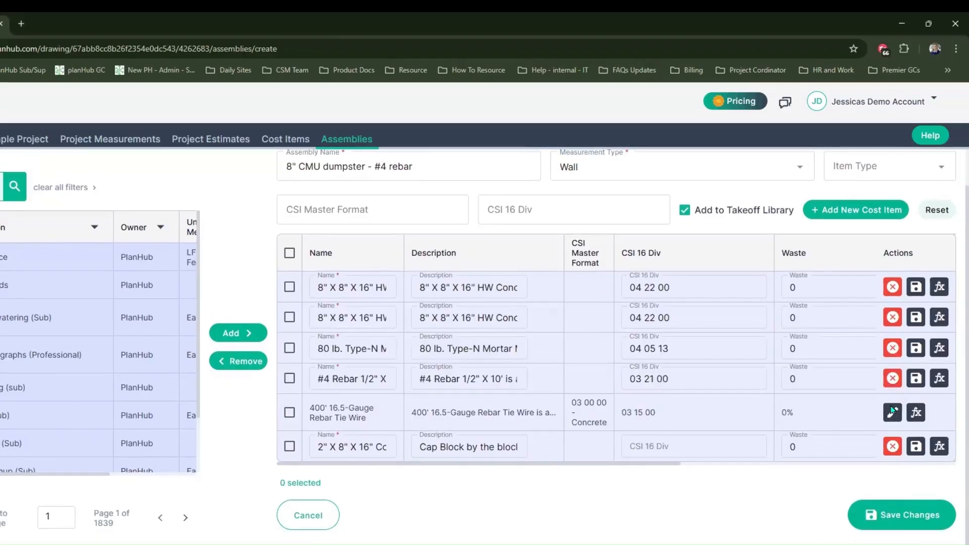
click(892, 413)
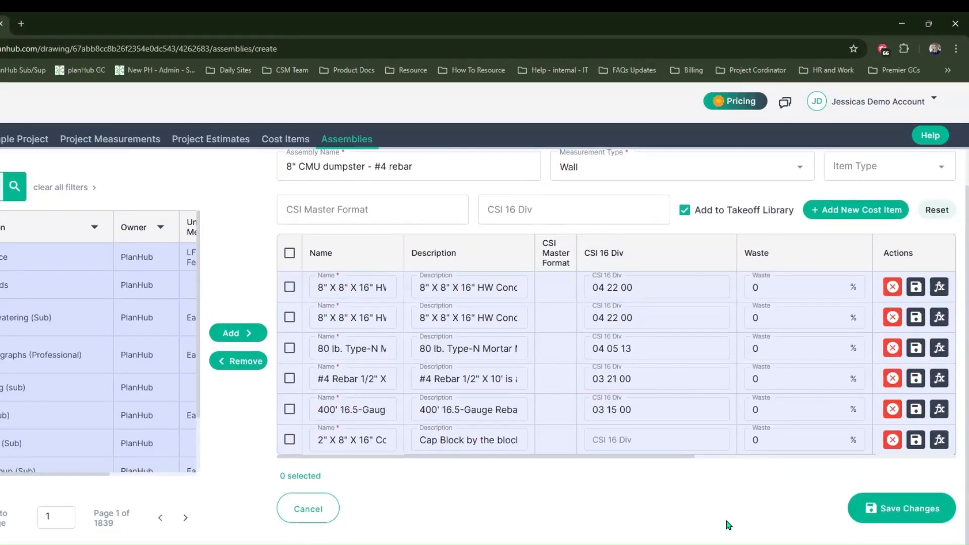
drag(656, 457, 573, 487)
click(764, 281)
key(BackSpace)
text(10)
Set the waste to 10% for the Type-N mortar mix and the #4 rebar
click(779, 320)
click(780, 348)
text(10)
key(BackSpace)
key(BackSpace)
key(BackSpace)
text(10)
click(778, 377)
key(BackSpace)
Set the waste to 5% for the rebar tie wire and 10% for the cap block
text(10)
click(777, 407)
key(BackSpace)
text(5)
click(787, 436)
key(BackSpace)
text(10)
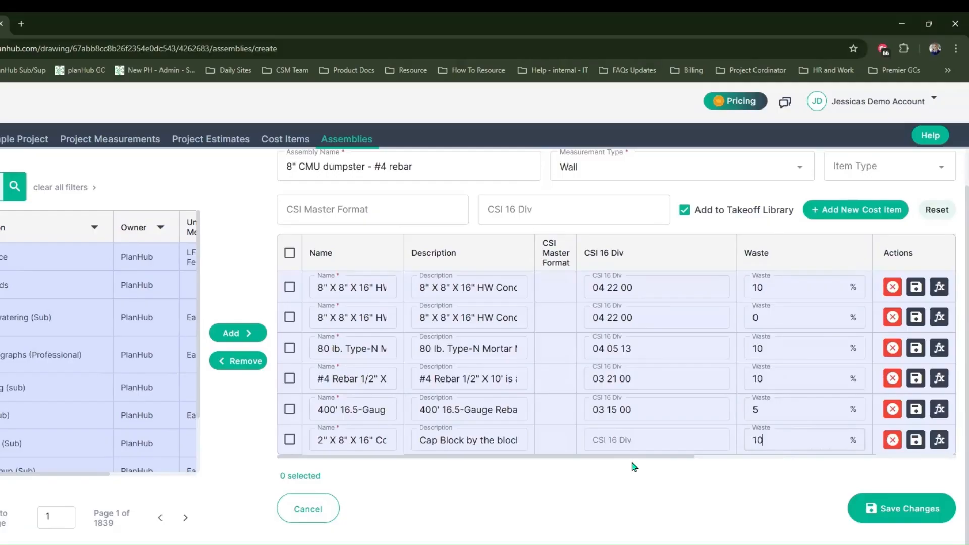
Set the cap block's unit cost to $12
drag(635, 457, 845, 453)
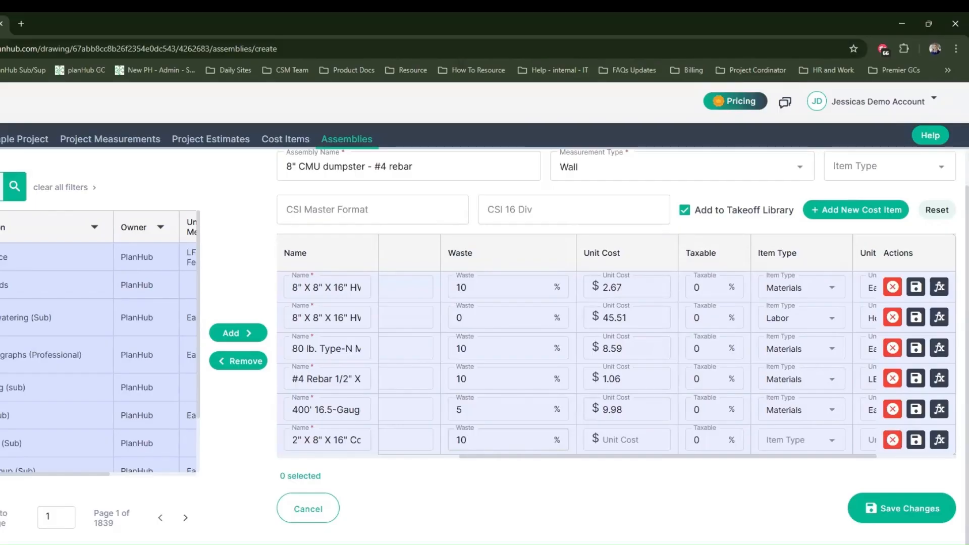
click(645, 443)
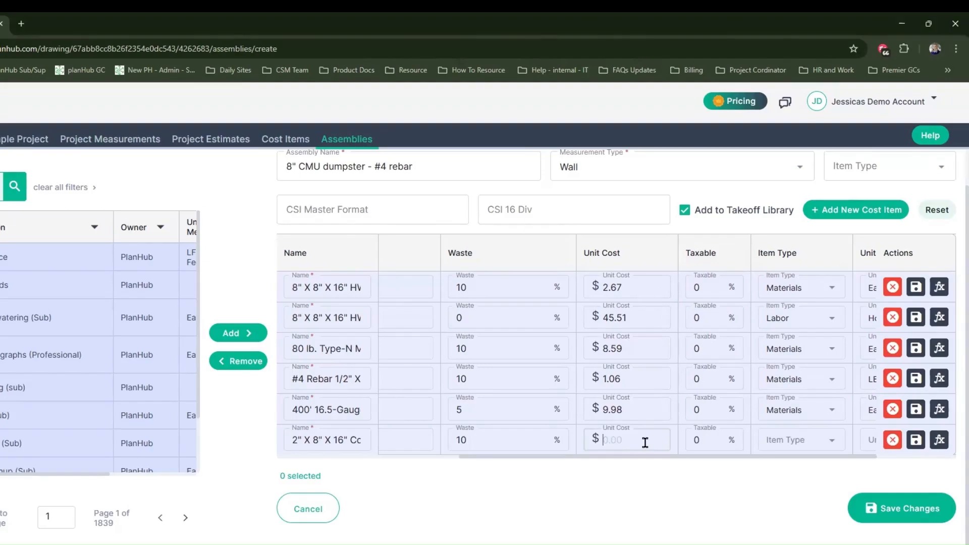
text(12)
Set the taxable rate to 5% for every cost item except the concrete block labor
click(715, 285)
text(5)
click(718, 348)
text(5)
click(714, 382)
text(5)
click(719, 410)
text(5)
click(712, 435)
text(5)
Set the cap block's item type to Materials and review the mortar mix's unit-of-measure options, keeping Each
click(795, 444)
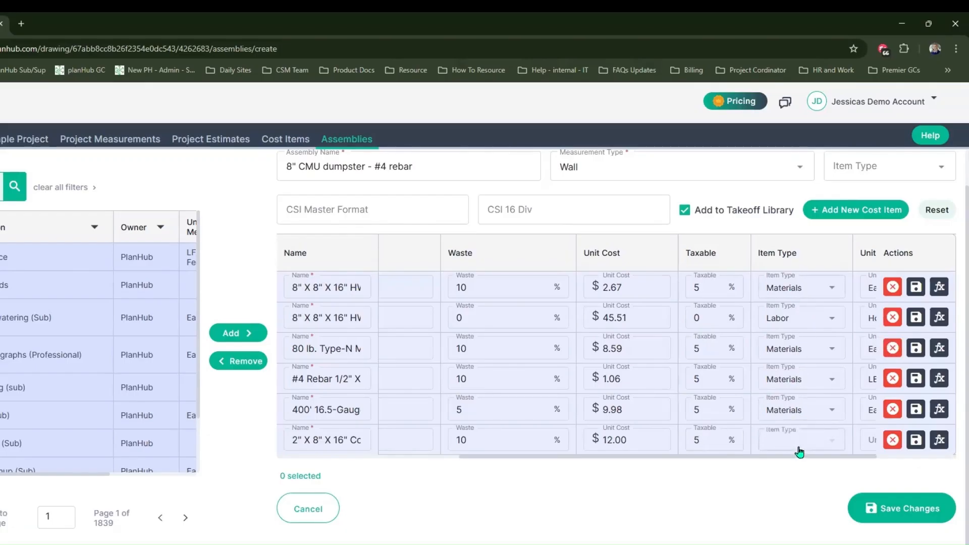
click(806, 514)
drag(851, 461, 914, 467)
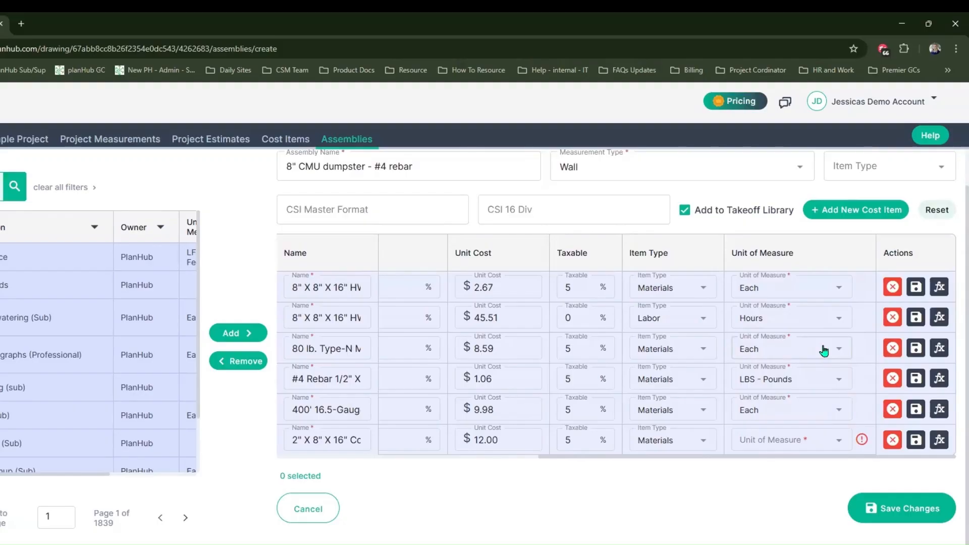
click(824, 350)
scroll(824, 350, up, 5)
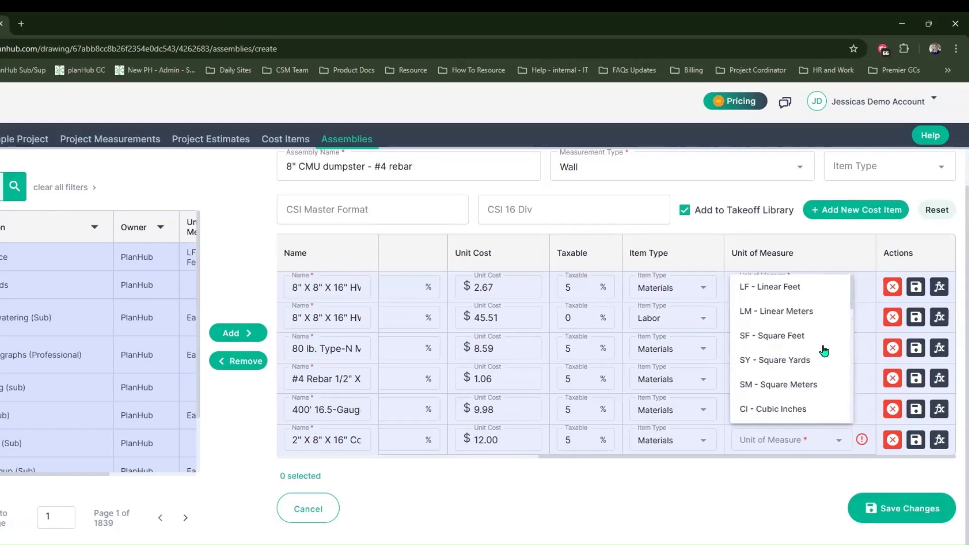
scroll(824, 350, down, 5)
scroll(824, 350, up, 3)
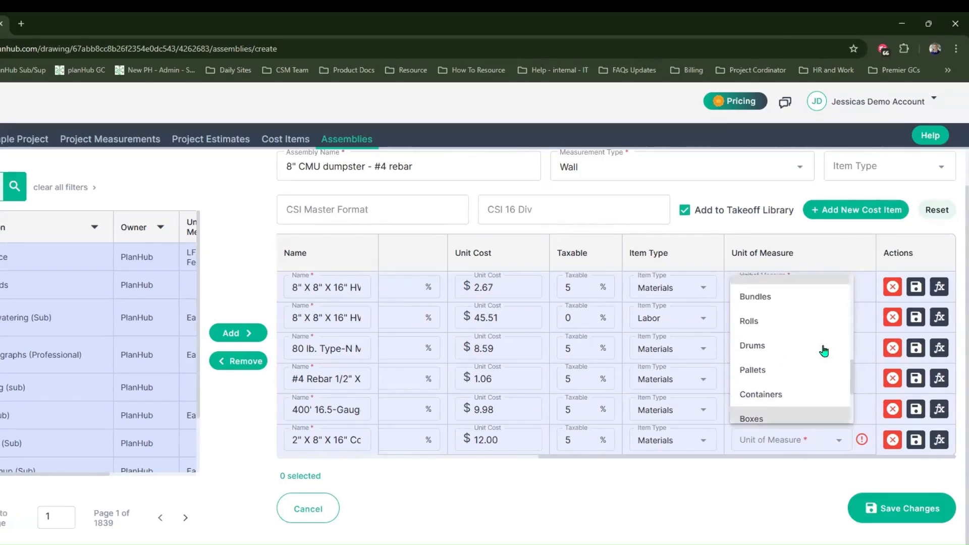
click(819, 321)
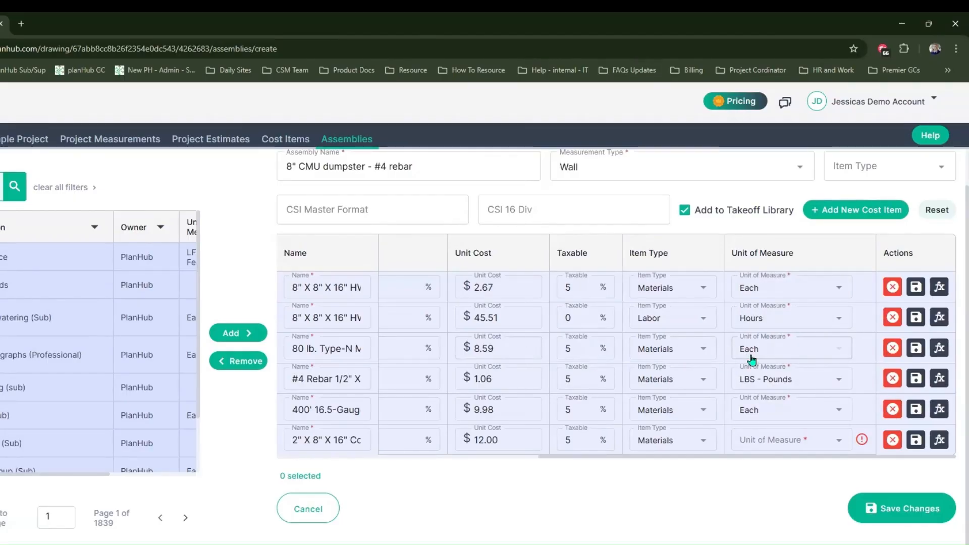
Set the rebar tie wire to $150 per unit measured in Rolls, and the cap block's unit of measure to Each
click(526, 411)
key(BackSpace)
key(BackSpace)
key(BackSpace)
key(BackSpace)
text(150)
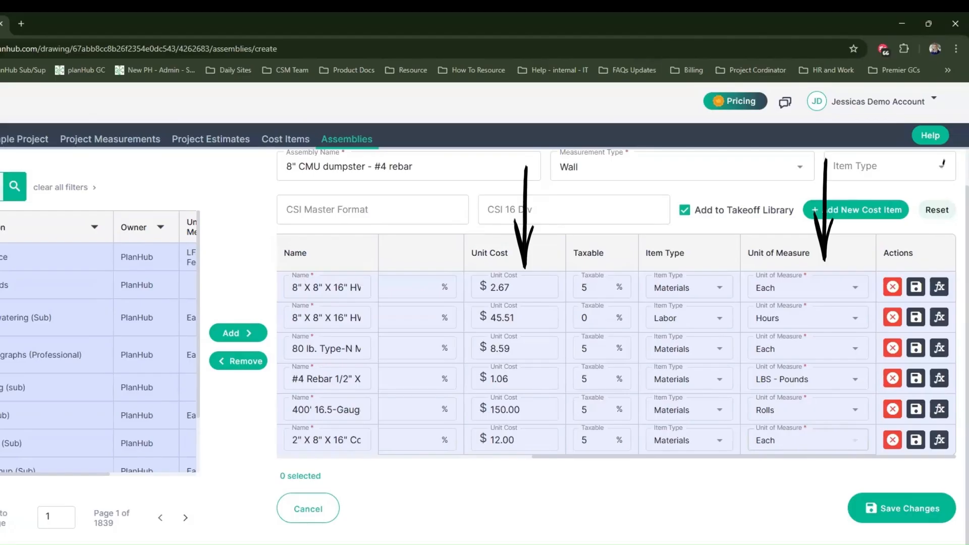
Save the edited rows of all cost items in the assembly
click(524, 287)
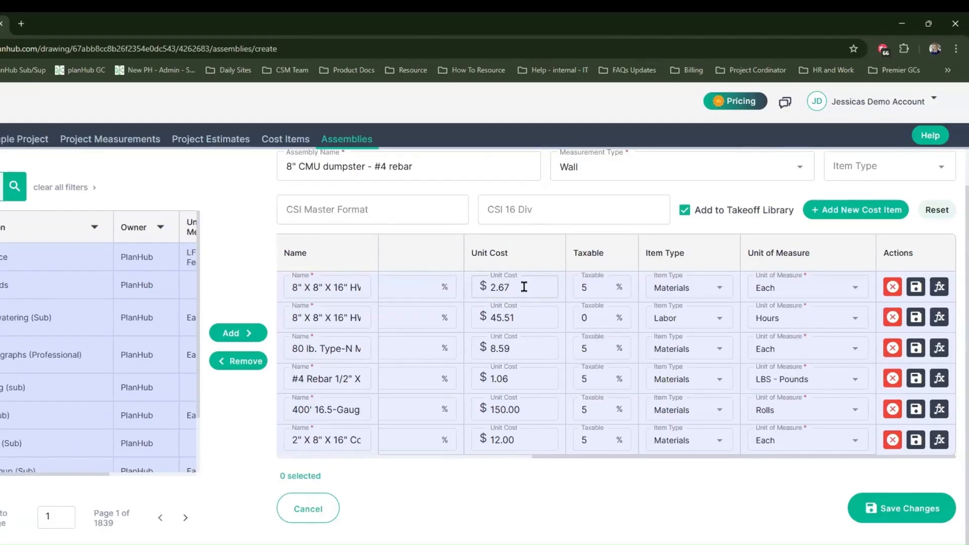
click(916, 286)
click(915, 315)
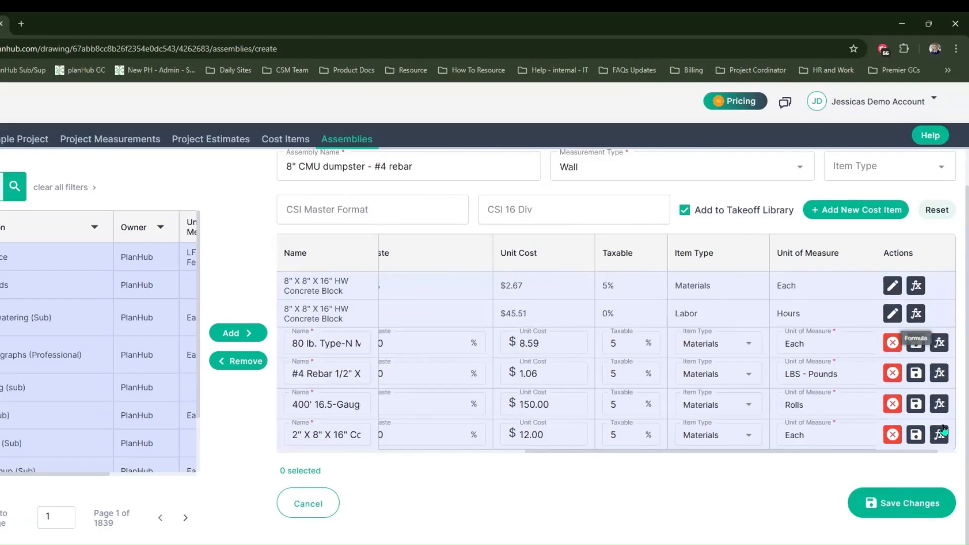
click(916, 343)
click(914, 430)
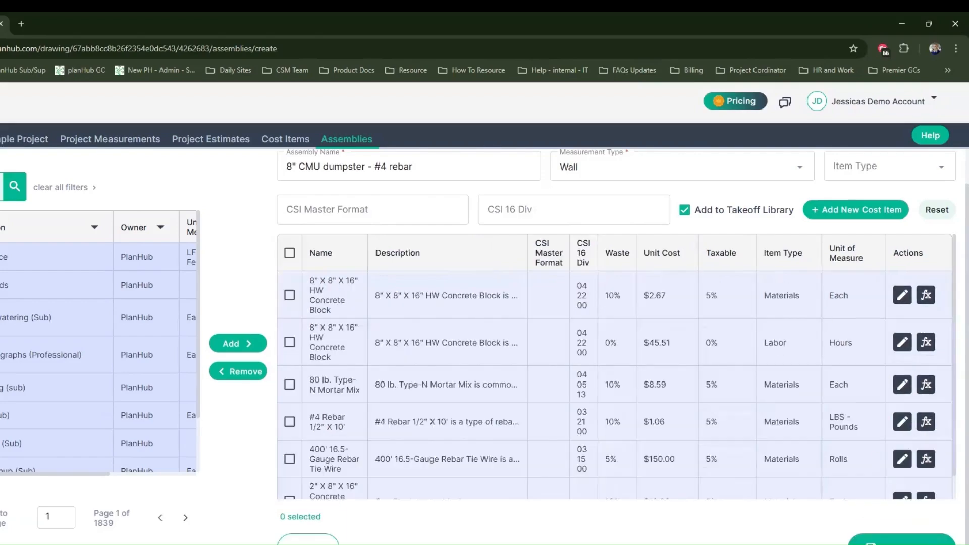
Start a formula for the concrete block material item, named "CMU Units" with the description "By the block"
click(925, 298)
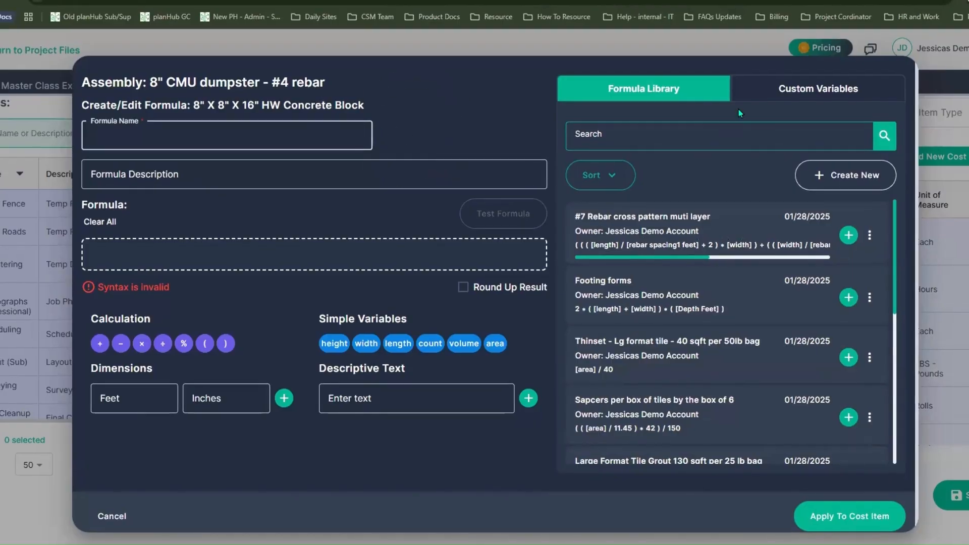
key(ctrl)
click(766, 99)
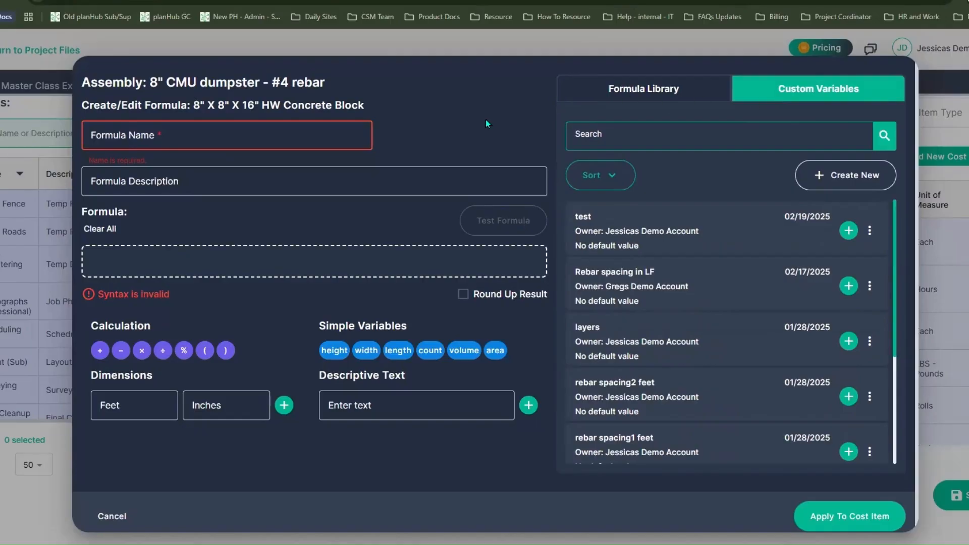
click(368, 325)
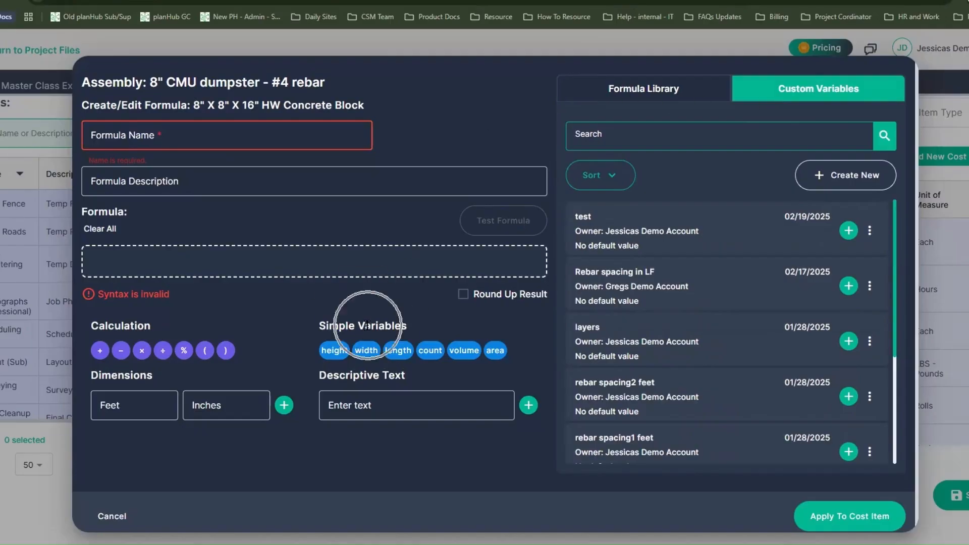
click(413, 362)
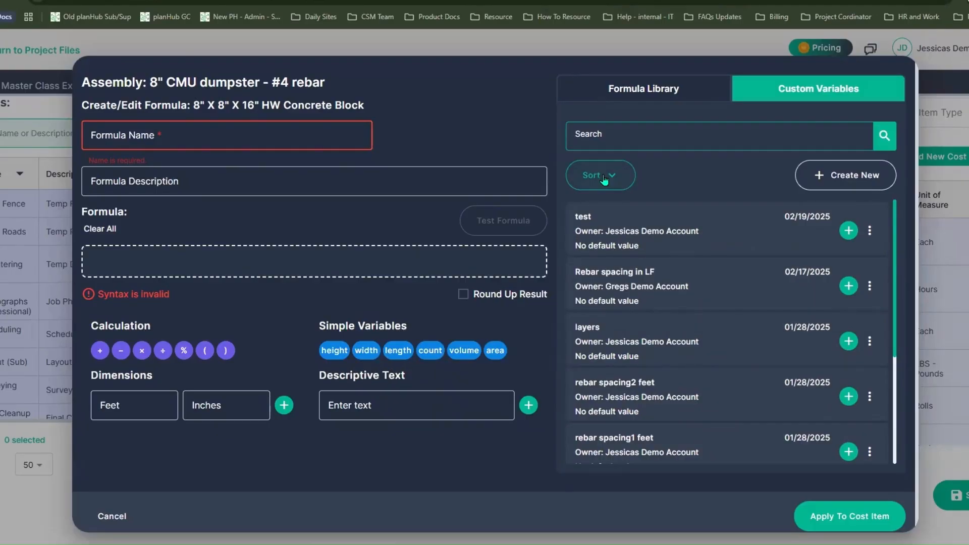
click(301, 132)
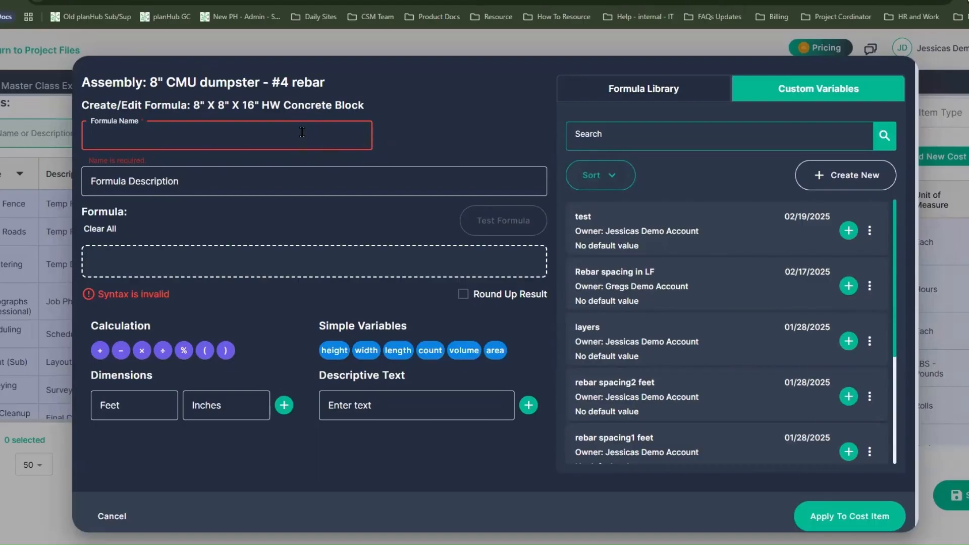
text(CMU Unit)
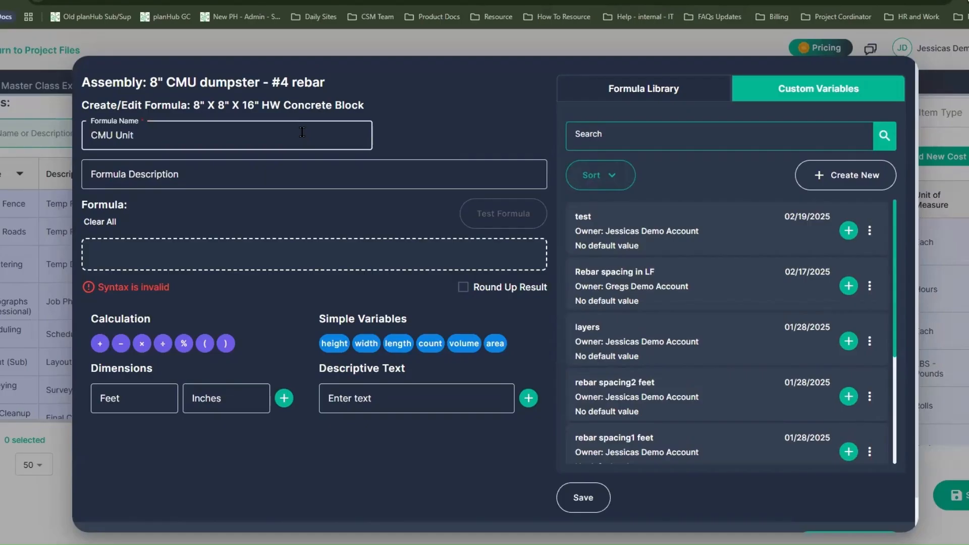
text(s)
click(305, 173)
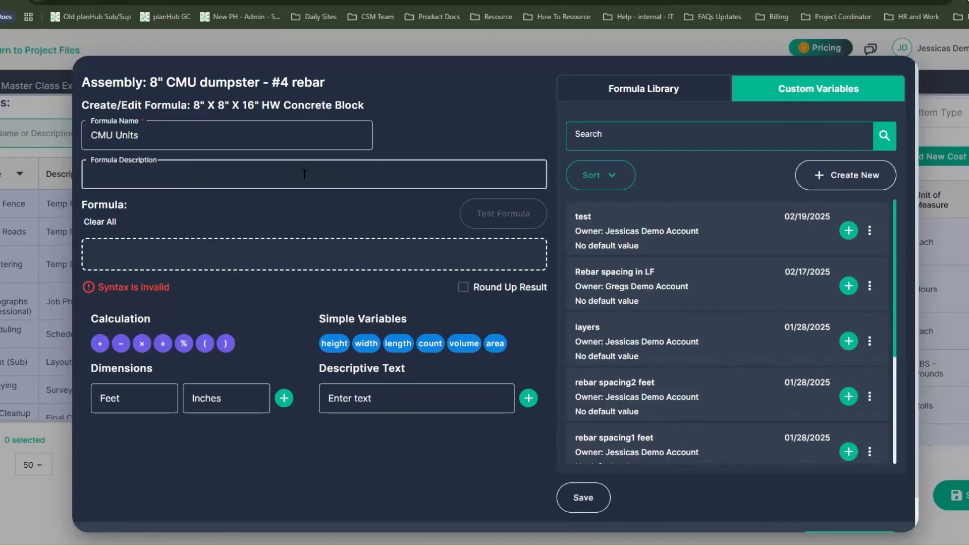
text(By the block)
Create and save a custom variable named "CMU" without a default value
click(833, 95)
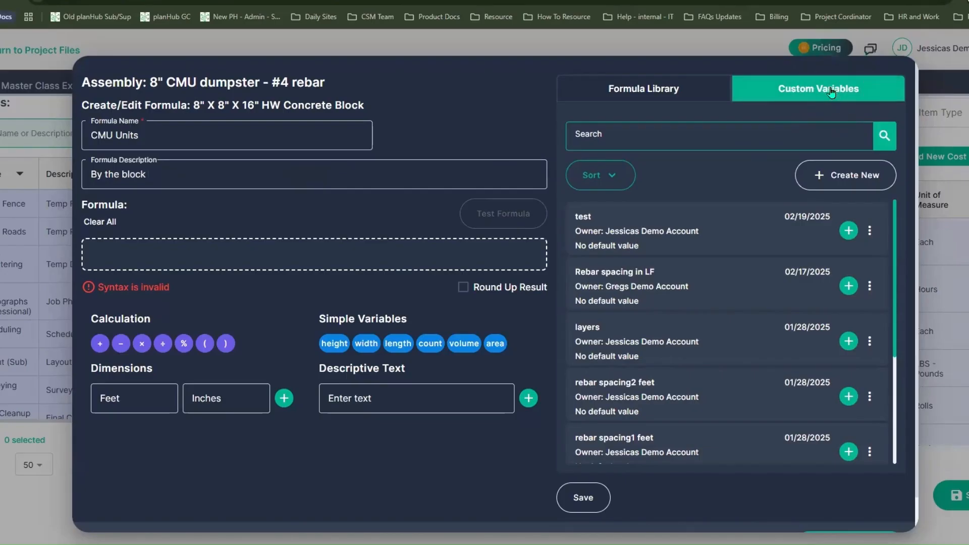
click(831, 91)
click(836, 174)
click(682, 157)
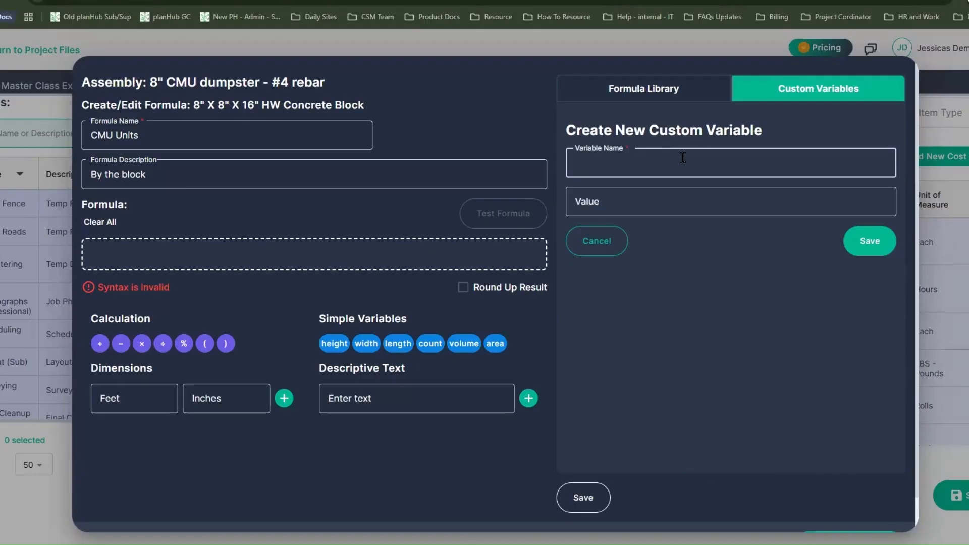
text(CMU)
click(872, 241)
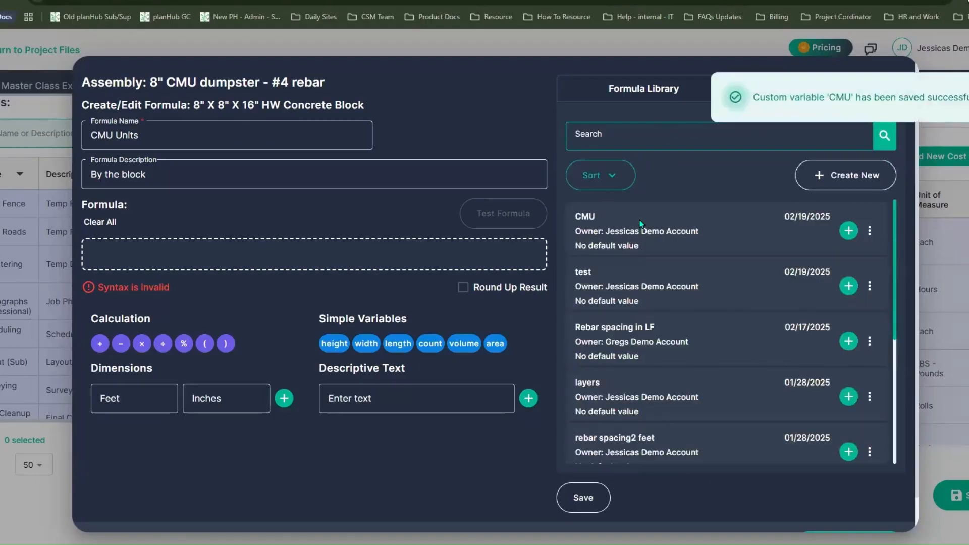
Insert the CMU variable as the formula, save the formula, and apply it to the concrete block material item
click(848, 231)
click(848, 231)
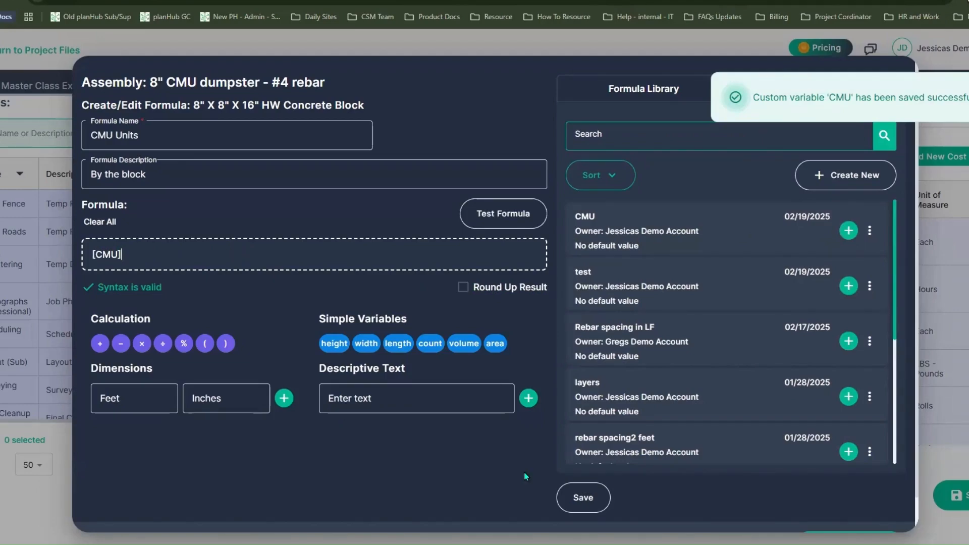
click(584, 497)
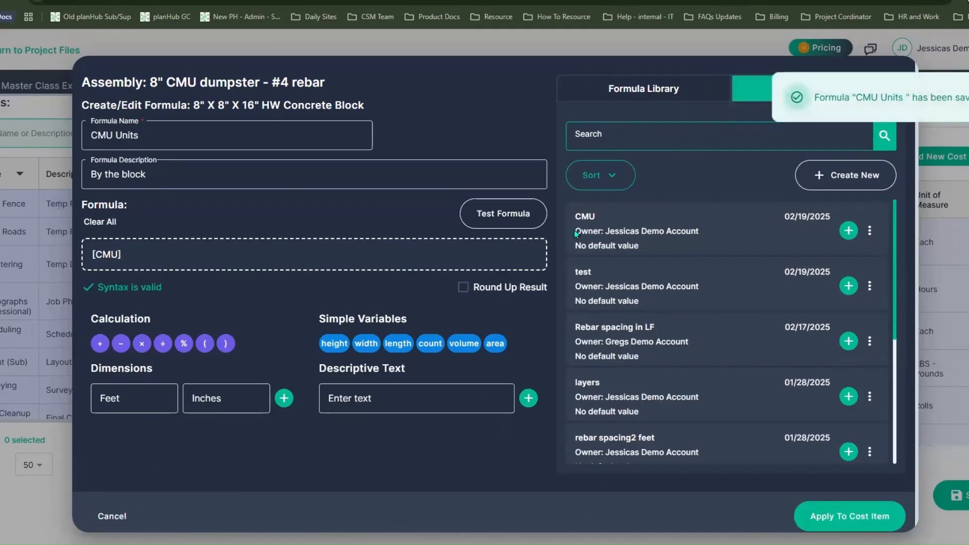
click(838, 525)
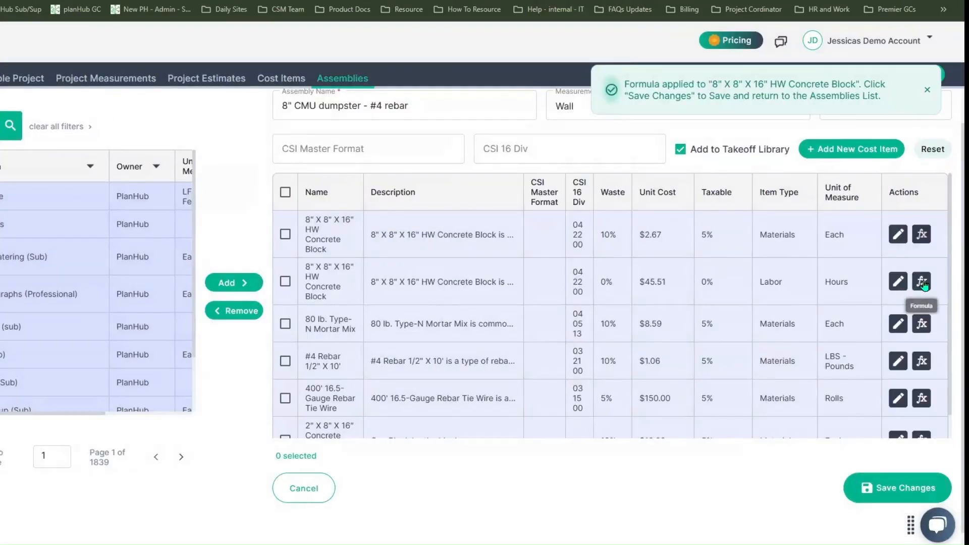
Create and save a formula named "Sqft" using only the area variable, and apply it to the concrete block labor item
click(923, 282)
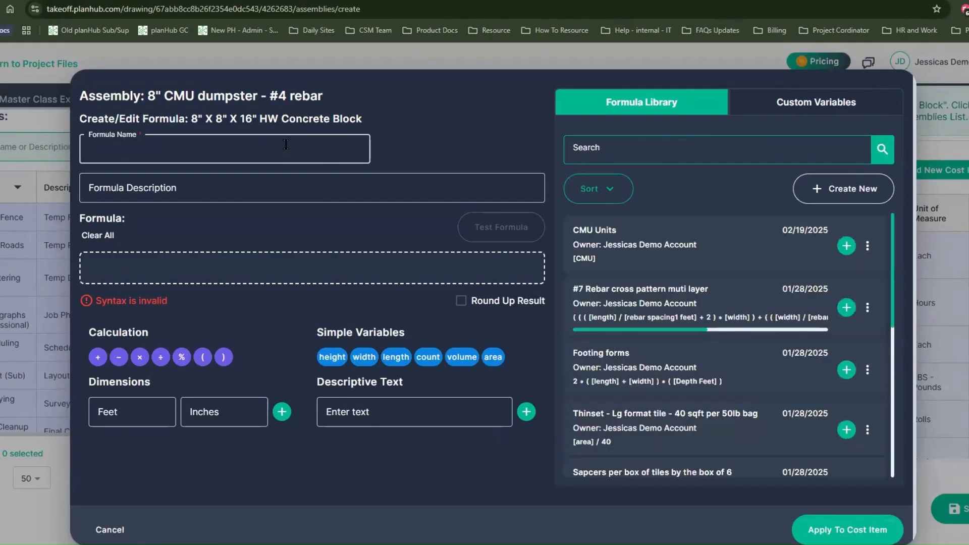
text(Sqft)
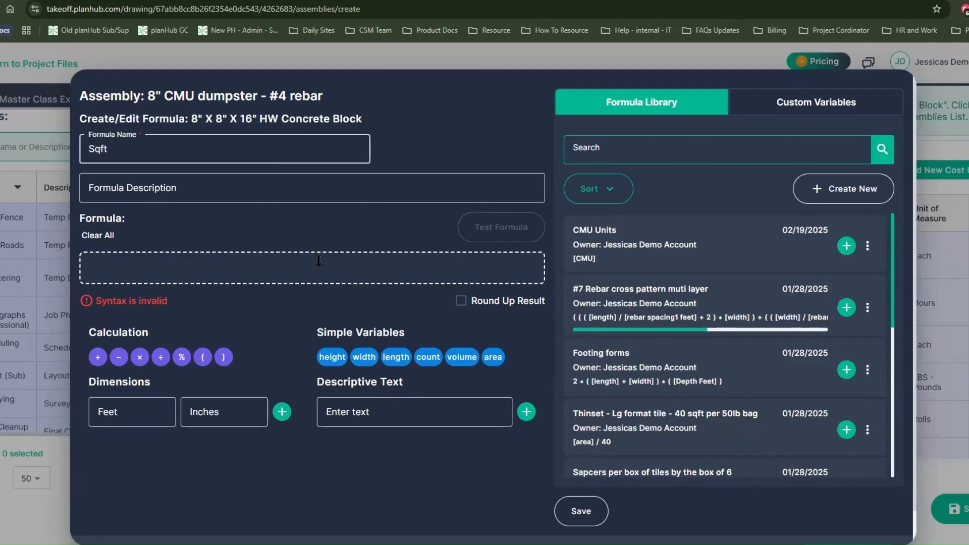
click(319, 261)
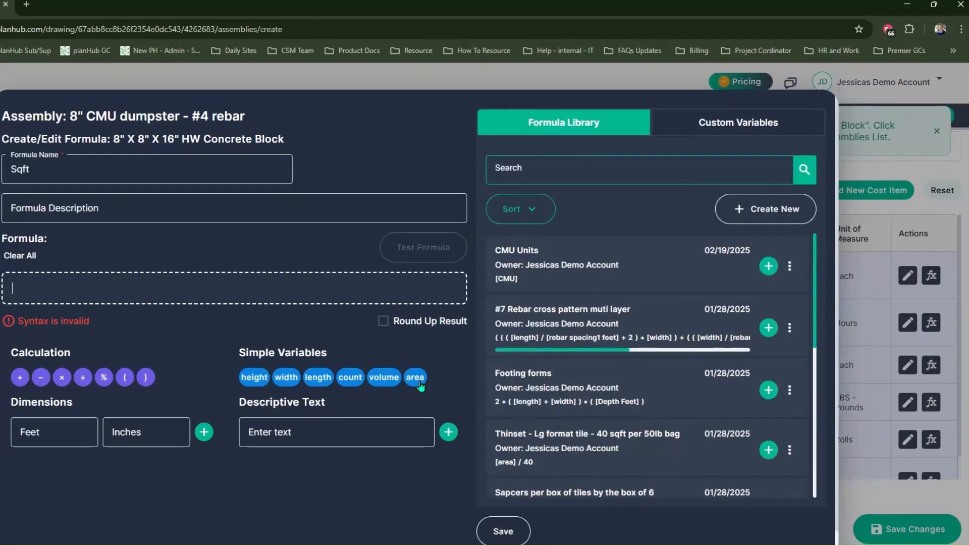
click(420, 385)
click(420, 385)
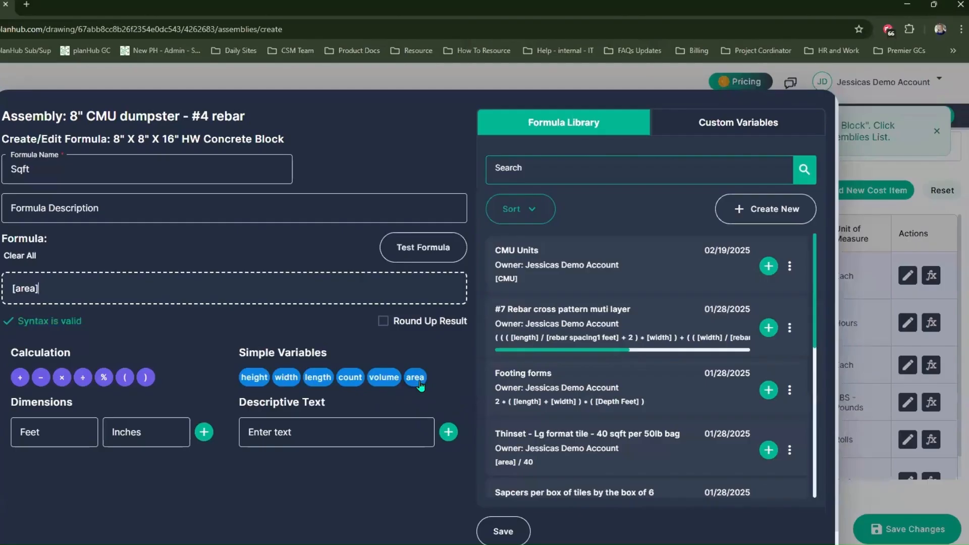
click(505, 532)
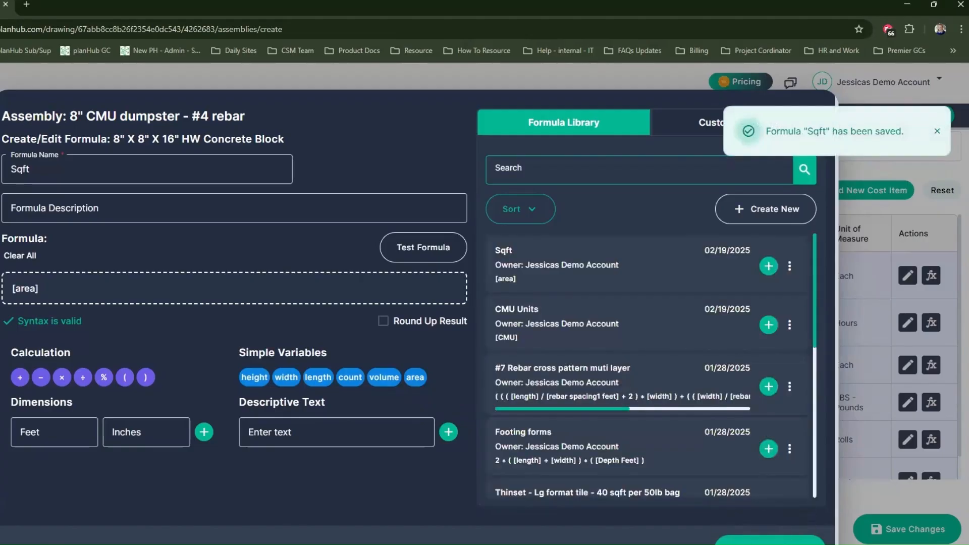
click(770, 541)
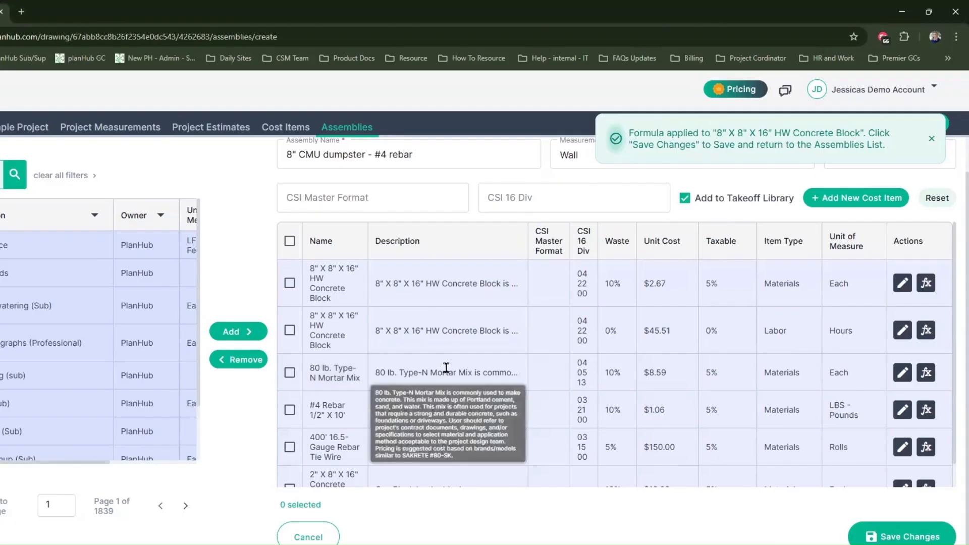
Create a formula for the mortar mix item named "80 LB Type N mortar - by block coverage", dividing the CMU variable by 13
click(926, 373)
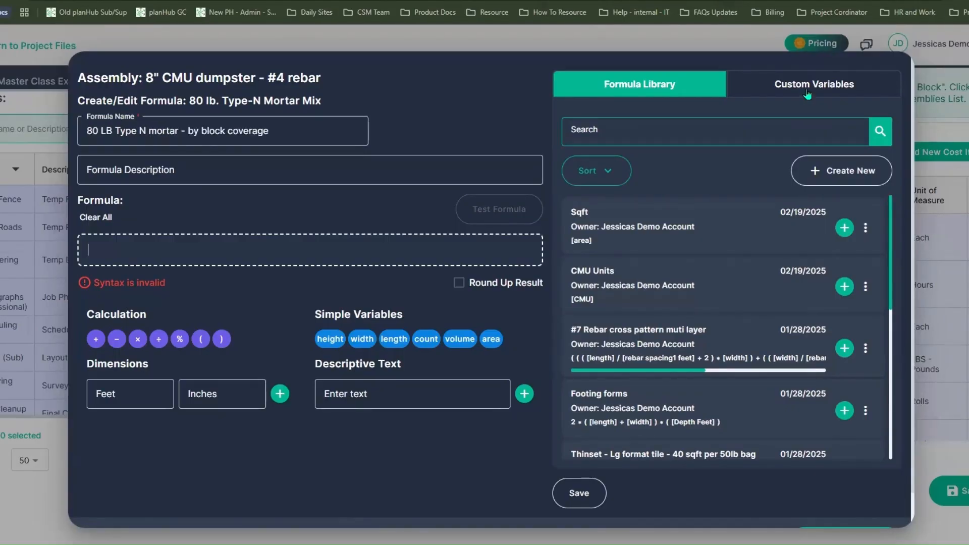
click(808, 94)
click(845, 226)
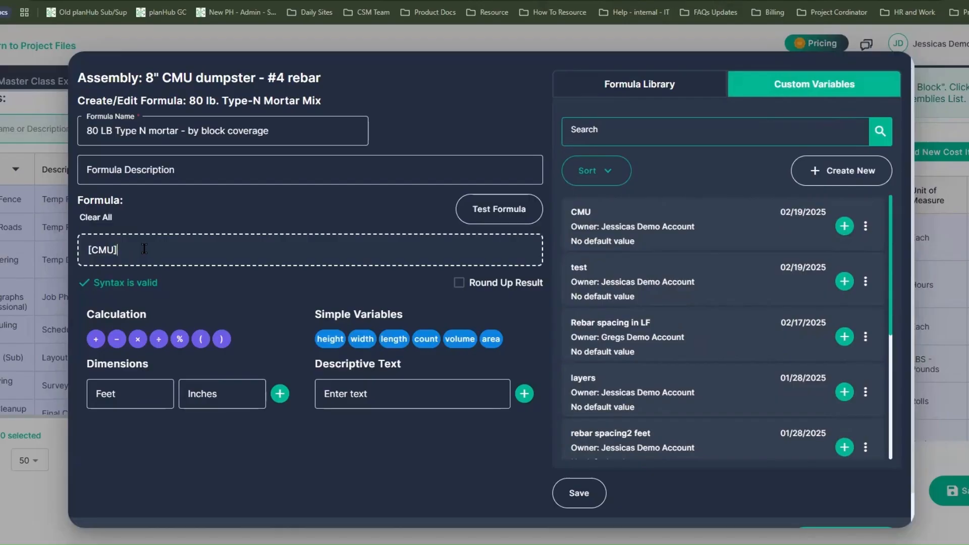
text(/13)
Test the mortar formula with a CMU amount of 130, and save and apply it to the mortar mix item
click(500, 211)
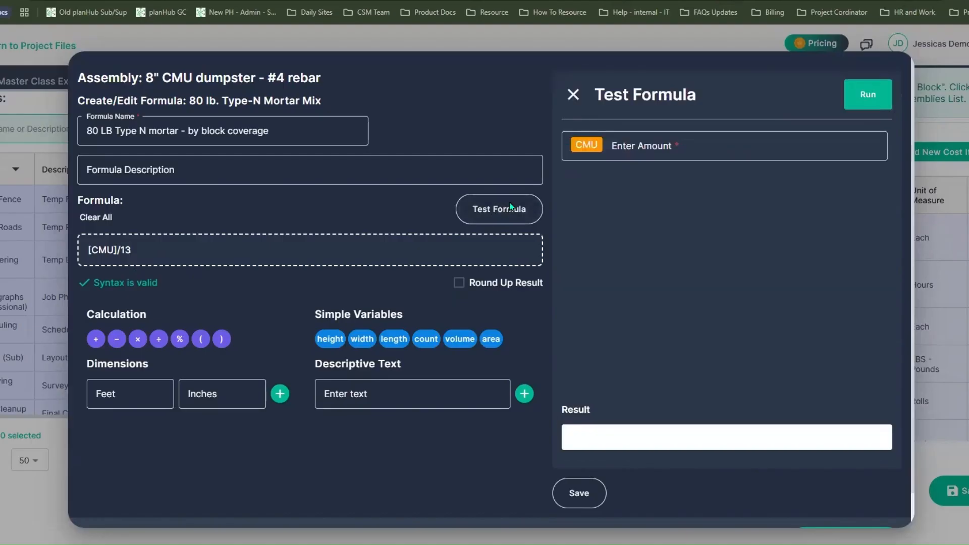
click(773, 142)
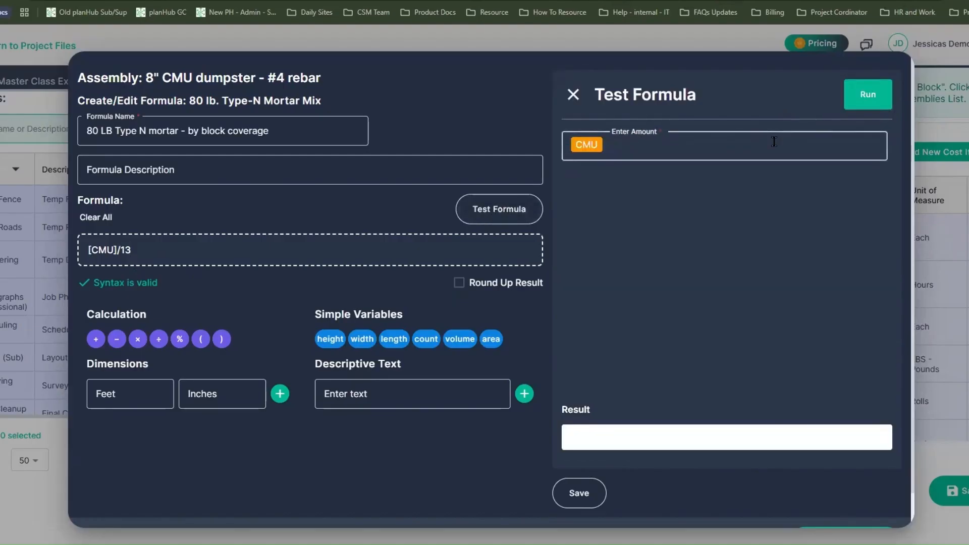
text(130)
click(857, 104)
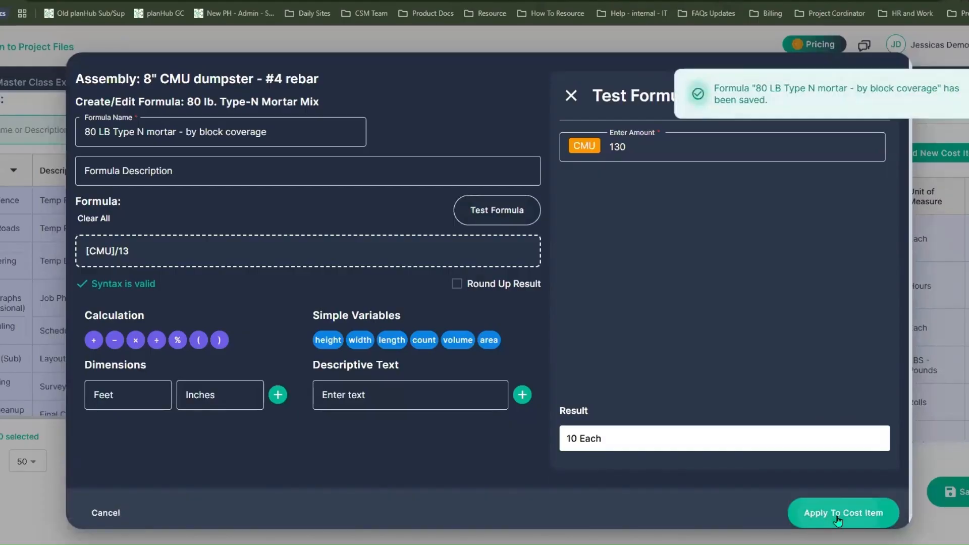
click(838, 517)
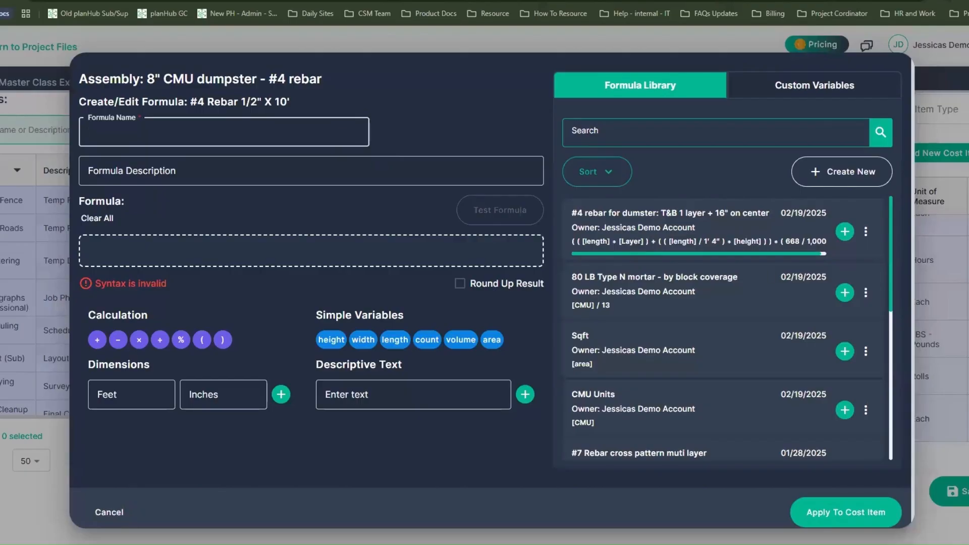
Name the #4 rebar item's formula "#4 Rebar CMU dumpster: T&B Layers+16" OC V"
click(129, 130)
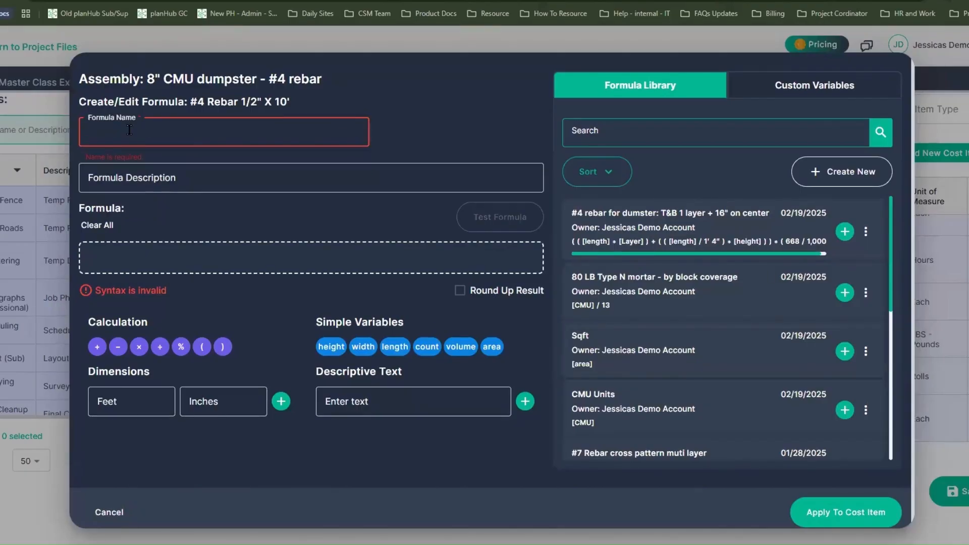
text(#4)
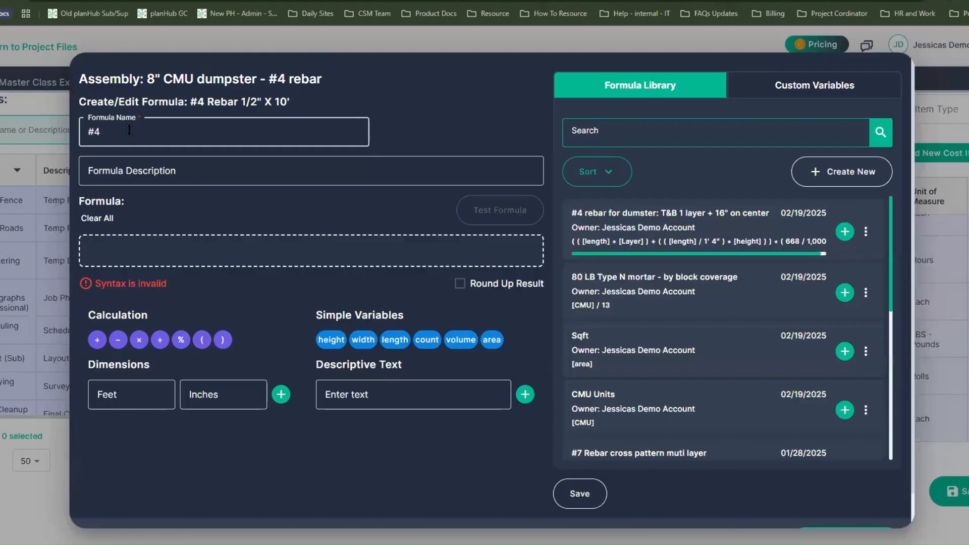
text( Rebar CMU dumpster: T&)
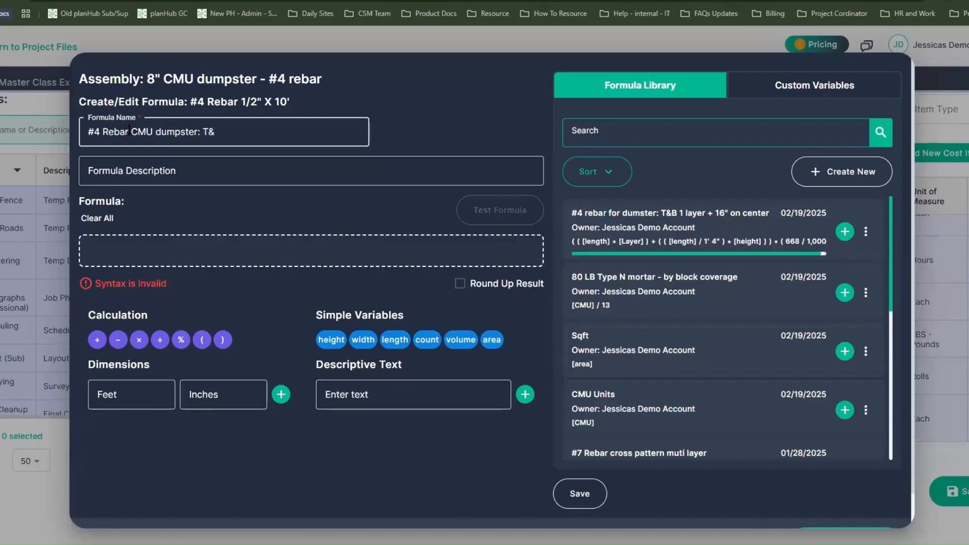
text(B Layers+16" OC V)
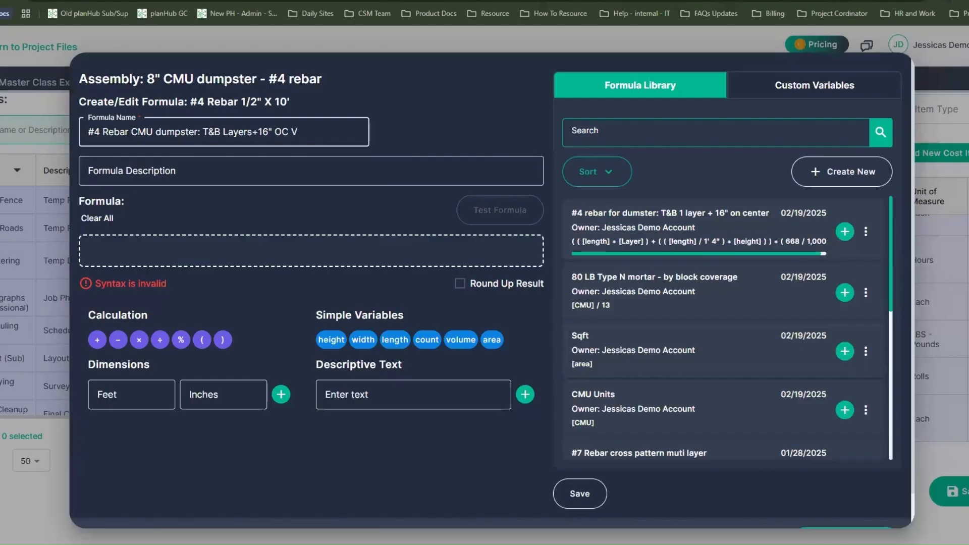
Begin the rebar formula with length multiplied by the custom variable Layer, followed by a closing parenthesis and a plus sign
click(170, 251)
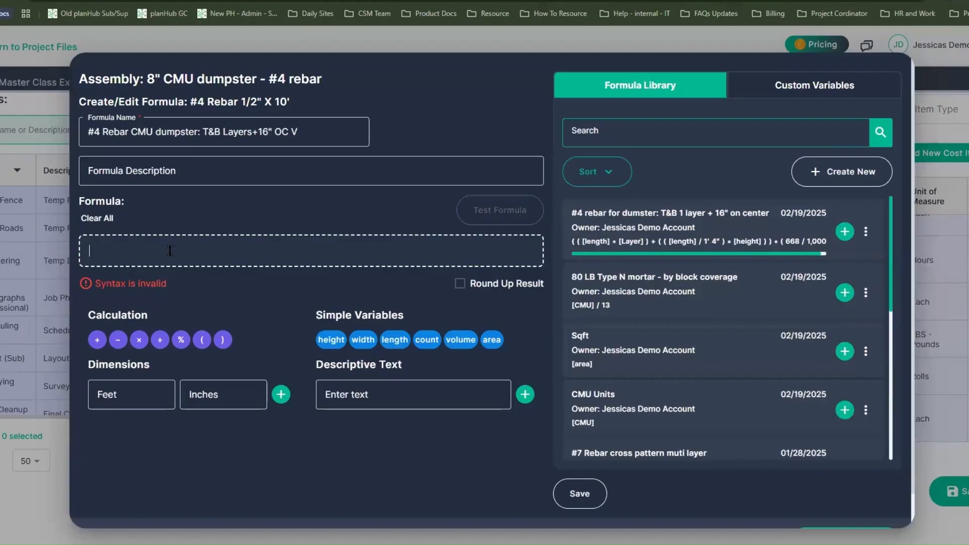
click(400, 342)
click(401, 343)
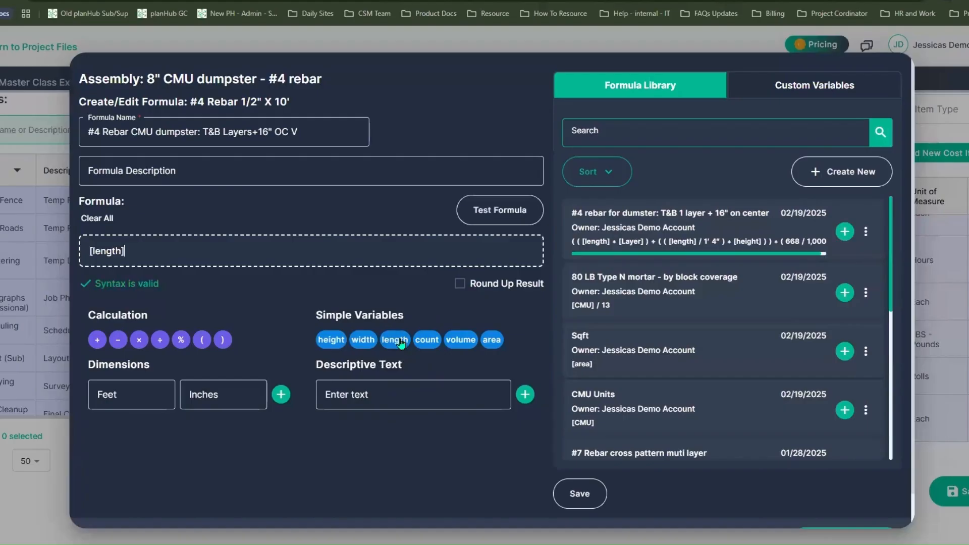
click(138, 339)
click(831, 89)
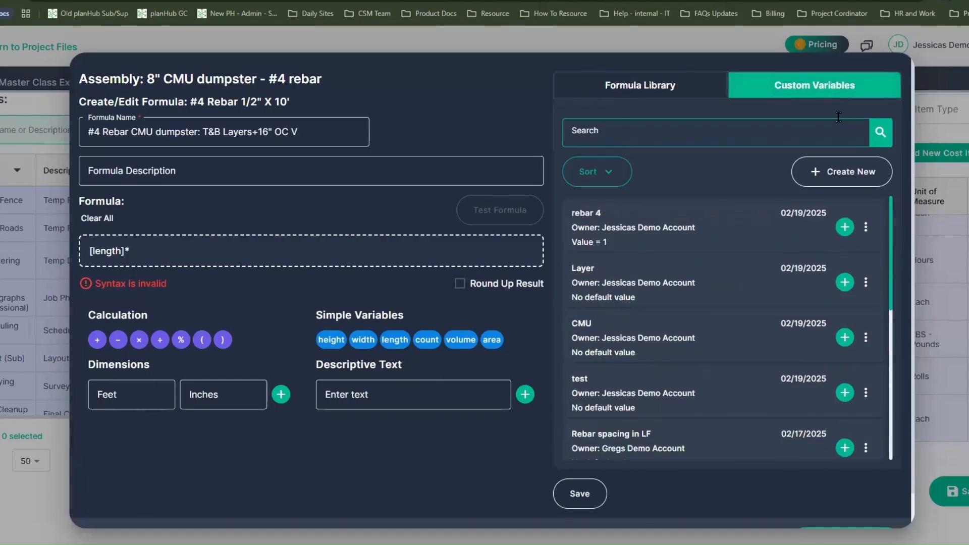
click(844, 282)
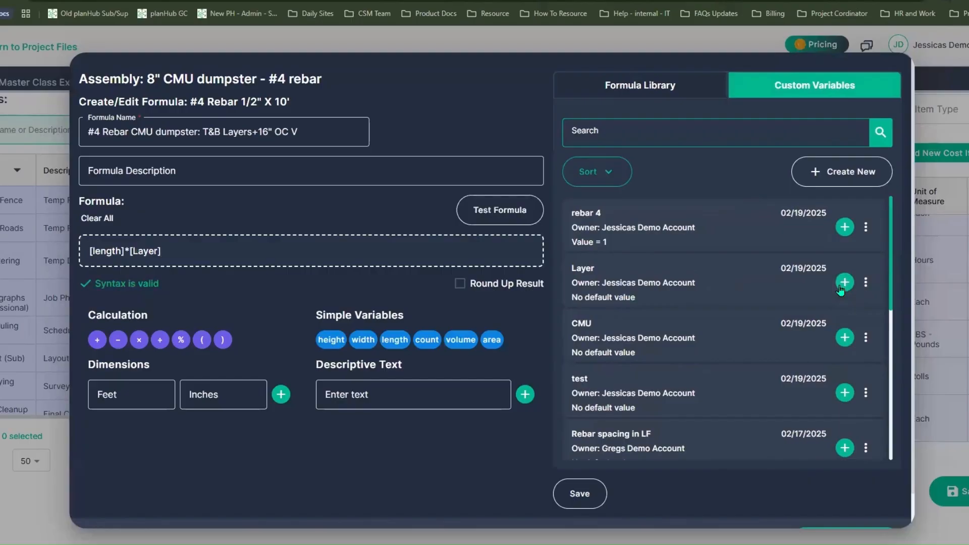
text()+)
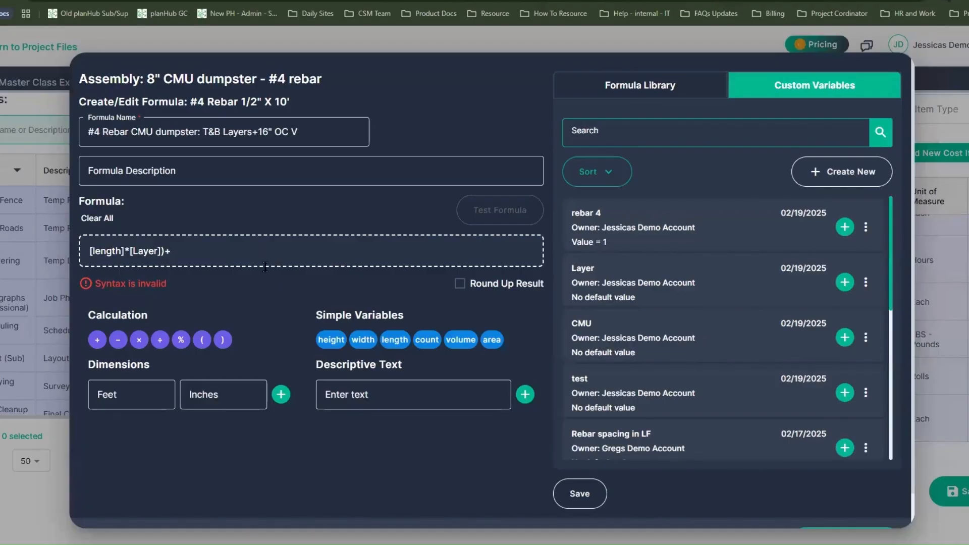
Append an opening parenthesis and length divided by a 1'4" dimension to the rebar formula
click(204, 344)
click(395, 341)
click(138, 399)
click(160, 339)
click(142, 393)
text(1)
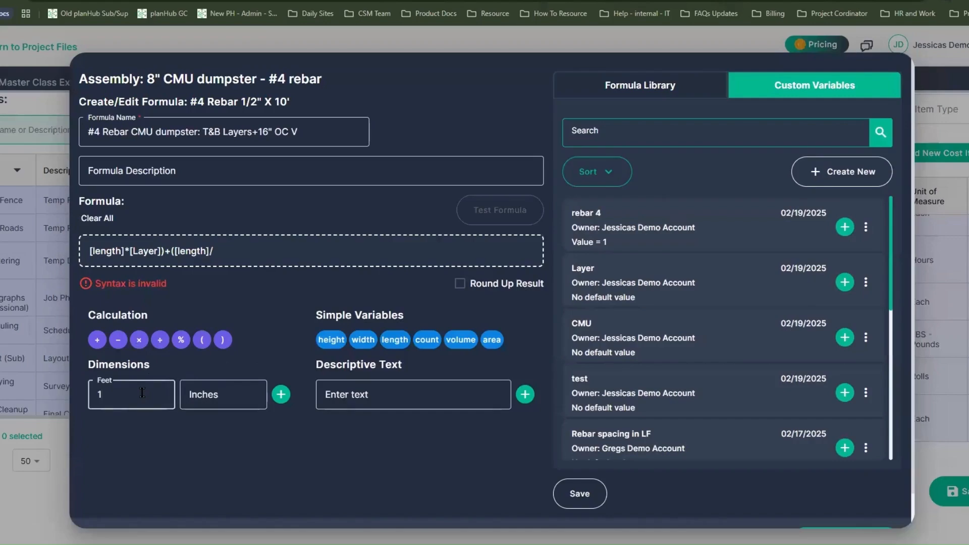
click(211, 392)
text(4)
click(282, 396)
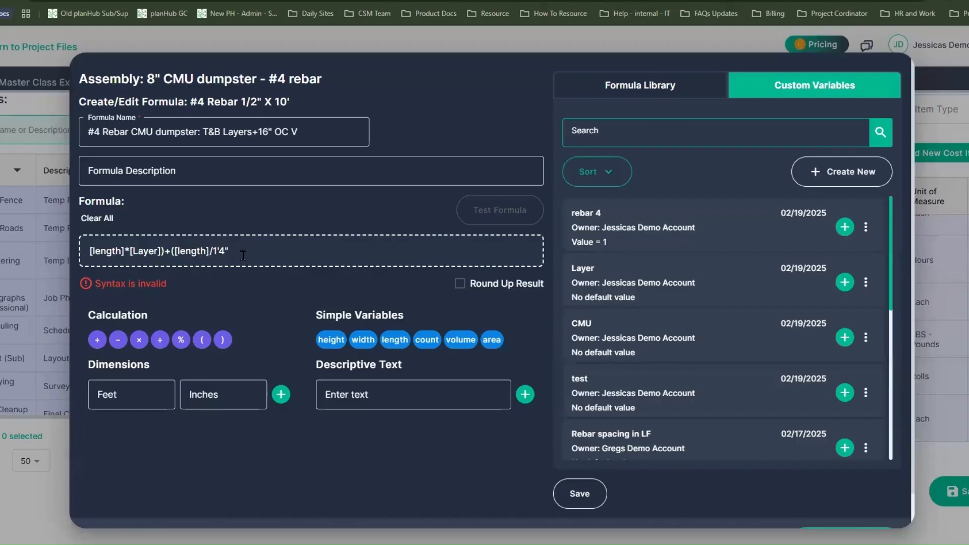
Multiply the spacing term by height and nest its parentheses so it reads (([length]/1'4")*[height]))
click(222, 339)
click(138, 339)
click(333, 339)
click(223, 340)
click(171, 255)
key(BackSpace)
text(+)
click(202, 340)
click(223, 340)
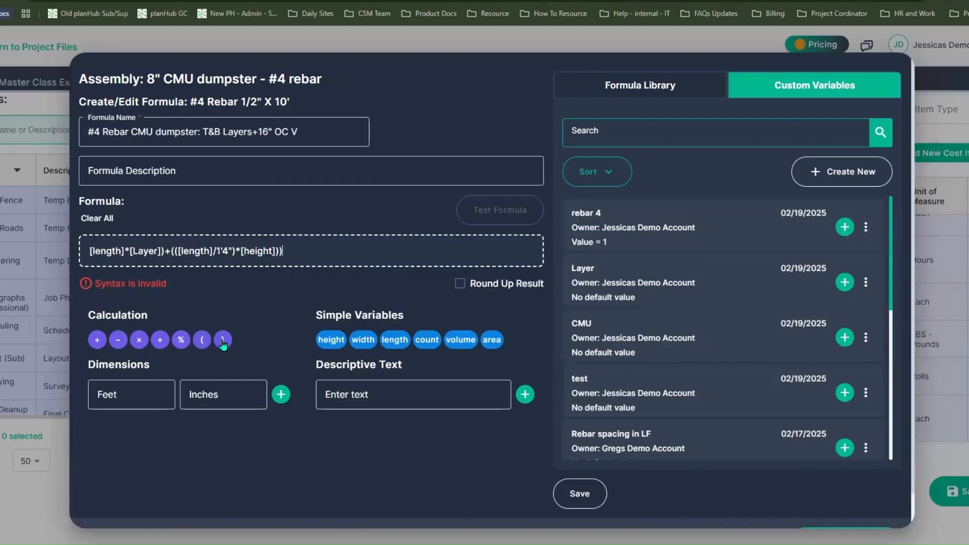
Add the two missing opening parentheses at the start of the rebar formula and multiply the whole expression by (0.668)
click(85, 249)
click(201, 346)
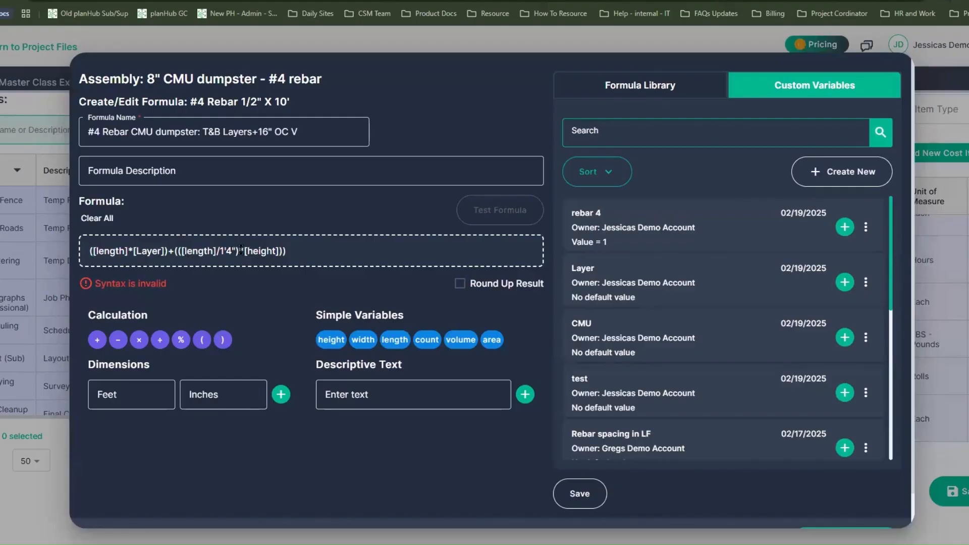
click(202, 339)
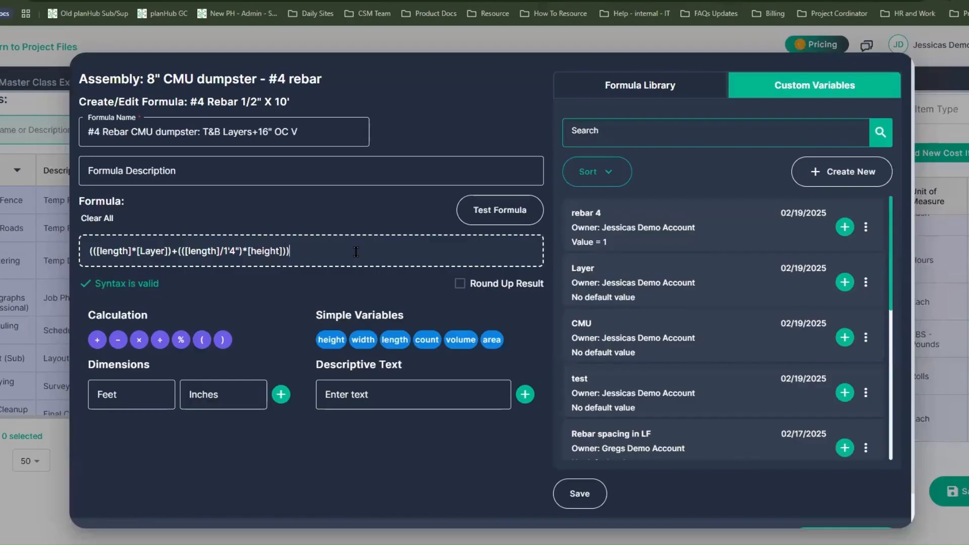
text(*)
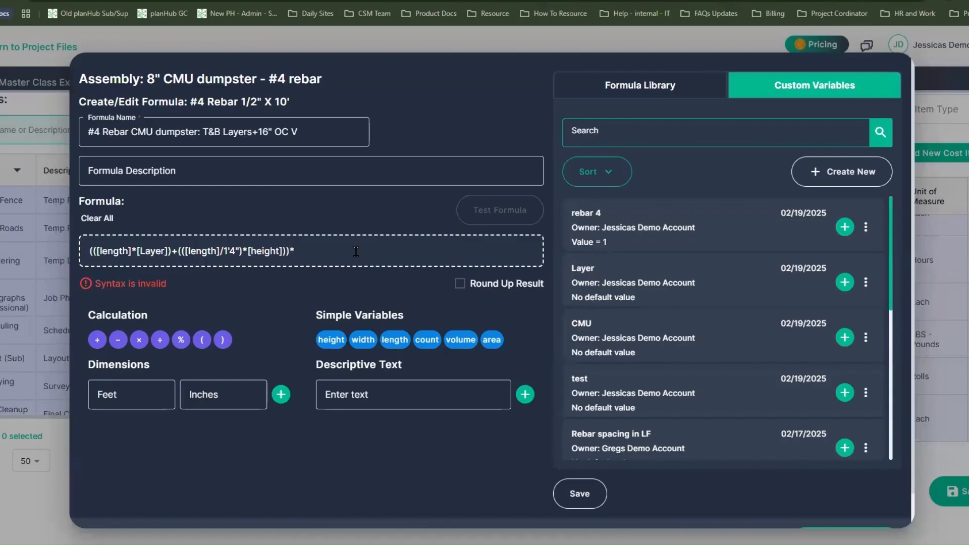
text((0.668)
text())
Test the rebar formula with length 10, Layer 2, and height 8
click(481, 215)
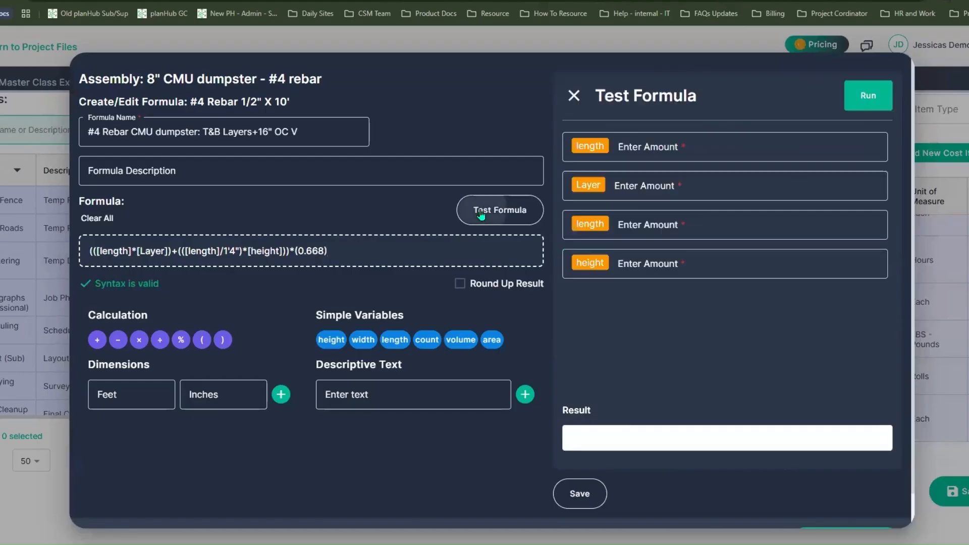
click(679, 146)
text(10)
key(Tab)
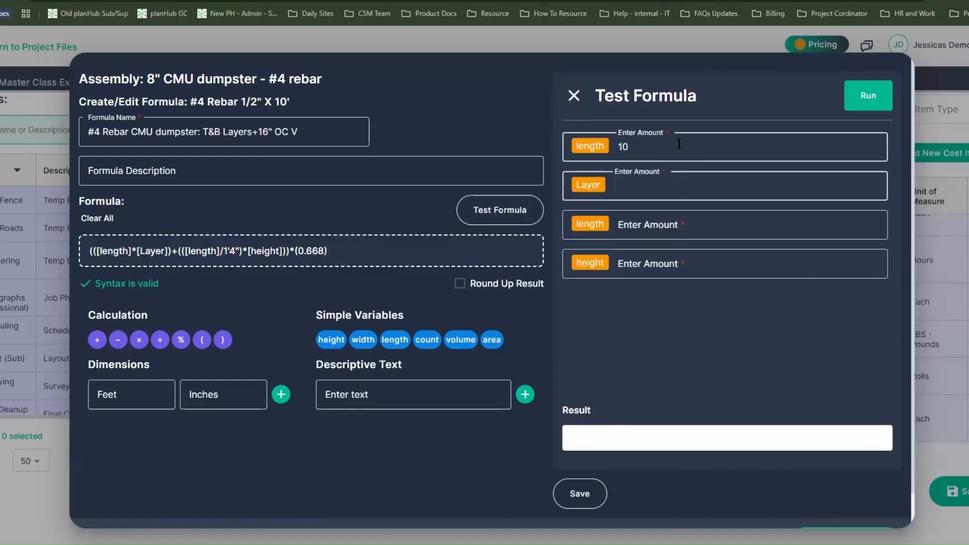
text(2)
key(Tab)
text(10)
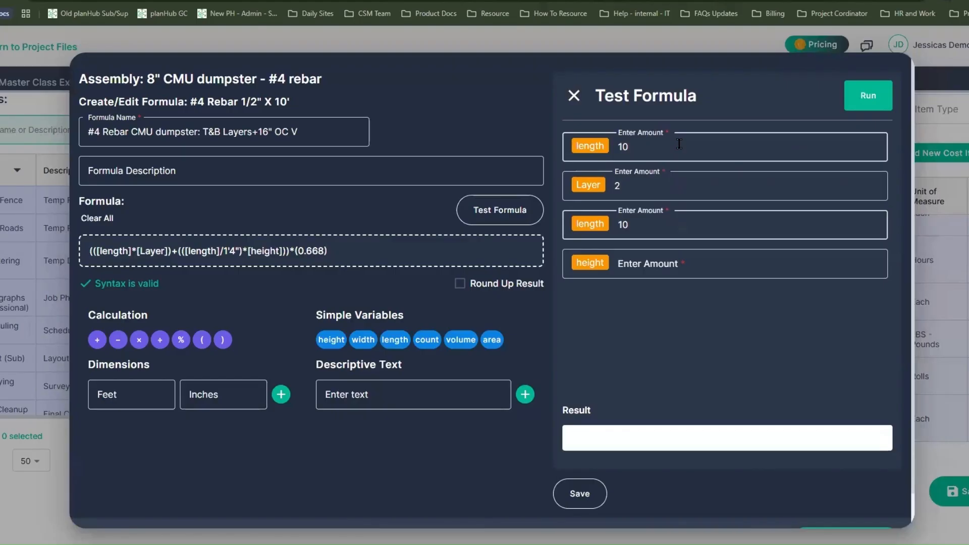
key(Tab)
text(8)
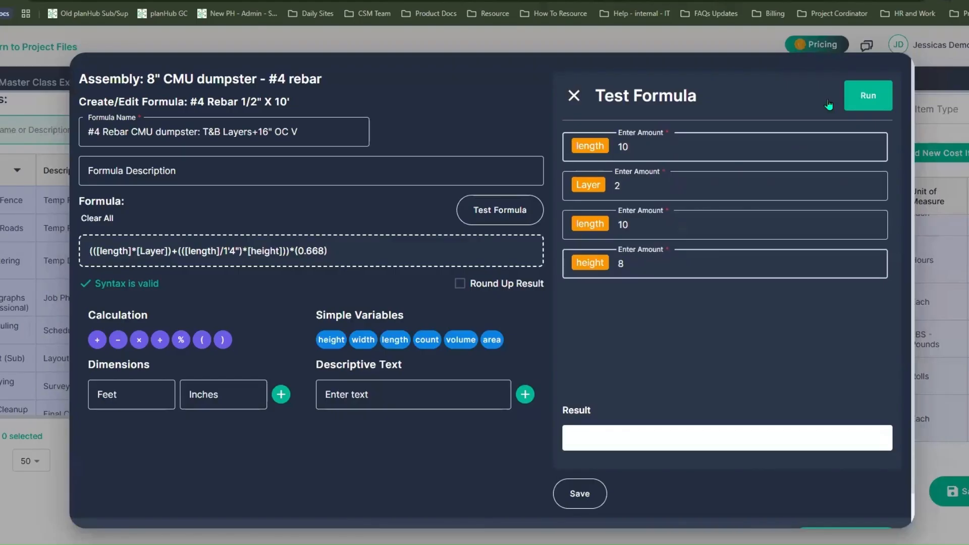
click(883, 99)
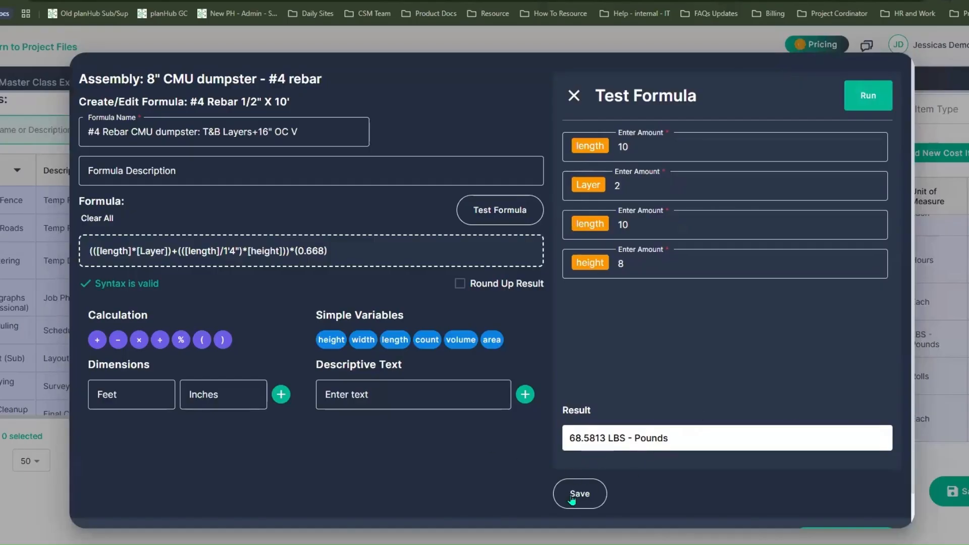
Apply the tested formula to the #4 rebar cost item
scroll(673, 485, down, 1)
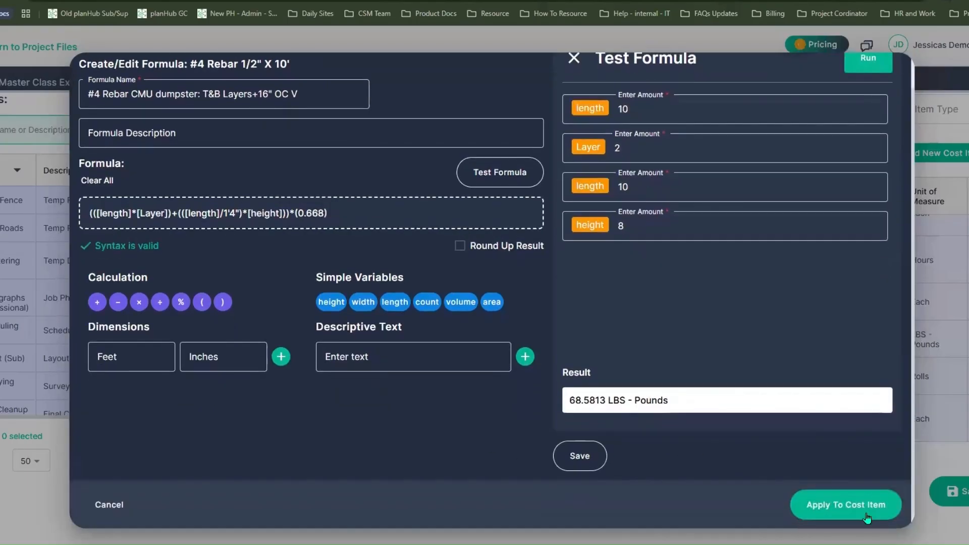
drag(595, 400, 569, 400)
click(606, 365)
click(851, 505)
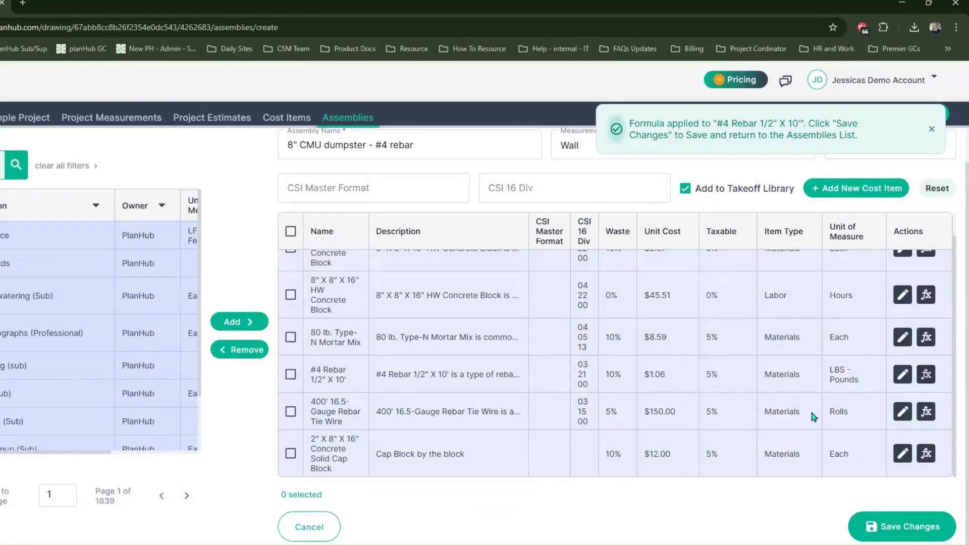
Start a formula named 6" Tie wire at overlap by the 400' roll for the 400' 16.5-Gauge Rebar Tie Wire and paste in the rebar formula
drag(832, 410, 849, 410)
drag(376, 411, 391, 412)
click(926, 411)
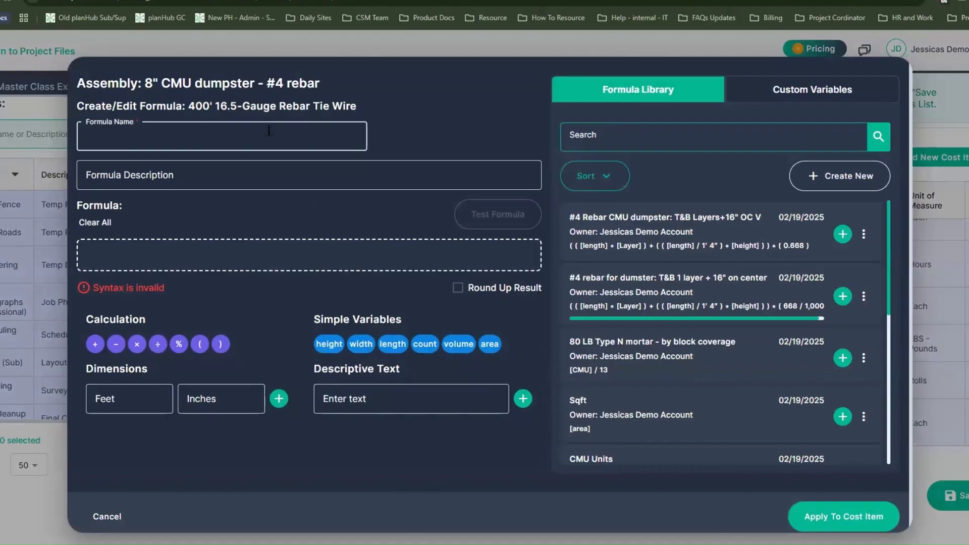
text(Tie Wire - 6" per overlap)
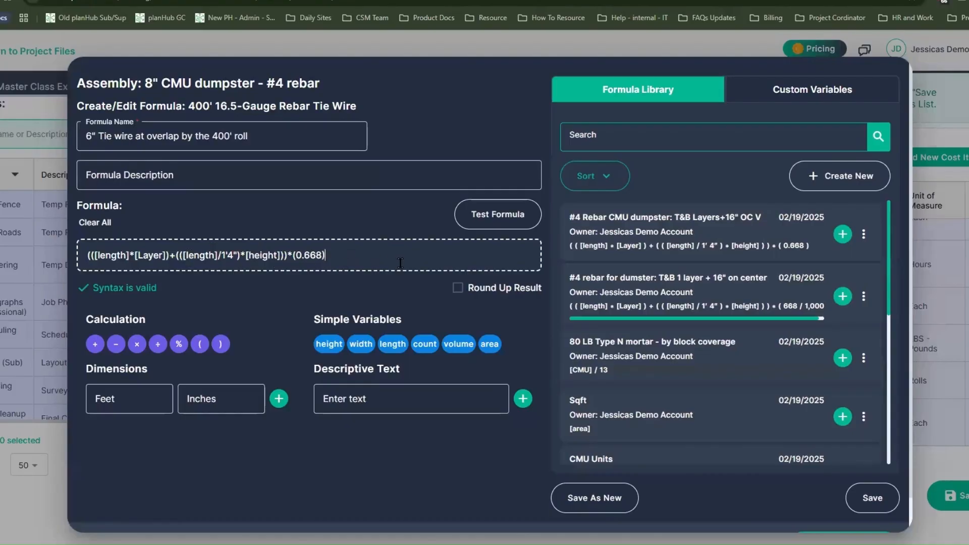
Remove the (0.668) multiplier and the [height] multiplier from the pasted tie wire formula
key(BackSpace)
key(BackSpace)
key(BackSpace)
key(BackSpace)
key(BackSpace)
key(BackSpace)
key(BackSpace)
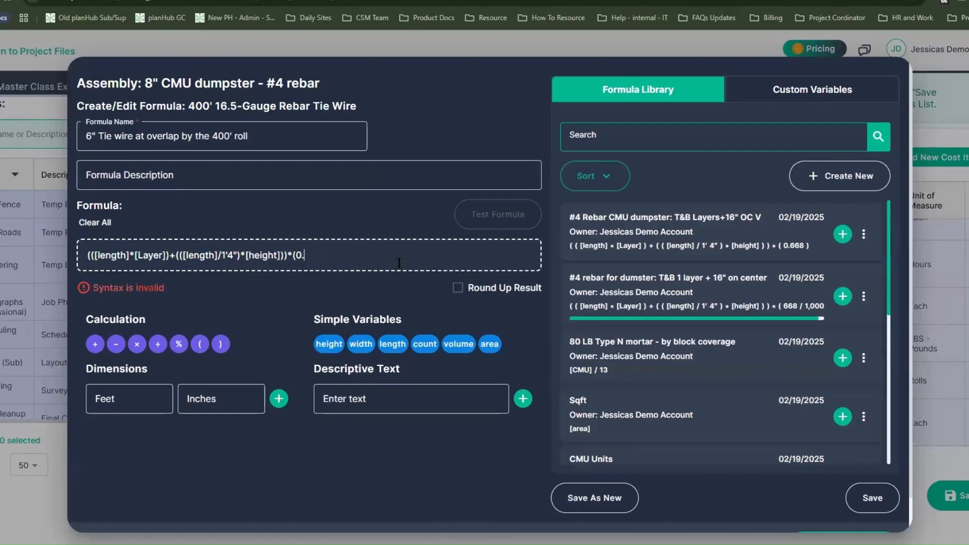
key(BackSpace)
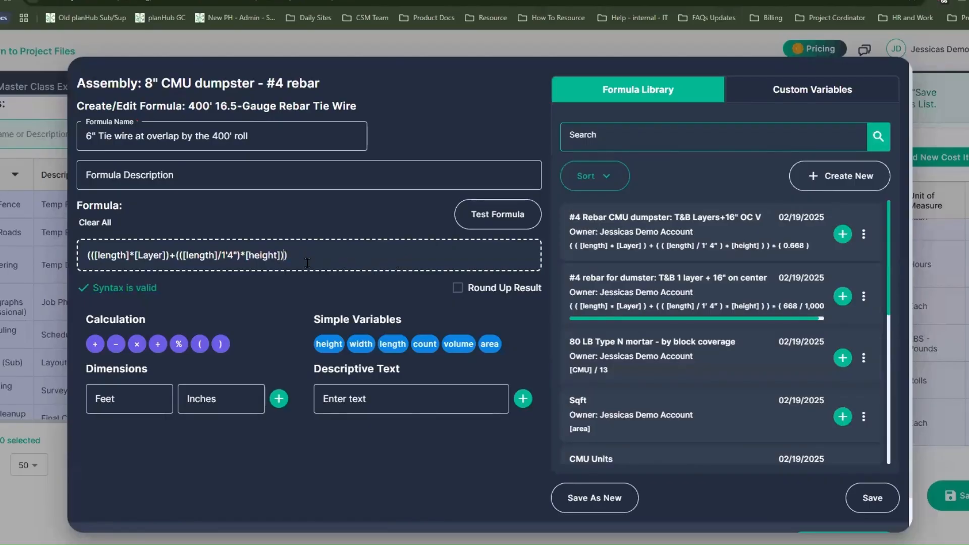
key(BackSpace)
key(BackSpace)
key(BackSpace)
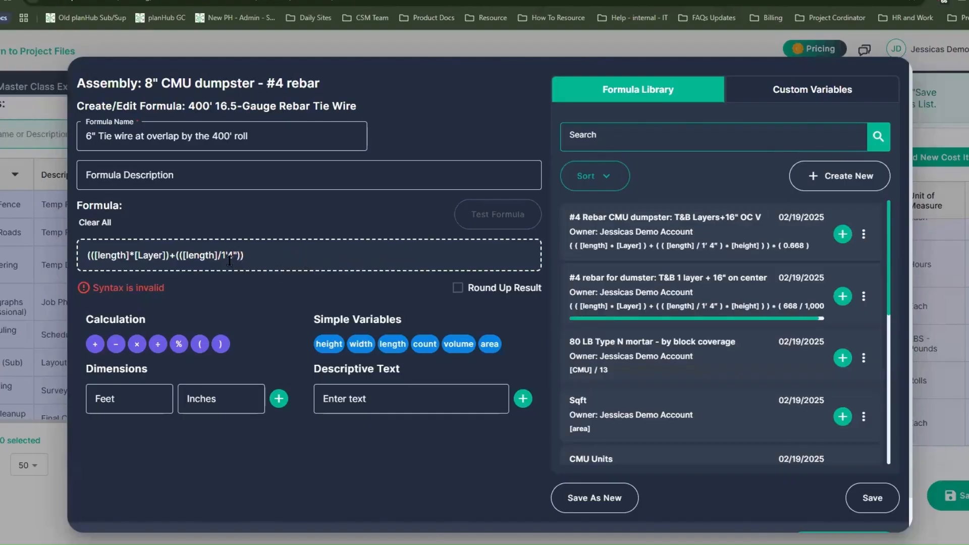
Delete the leading [length]*[Layer] term and rework the tie wire formula to read (([length]/1'4")*[Layer])
click(177, 254)
key(BackSpace)
key(BackSpace)
key(BackSpace)
key(BackSpace)
key(BackSpace)
key(BackSpace)
key(BackSpace)
key(BackSpace)
key(BackSpace)
key(BackSpace)
key(BackSpace)
key(BackSpace)
key(BackSpace)
key(BackSpace)
key(BackSpace)
key(BackSpace)
key(BackSpace)
key(BackSpace)
key(BackSpace)
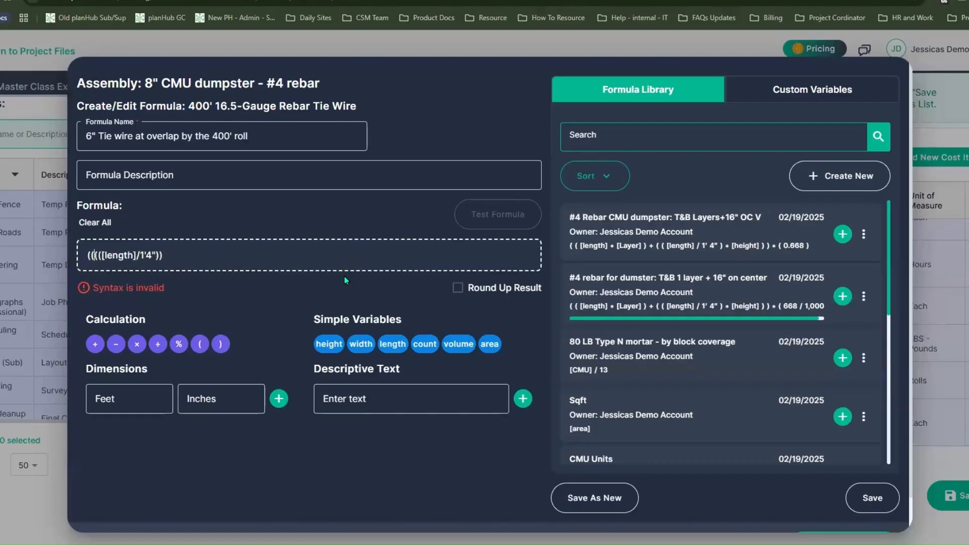
key(BackSpace)
key(BackSpace)
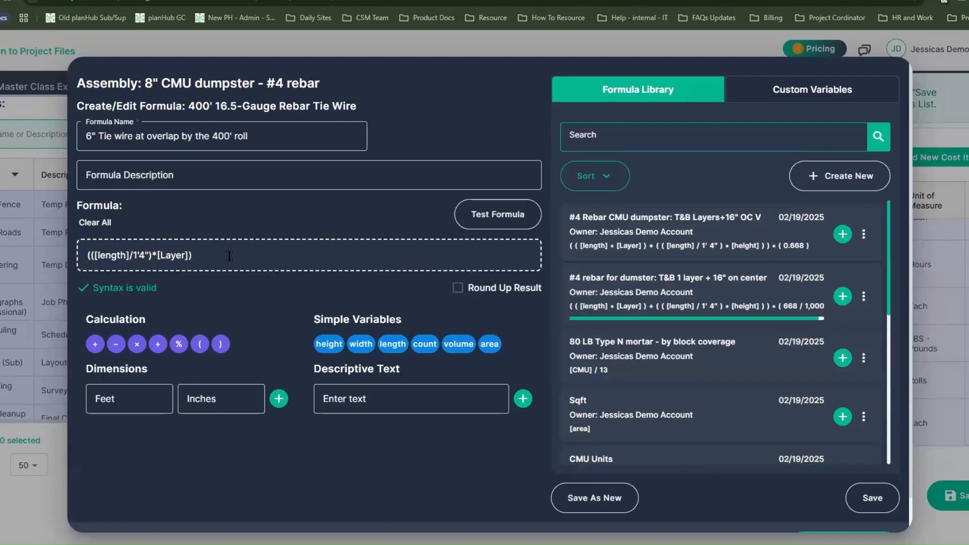
Multiply the tie wire expression by a 6" dimension
text(*)
click(215, 398)
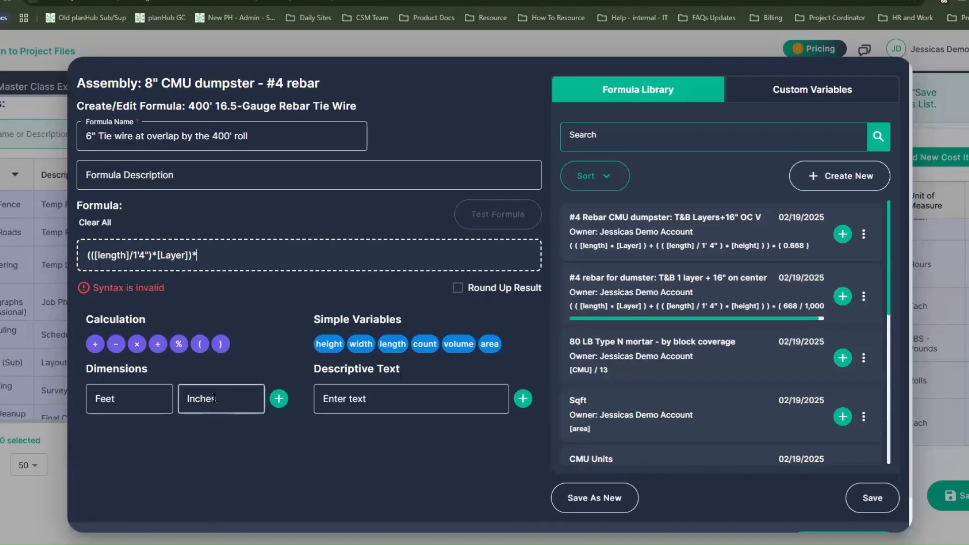
text(6)
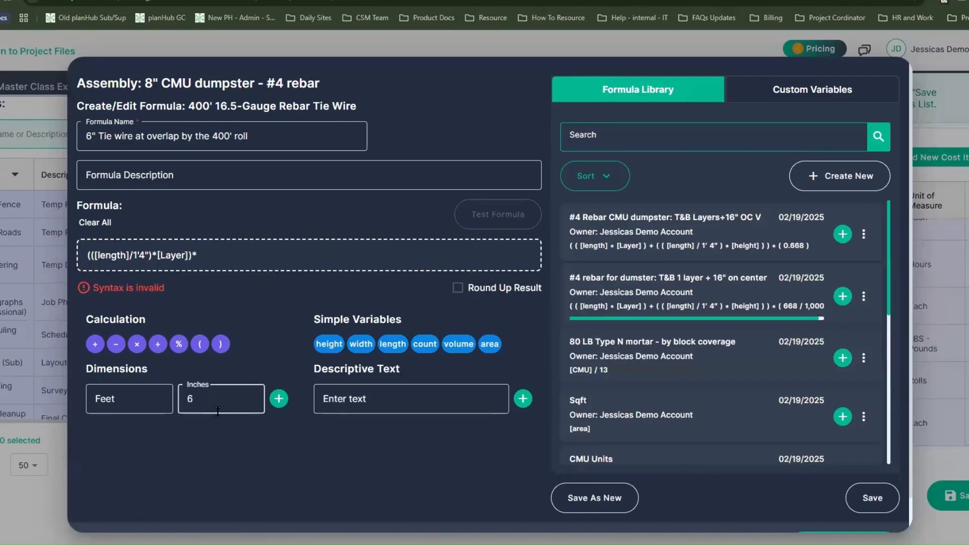
click(279, 399)
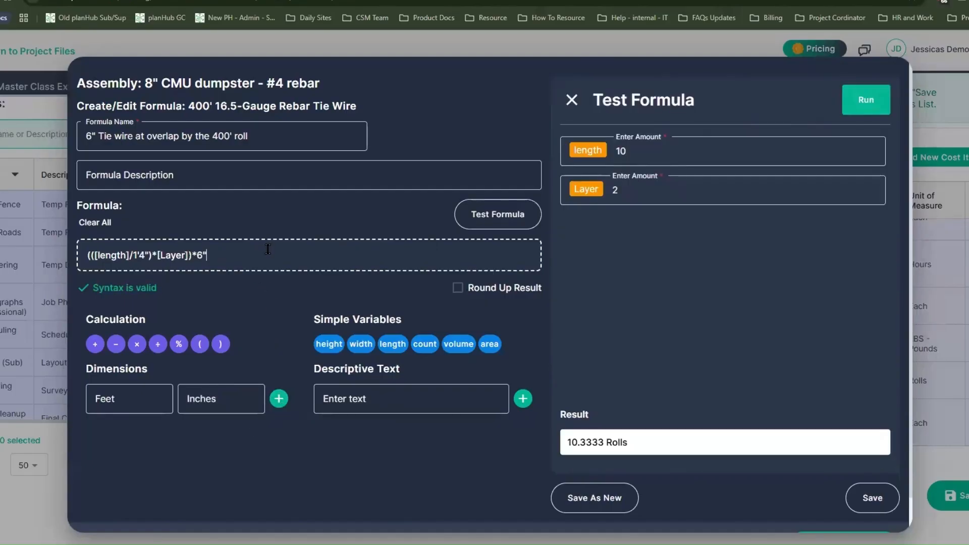
Enclose the tie wire expression in parentheses and divide it by 400, giving ((([length]/1'4")*[Layer])*6")/400
text())
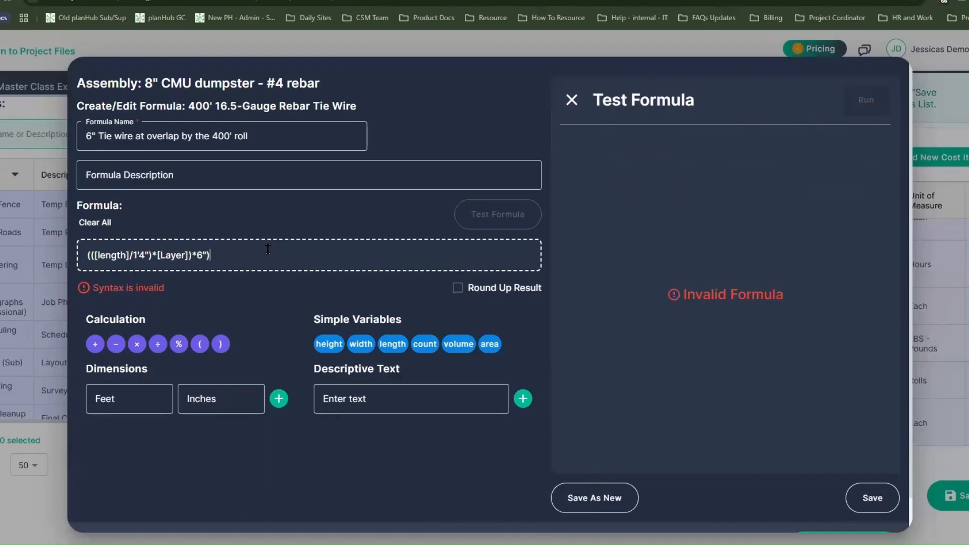
text(/400)
click(211, 267)
text(()
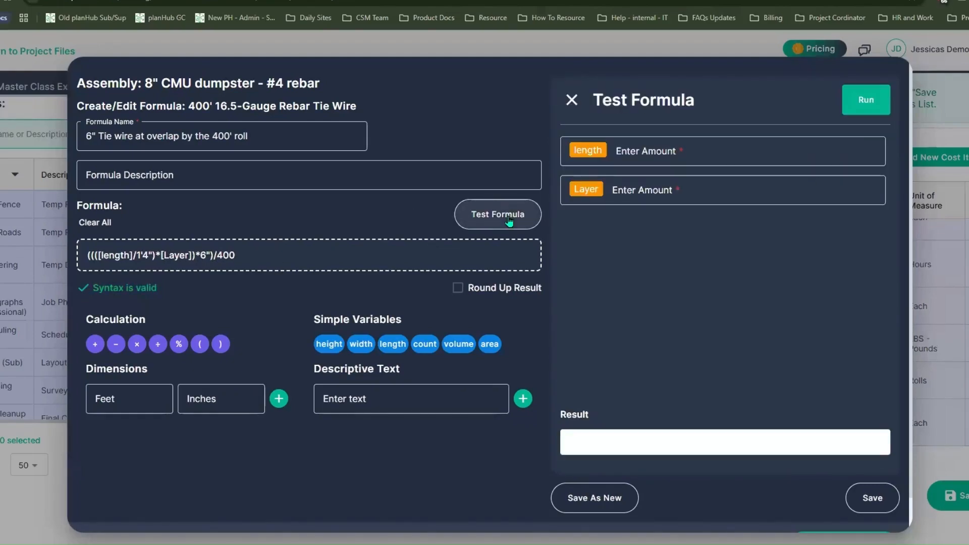
Test the tie wire formula with length 10 and Layer 2
click(685, 143)
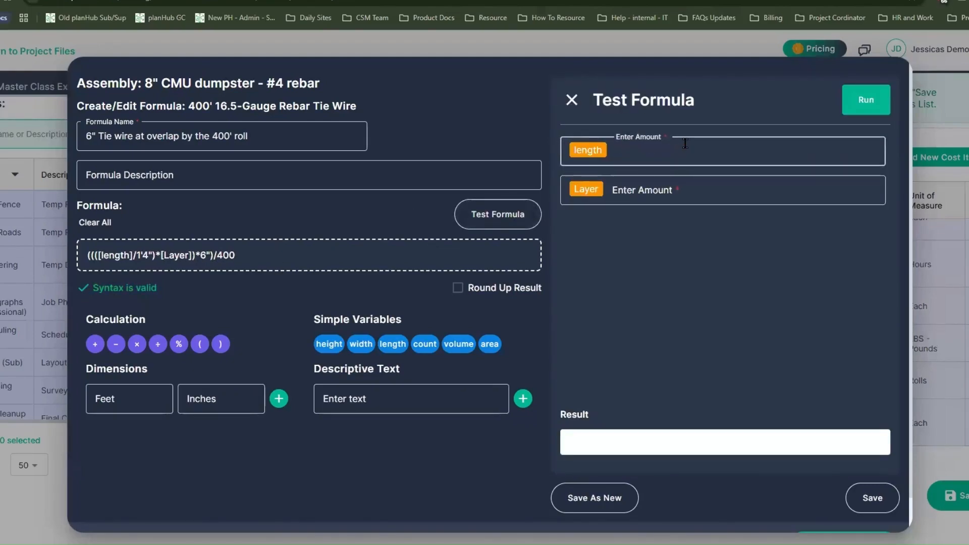
text(10)
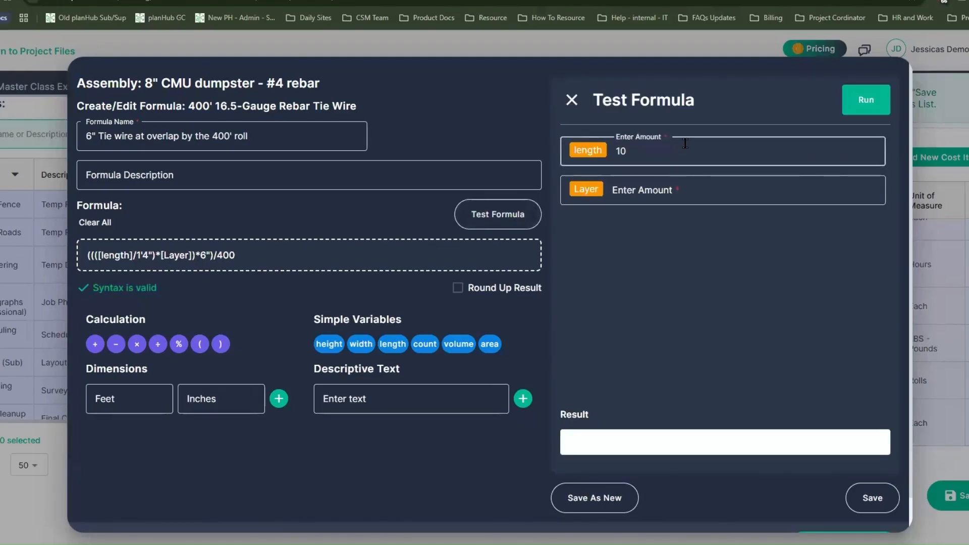
click(692, 196)
text(2)
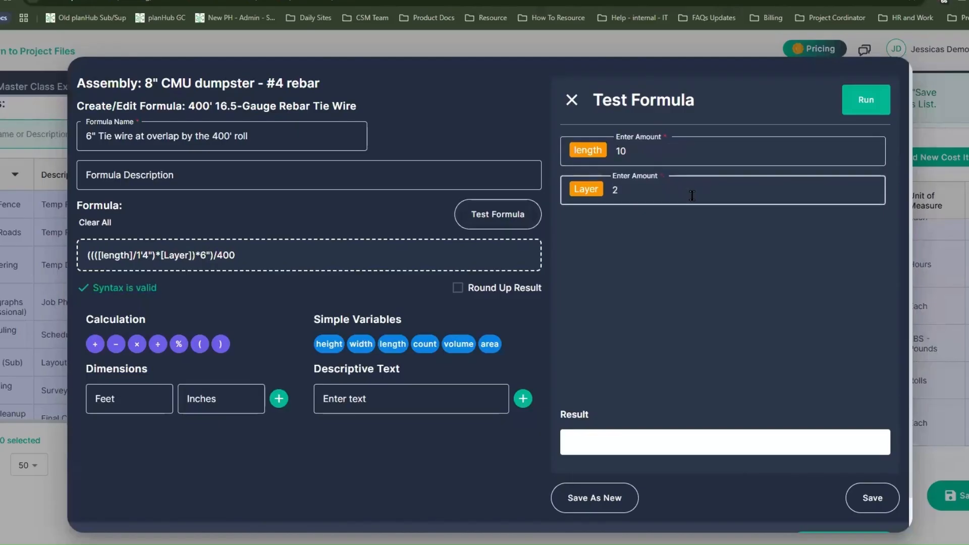
key(Return)
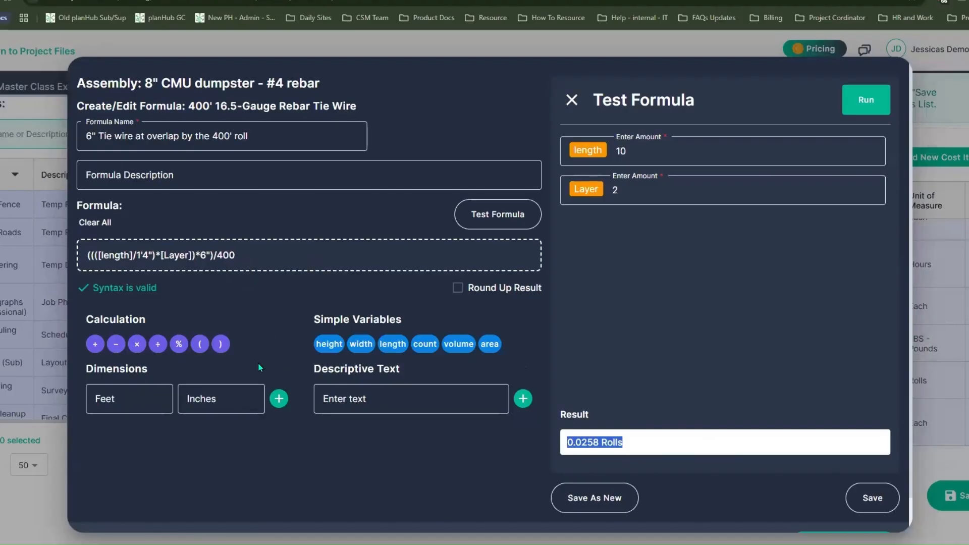
Save the tie wire formula as new and apply it to the rebar tie wire cost item
click(605, 506)
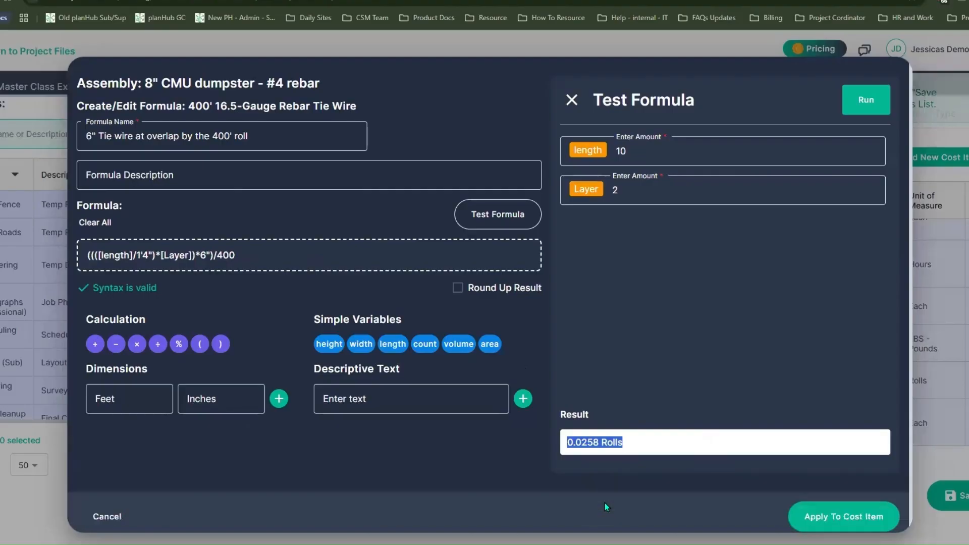
click(862, 523)
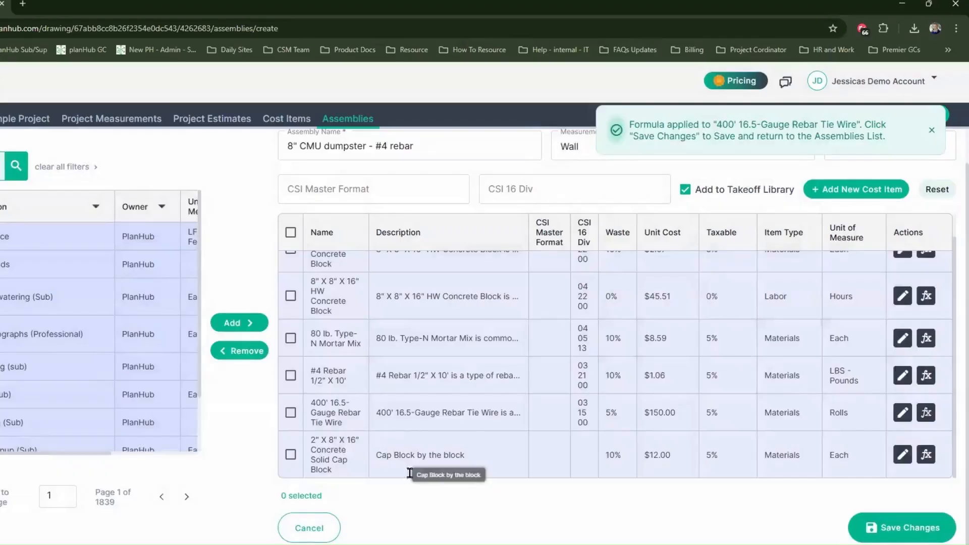
Start a formula for the 2" X 8" X 16" Concrete Solid Cap Block and name it Cap Bock 16"
click(927, 454)
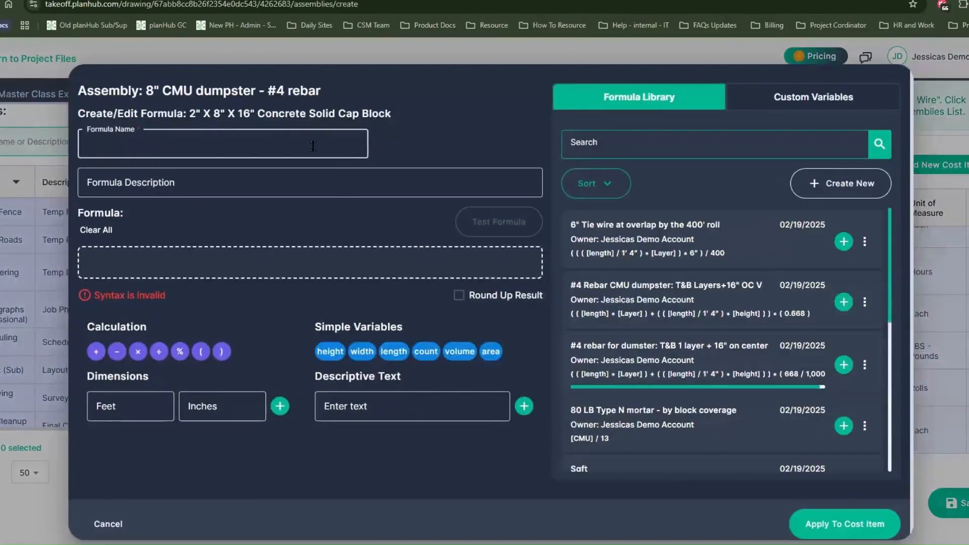
double_click(248, 111)
click(351, 262)
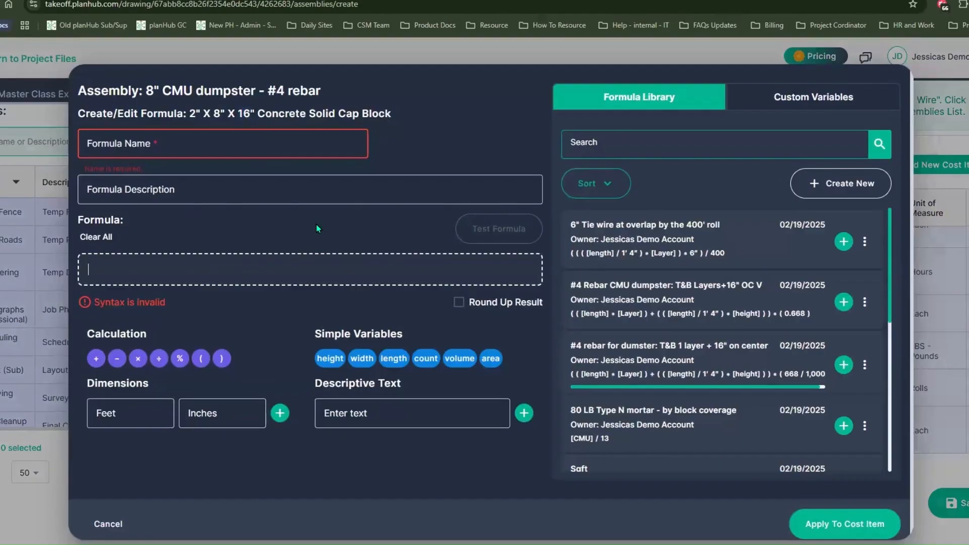
click(282, 145)
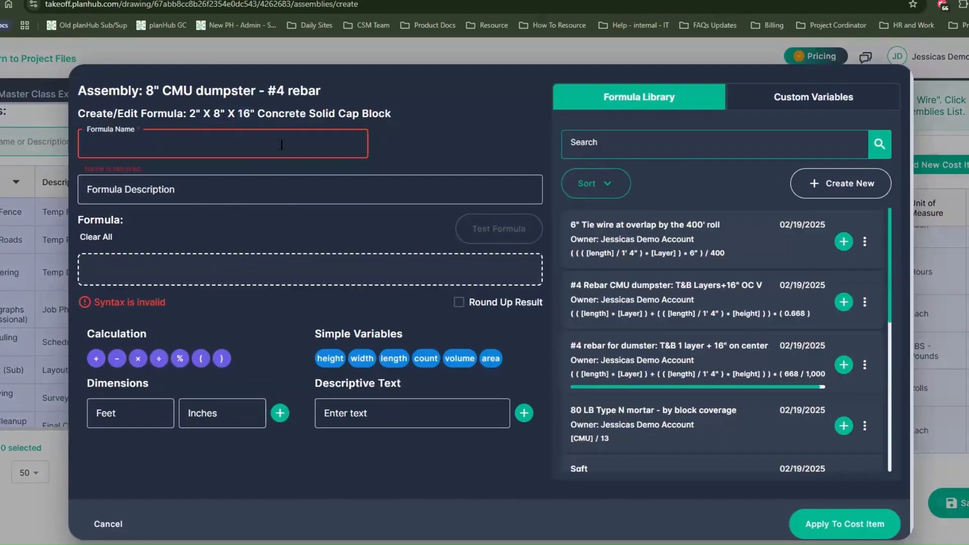
text(Cap Bock 16")
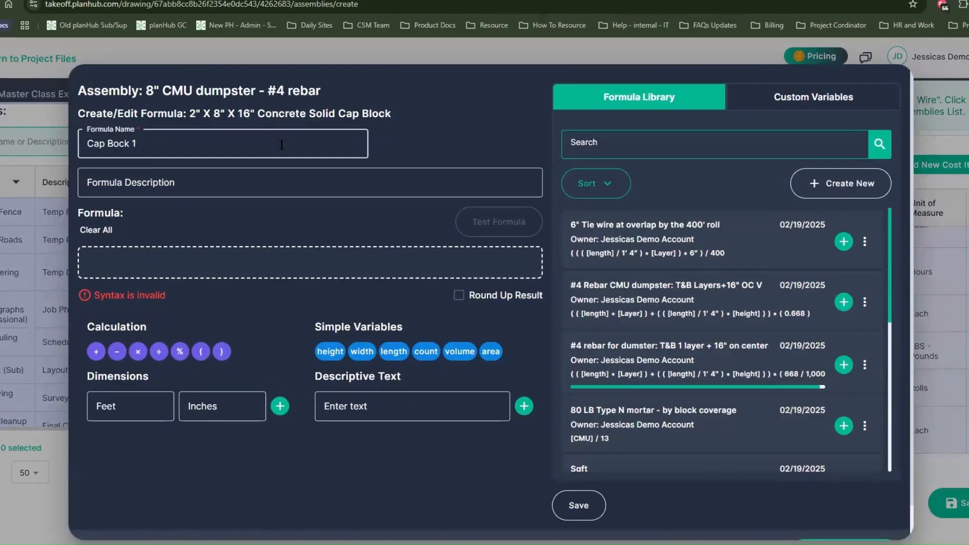
Build the cap block formula as [length]/1'4"
click(261, 260)
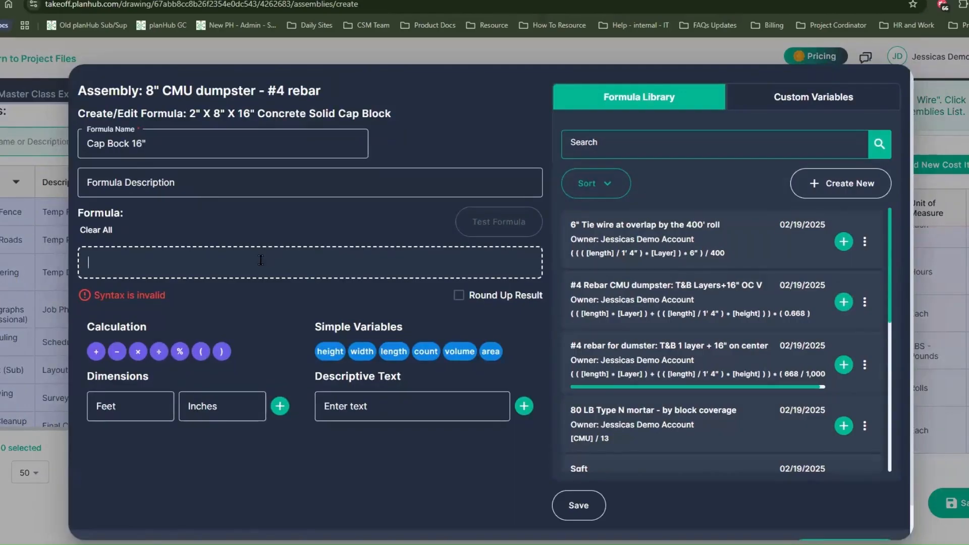
click(396, 353)
text(/)
click(138, 401)
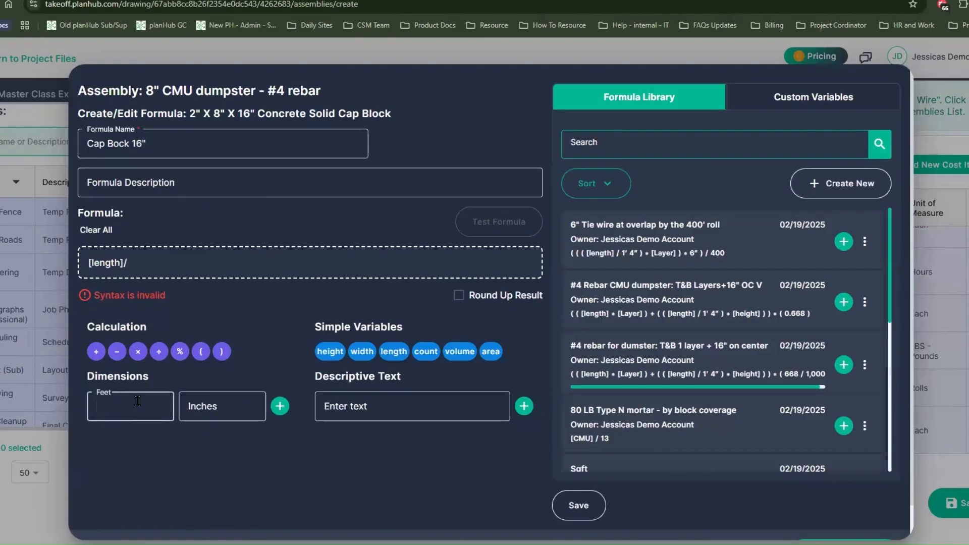
text(1)
key(Tab)
text(4)
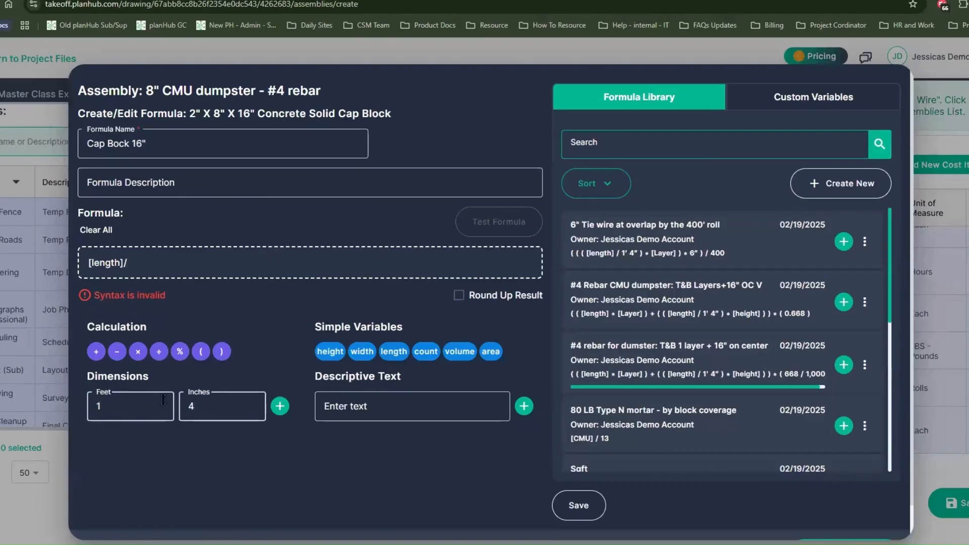
click(280, 406)
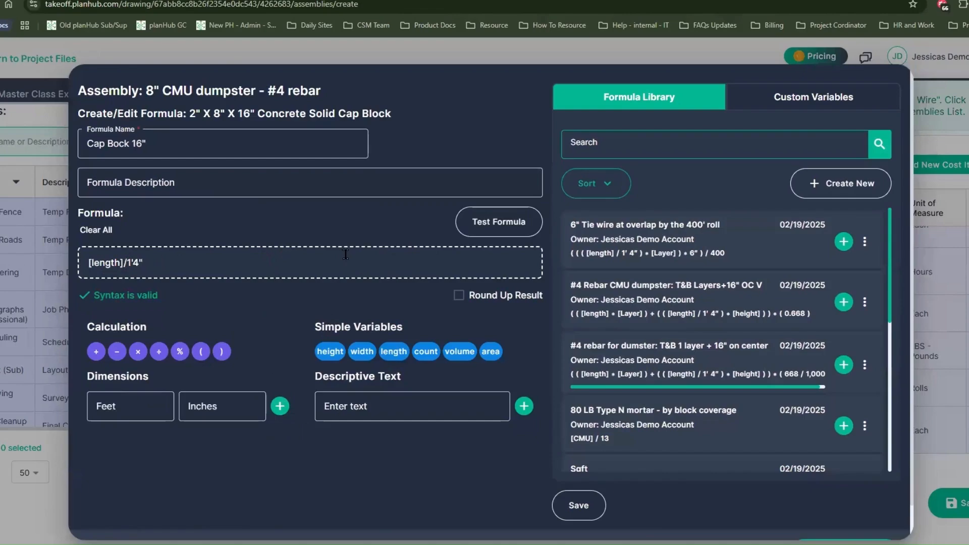
Save the cap block formula and apply it to its cost item, then save the assembly's changes
click(588, 514)
click(831, 527)
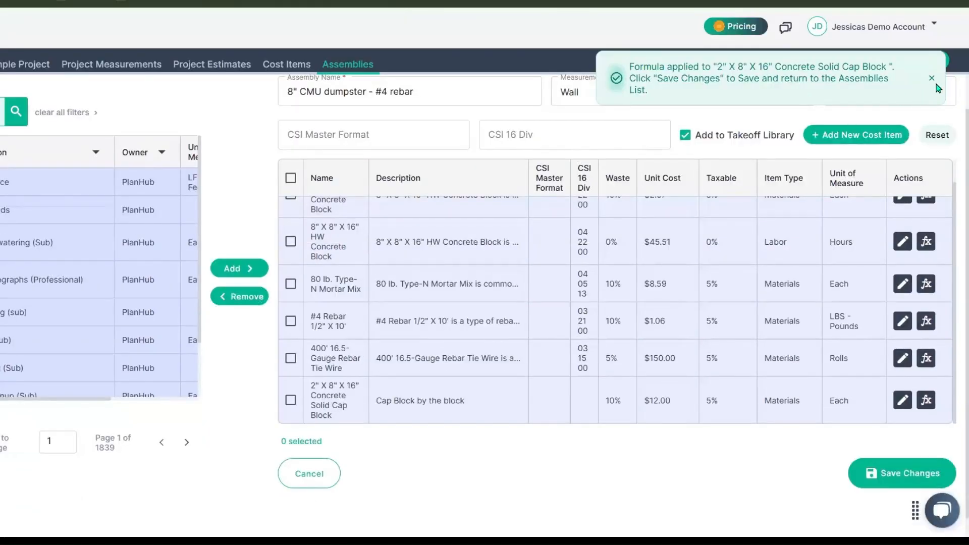
click(932, 79)
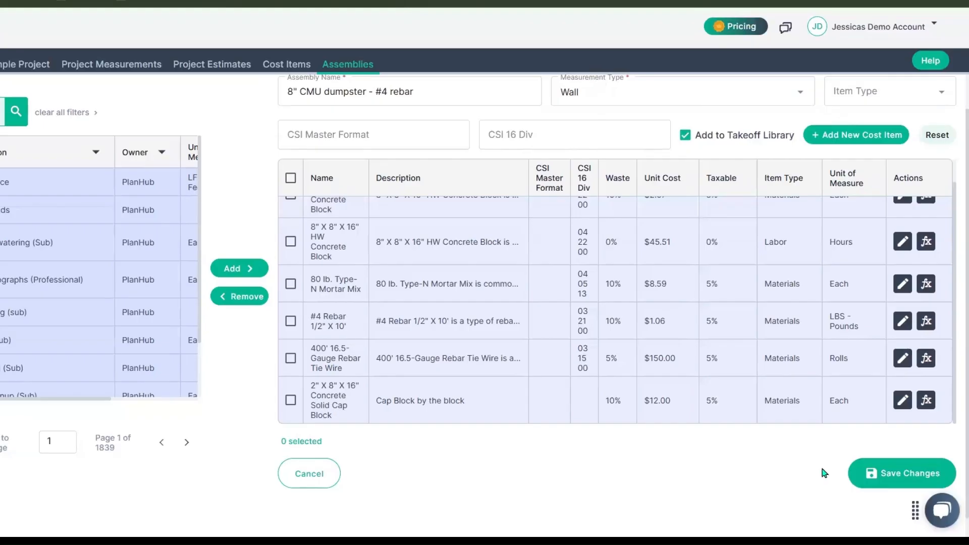
click(889, 491)
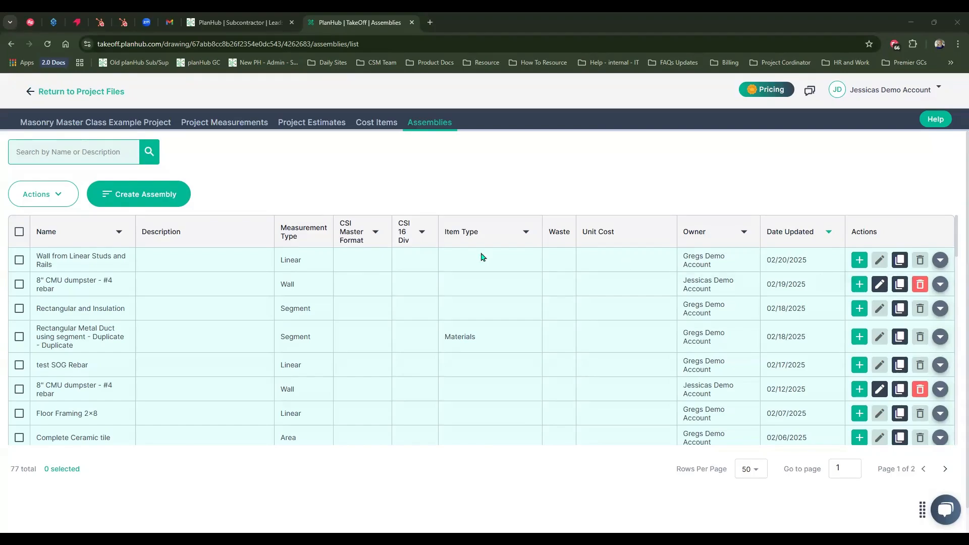
Expand the newly saved 8" CMU dumpster - #4 rebar assembly and review its cost items, waste, and unit costs
click(942, 285)
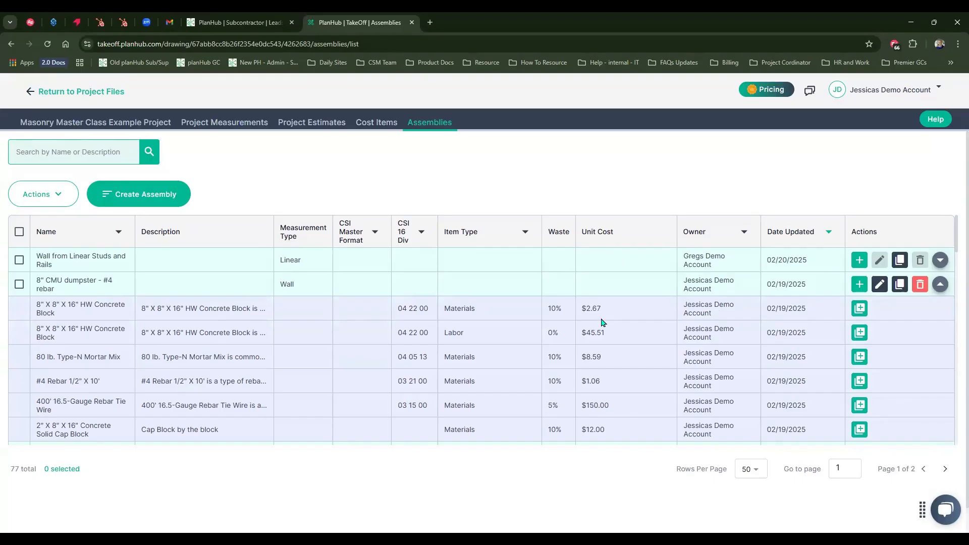
scroll(602, 322, down, 1)
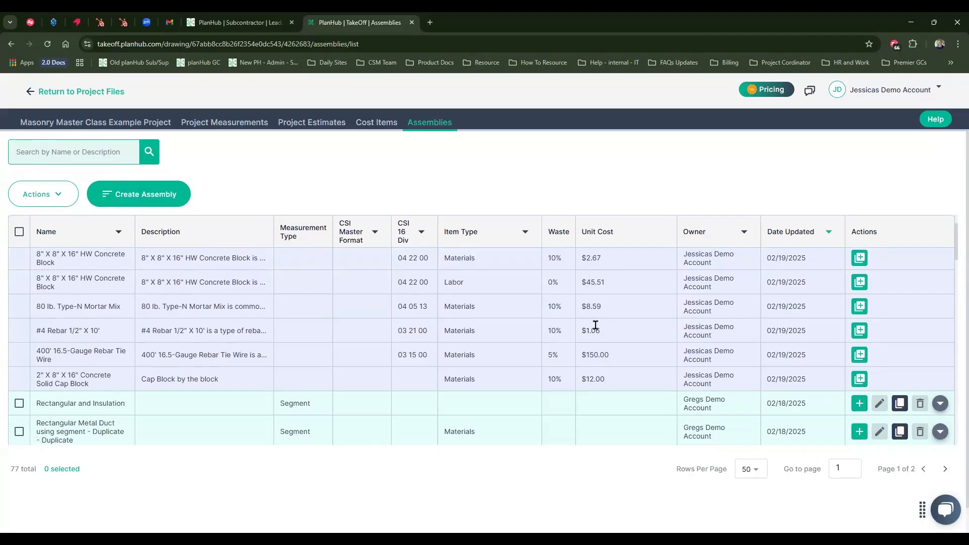
click(859, 381)
key(ctrl)
key(ctrl)
Return to the project drawings, show the measurements list, and expand the 8" exterior wall measurement down to its dimensions
click(138, 124)
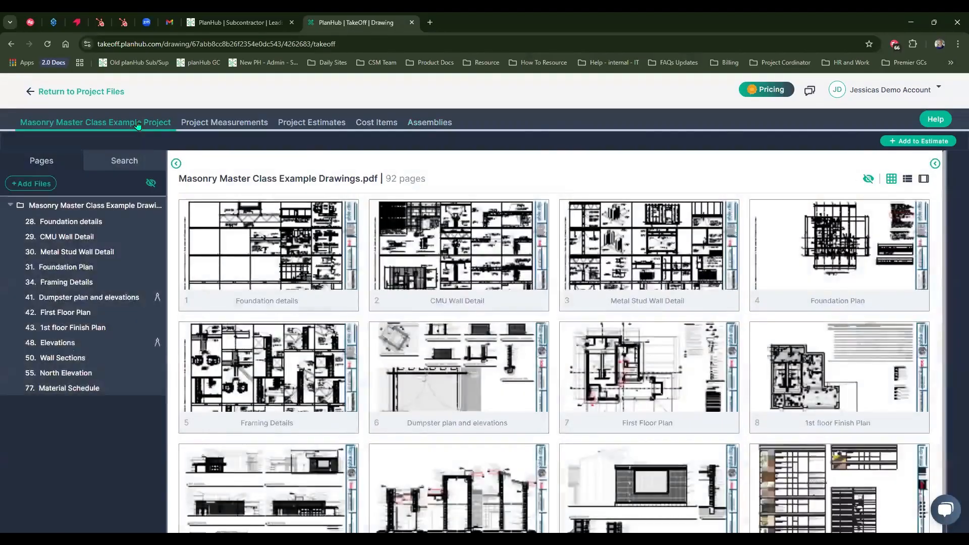
click(175, 163)
click(934, 163)
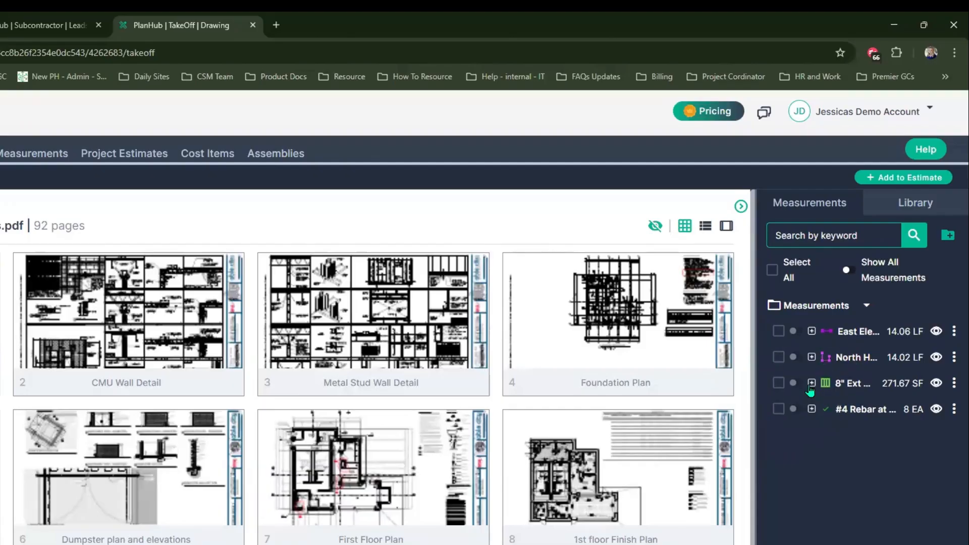
click(811, 383)
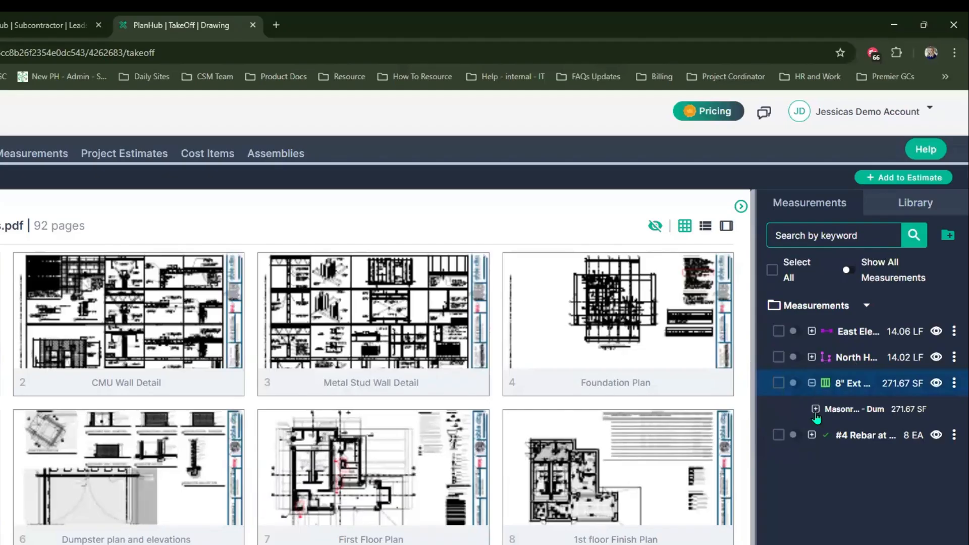
click(815, 409)
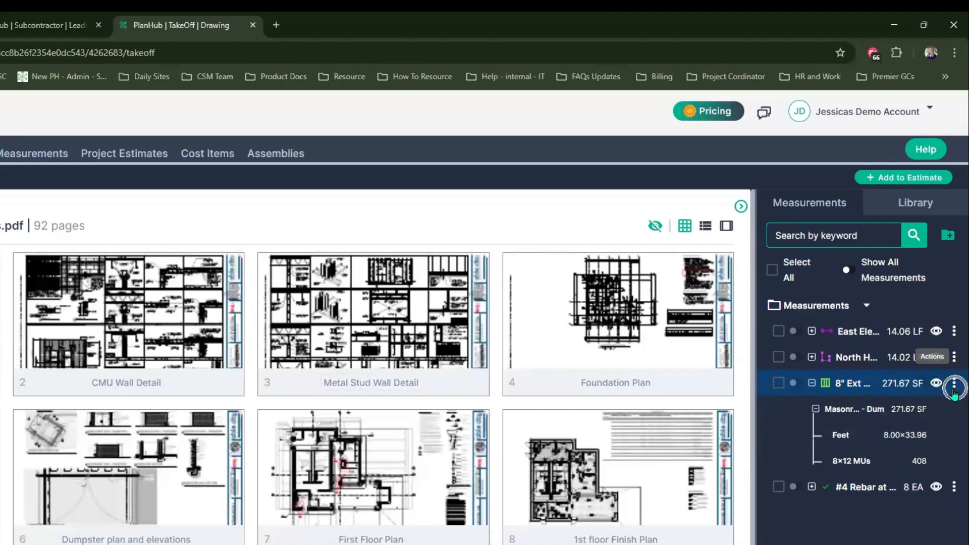
Send the 8" Ext CMU Dumpster Wall - 8' height measurement to the 8" CMU dumpster - #4 rebar assembly
right_click(900, 391)
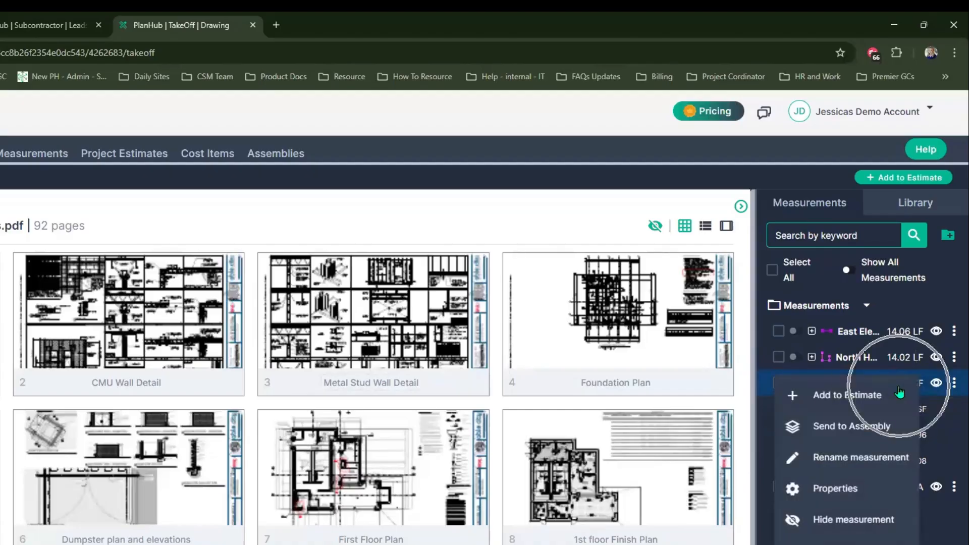
click(832, 437)
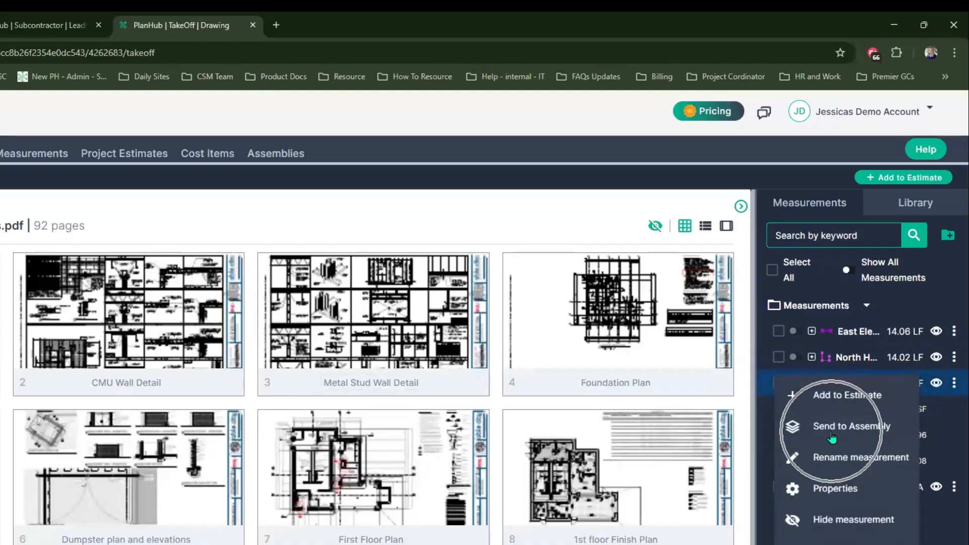
click(832, 437)
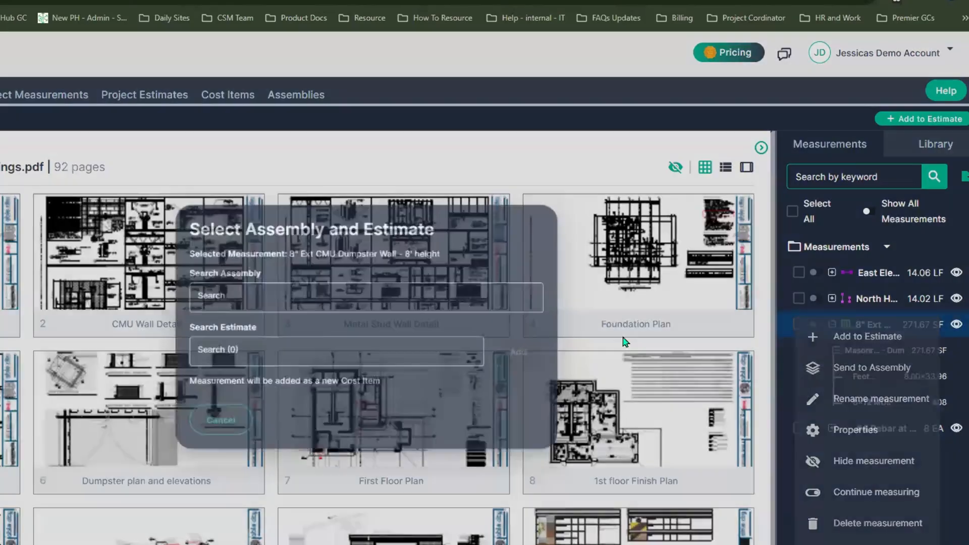
click(222, 303)
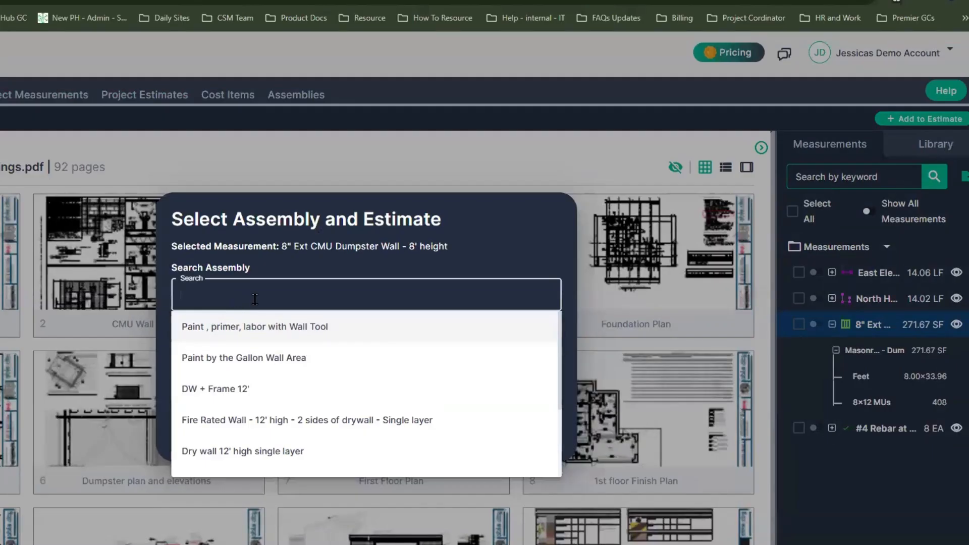
scroll(253, 348, down, 2)
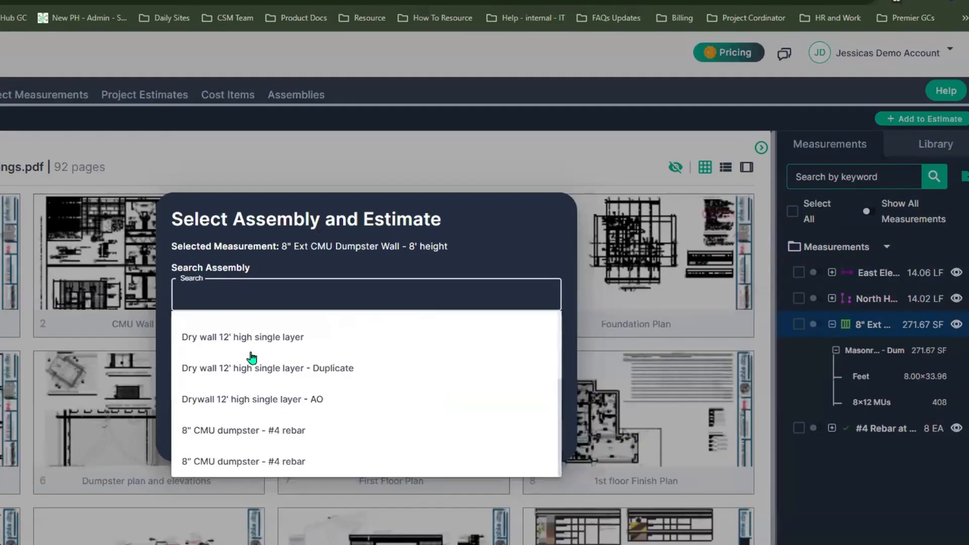
click(272, 463)
click(273, 464)
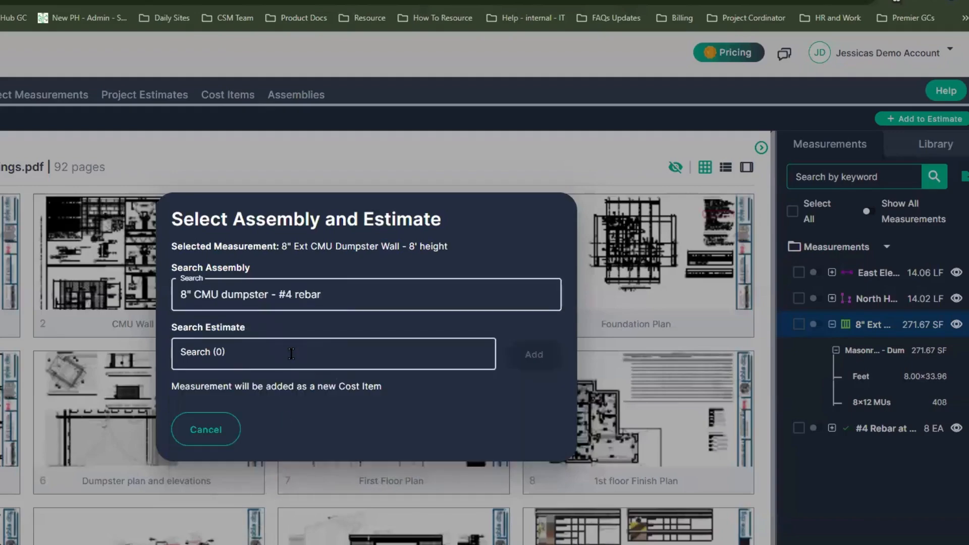
Choose to create a new estimate for the selected assembly and add it
click(291, 354)
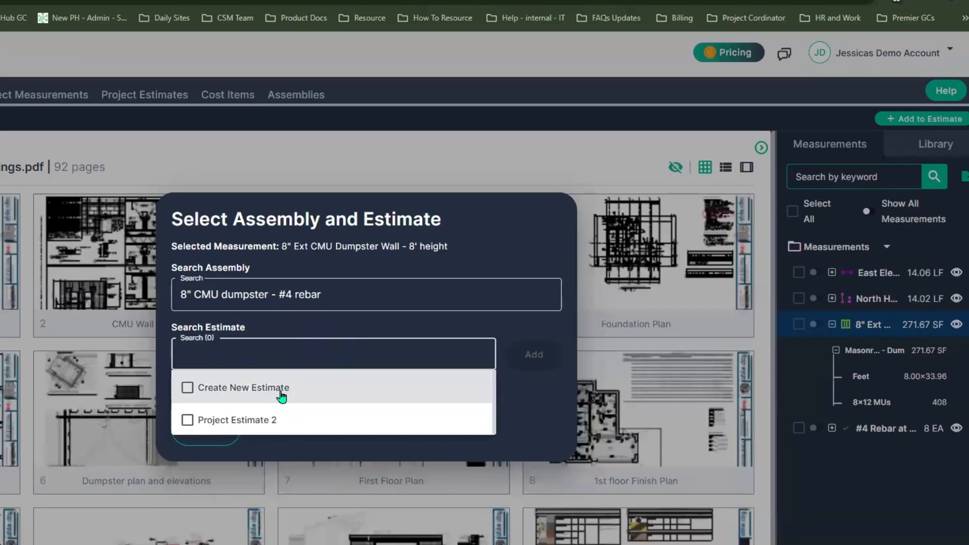
click(280, 391)
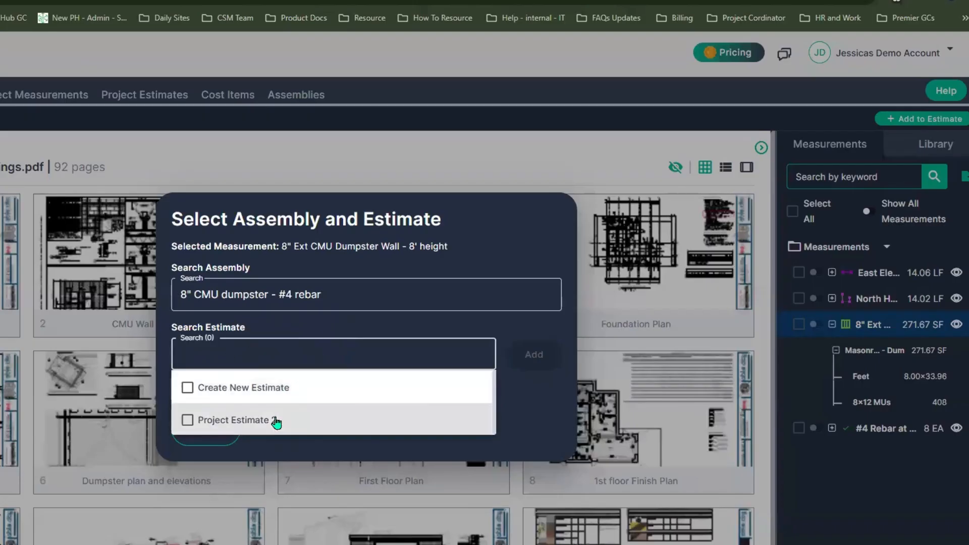
click(276, 422)
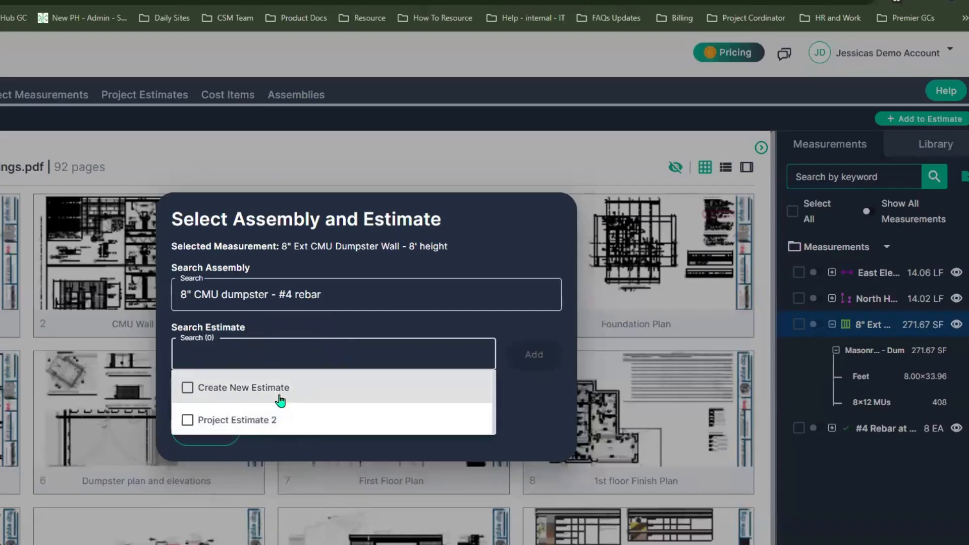
click(281, 399)
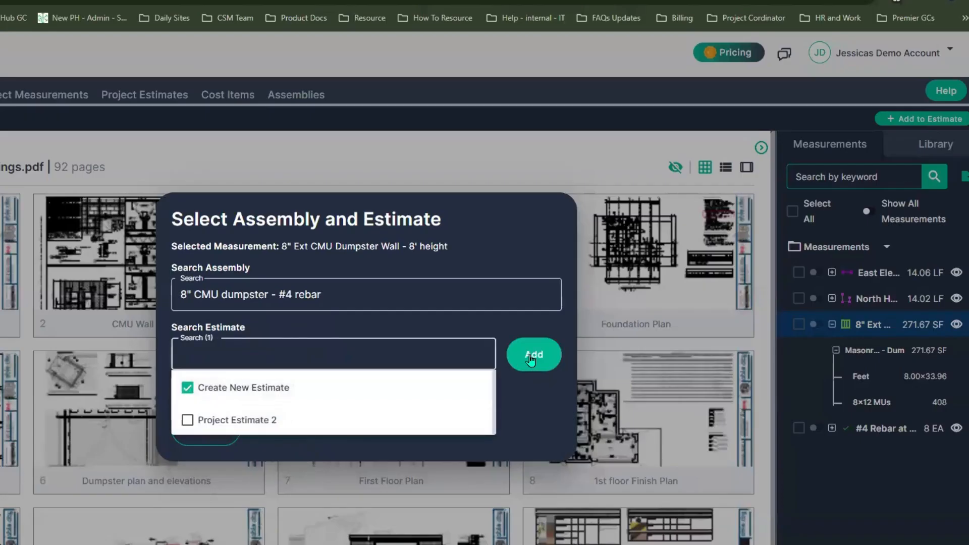
click(531, 355)
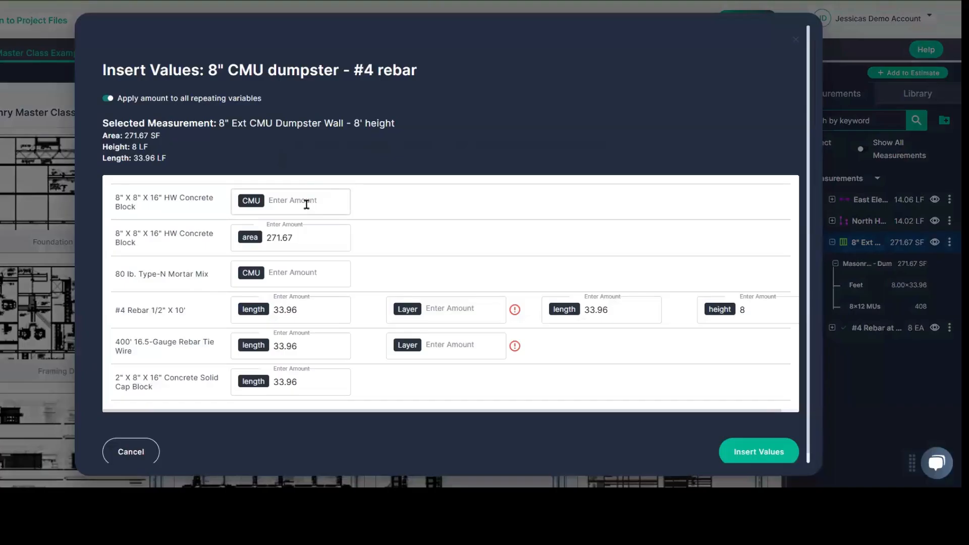
Set the CMU amount to 408 for the concrete block and mortar mix, using the repeating-variable option
click(305, 204)
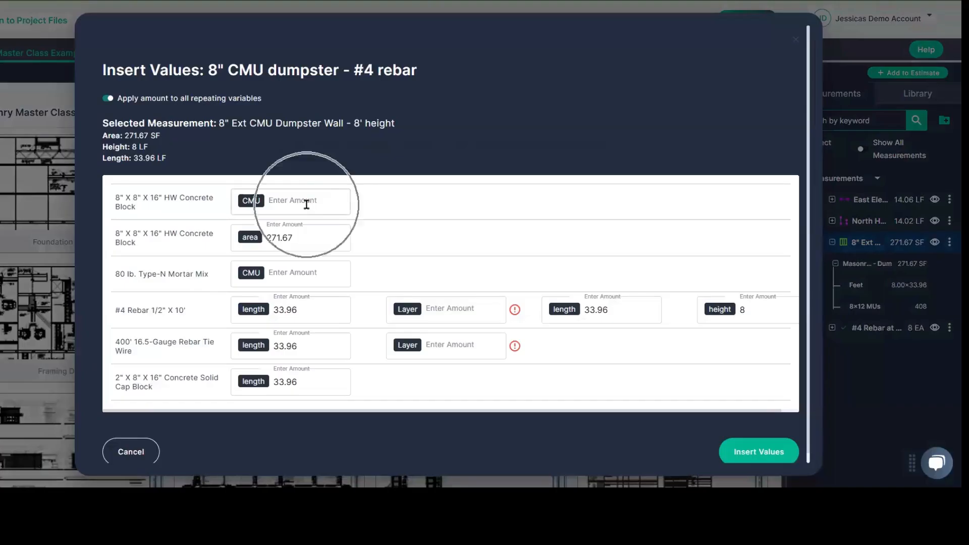
click(314, 245)
click(314, 268)
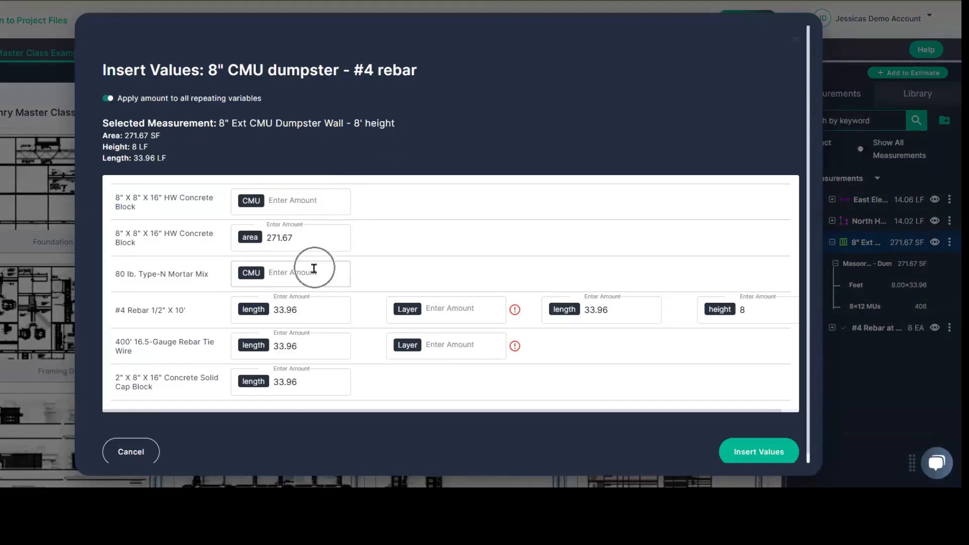
click(447, 347)
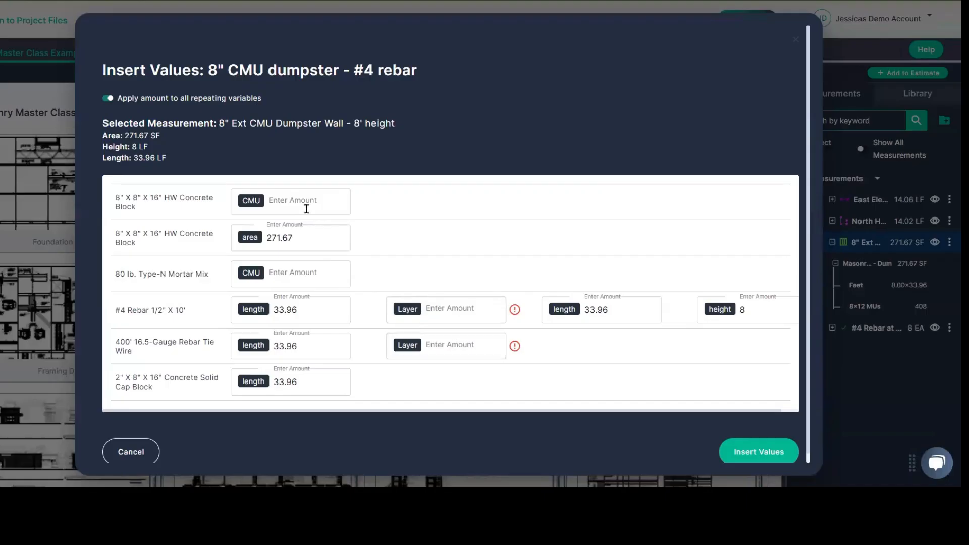
click(259, 202)
click(260, 273)
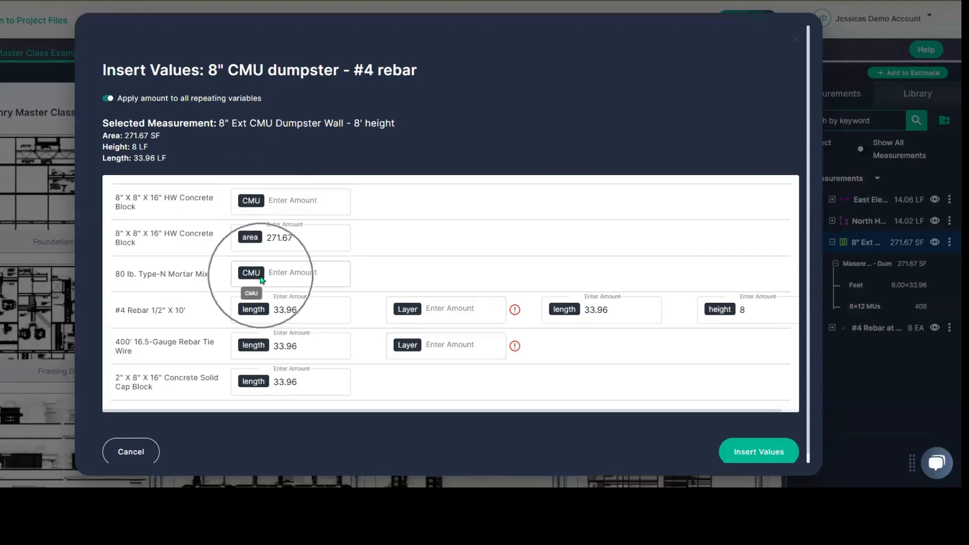
click(407, 309)
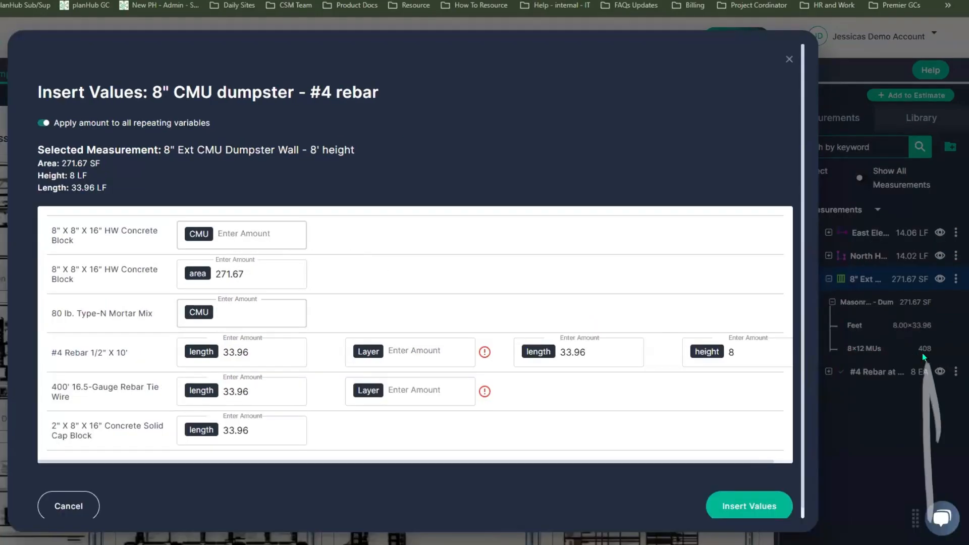
click(257, 315)
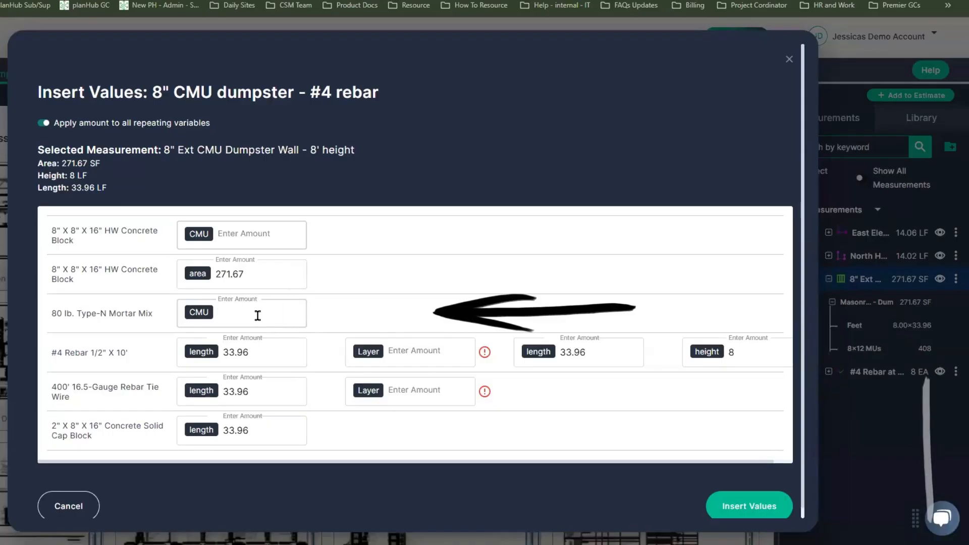
text(408)
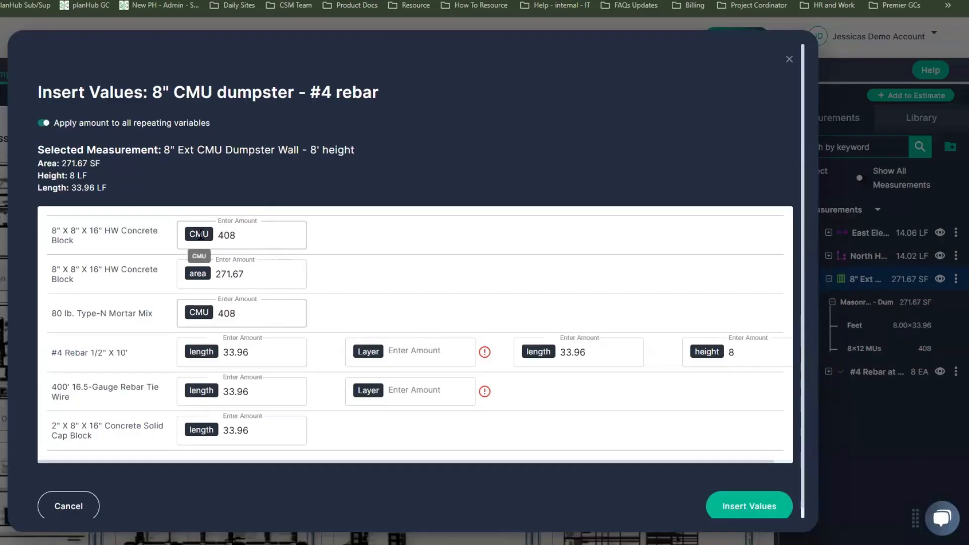
Try a separate concrete block CMU amount of 409 with repeating variables off, and restore the option and the 408 amount
click(46, 126)
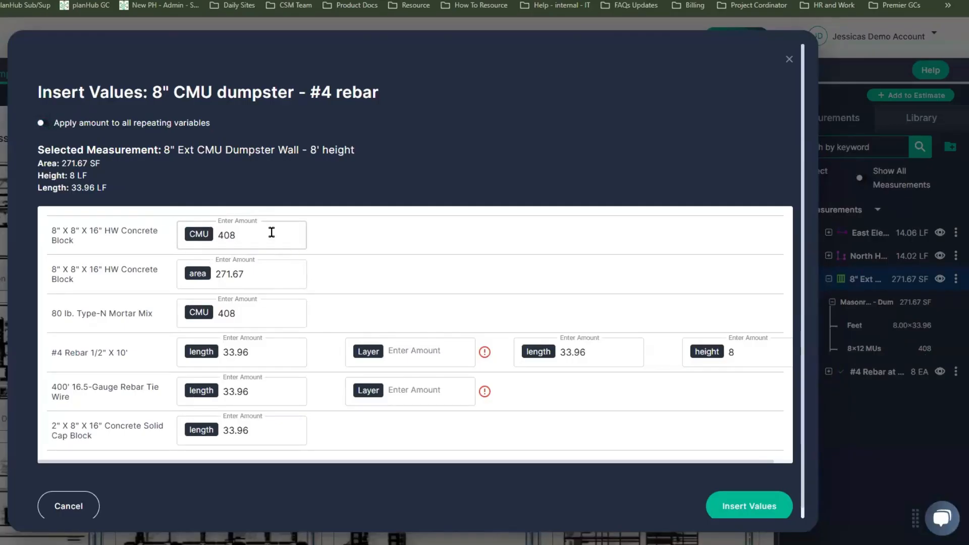
text(9)
click(242, 317)
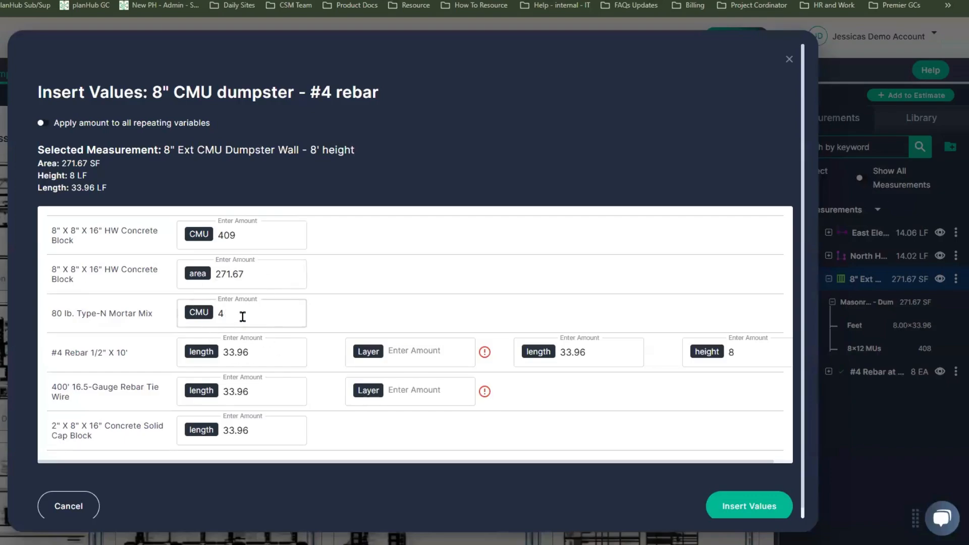
click(45, 123)
click(258, 232)
key(BackSpace)
text(8)
click(256, 232)
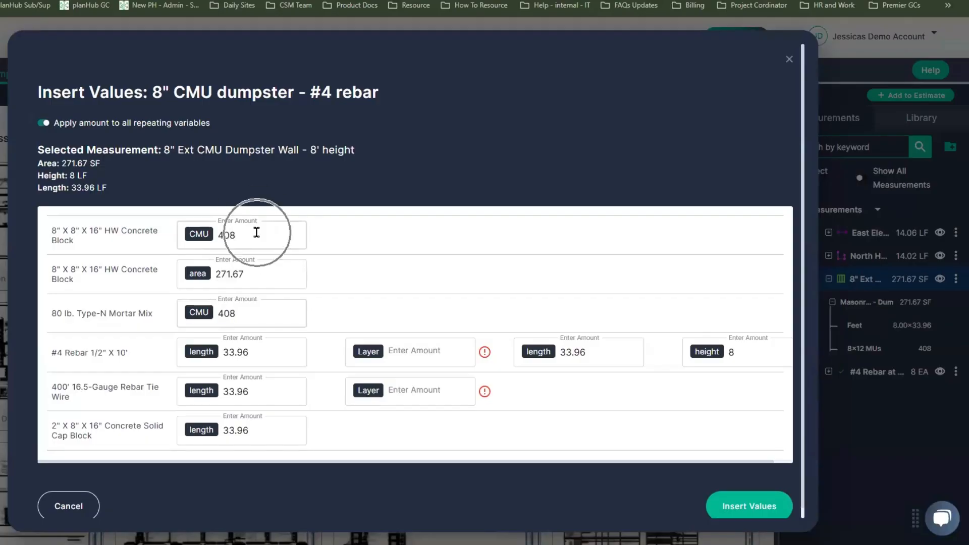
Set the Layer amount to 2 for the #4 rebar and rebar tie wire, and insert the values into the estimate
click(414, 353)
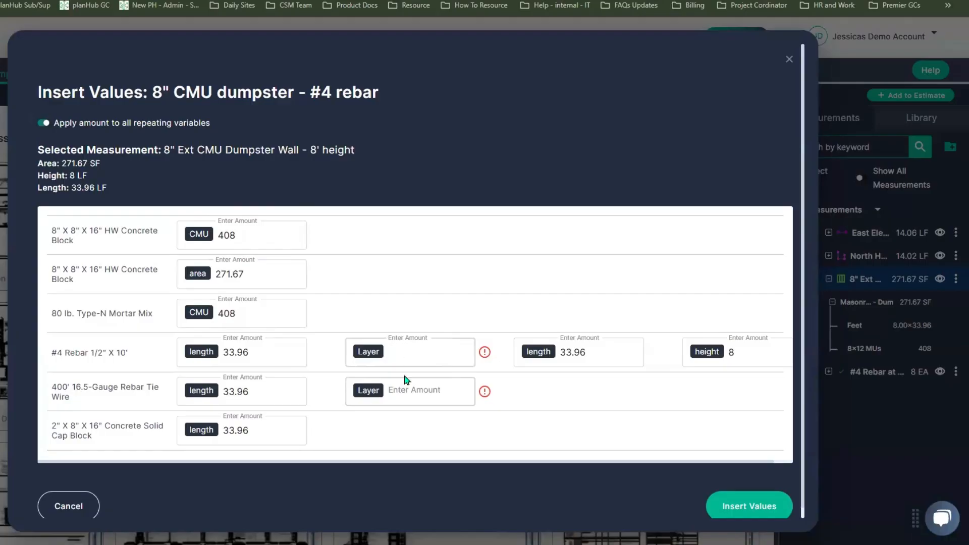
text(2)
scroll(540, 467, down, 1)
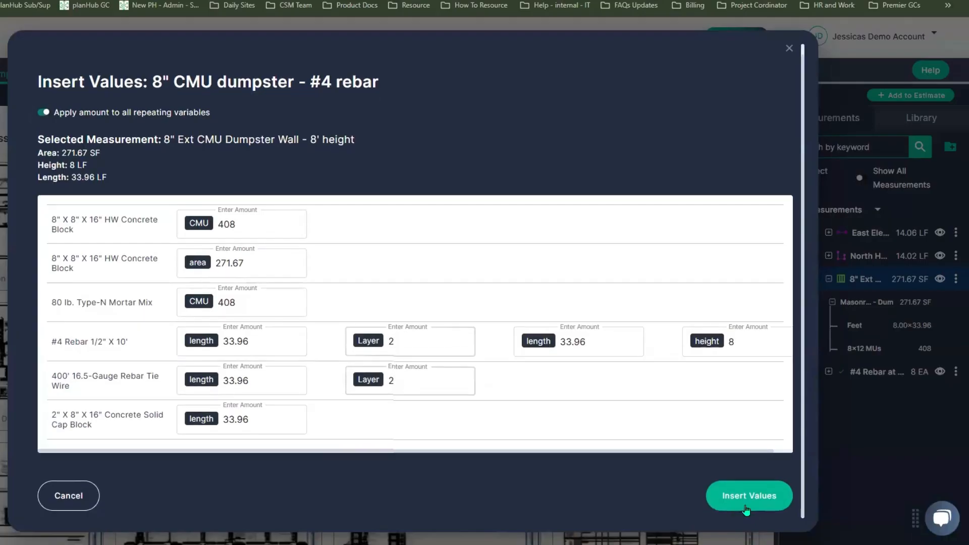
click(746, 509)
click(746, 509)
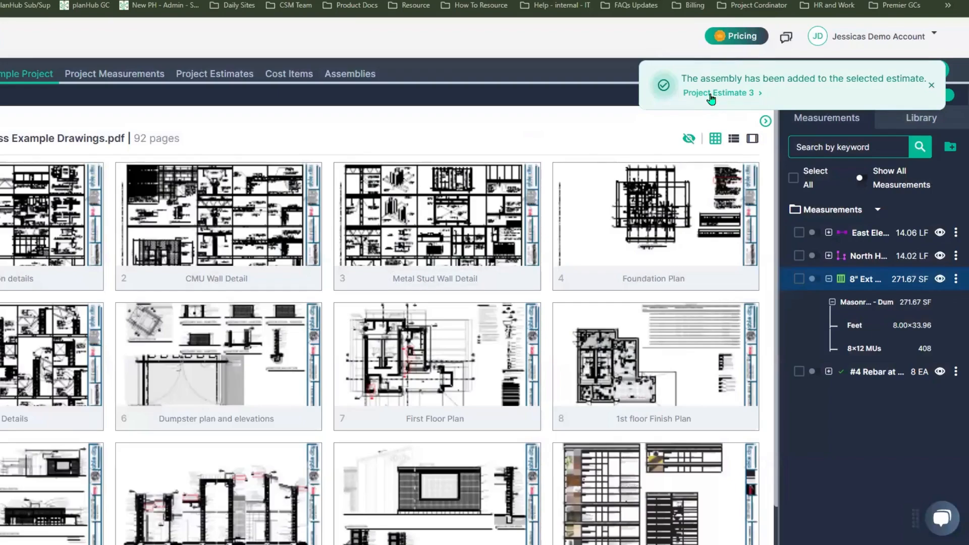
Open the newly created Project Estimate 3 and expand its 8" exterior CMU dumpster wall row into cost items
click(711, 93)
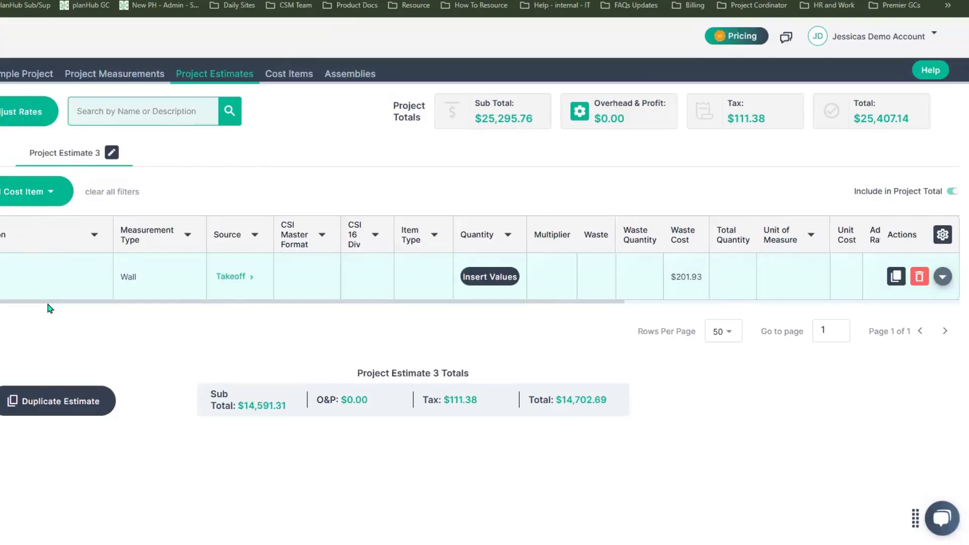
scroll(49, 305, right, 10)
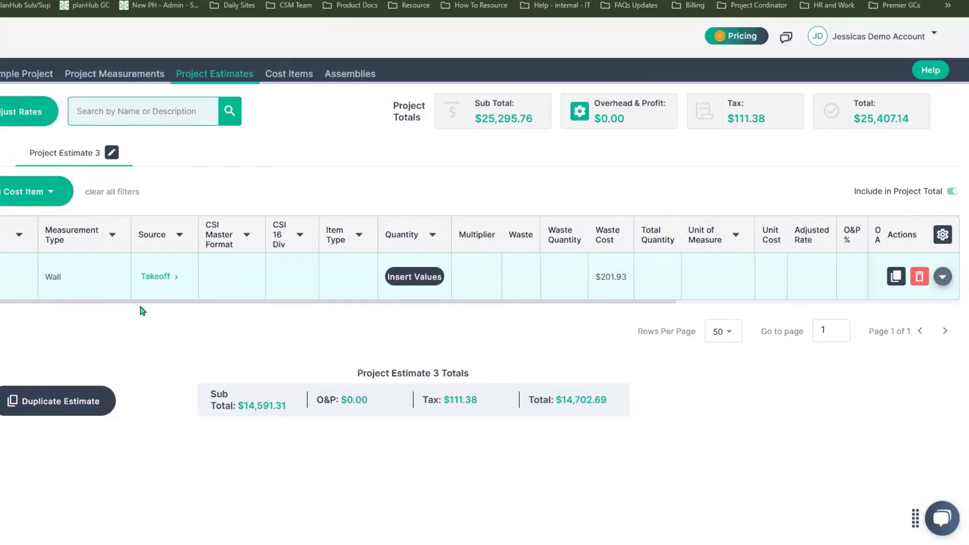
scroll(394, 306, right, 5)
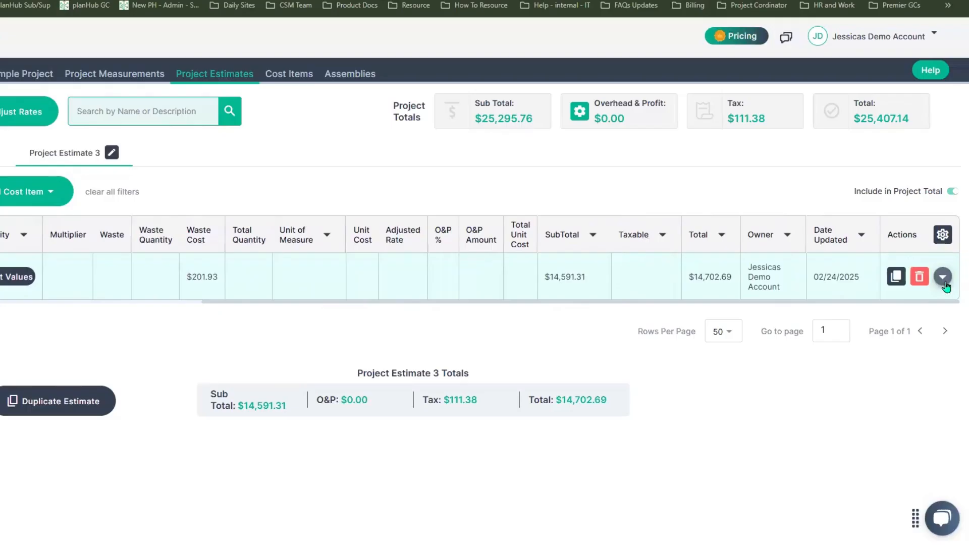
key(ctrl)
key(ctrl)
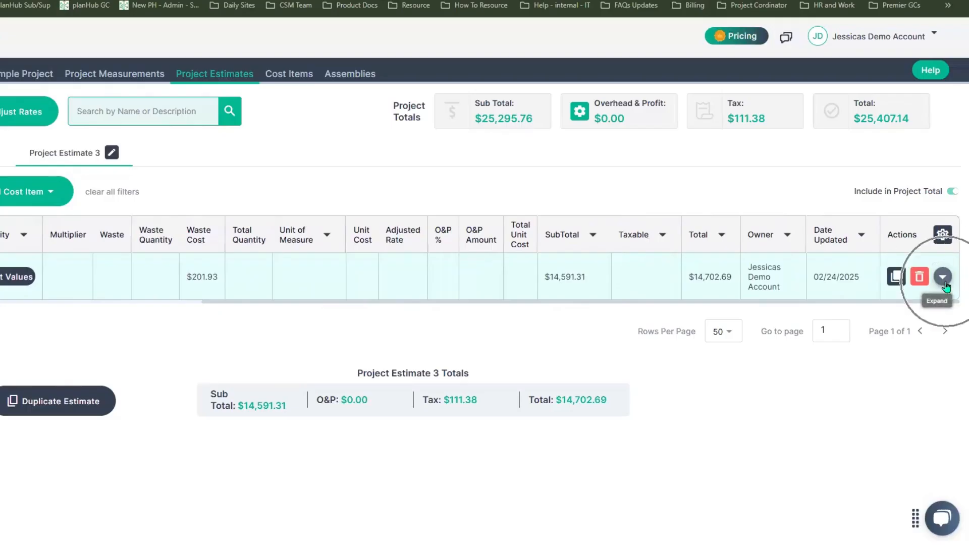
click(942, 278)
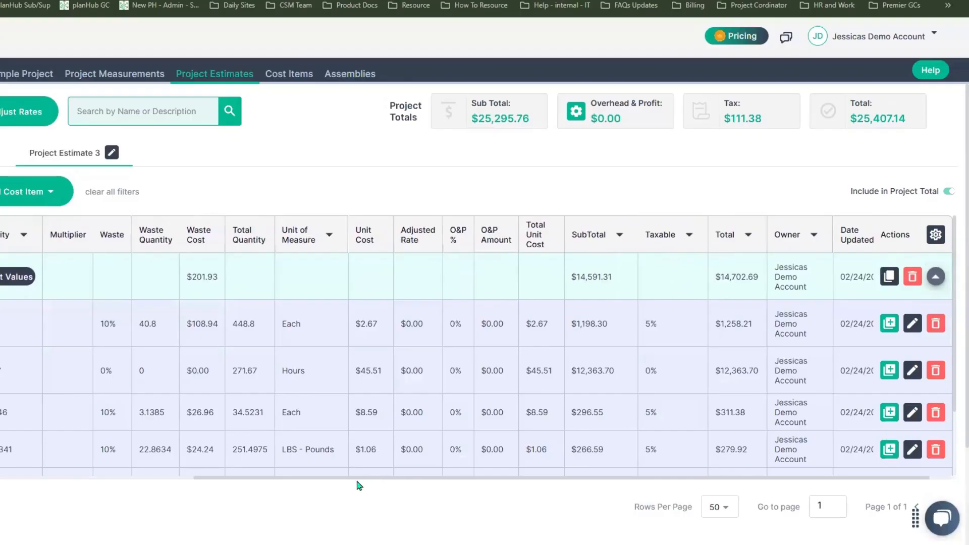
Review the wall's cost items across the estimate for quantities, waste, unit costs, subtotals, tax rates and totals
drag(357, 479, 47, 479)
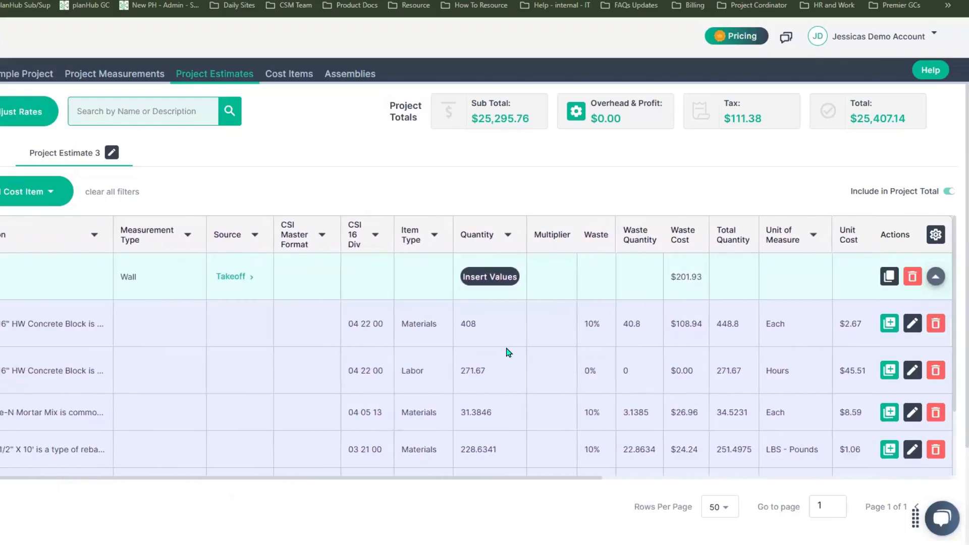
scroll(507, 358, down, 2)
scroll(507, 358, down, 1)
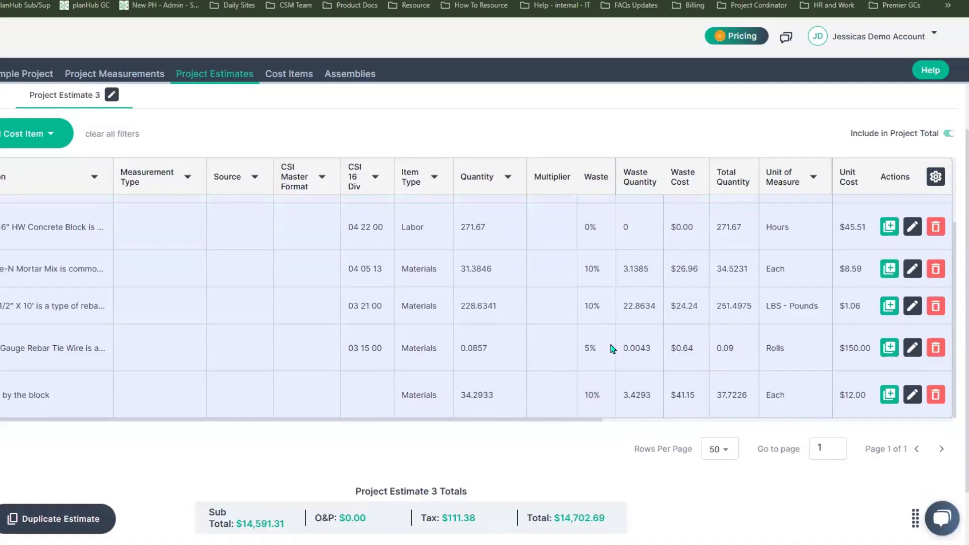
drag(591, 424, 903, 421)
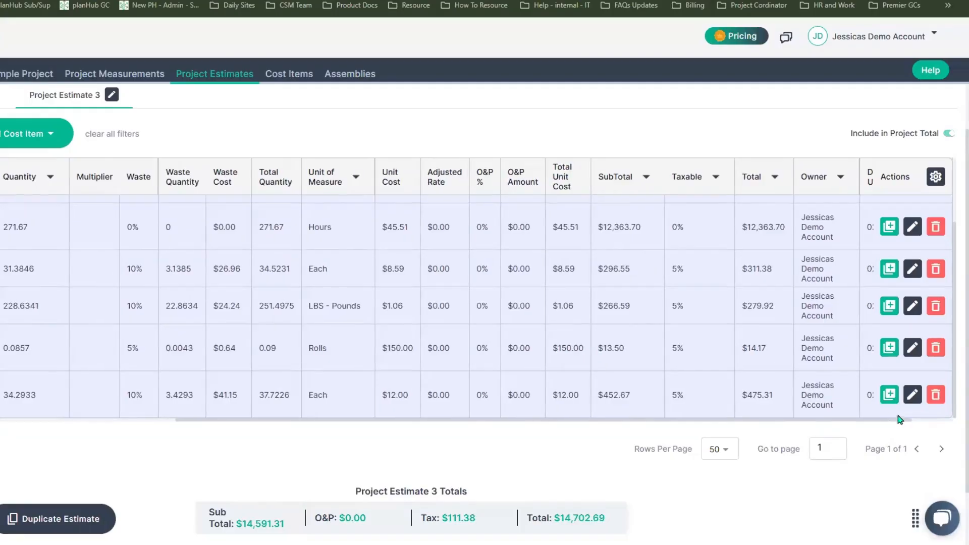
click(699, 278)
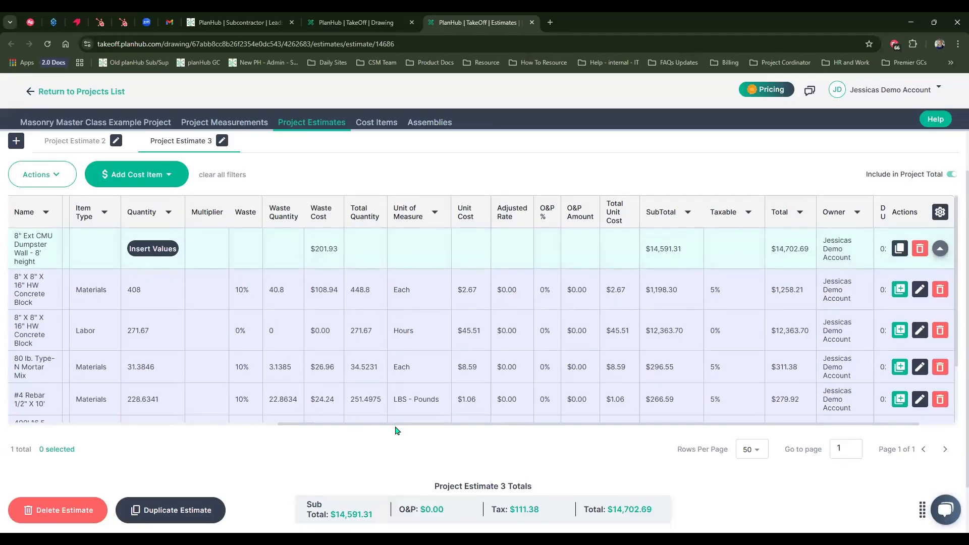
scroll(392, 176, up, 1)
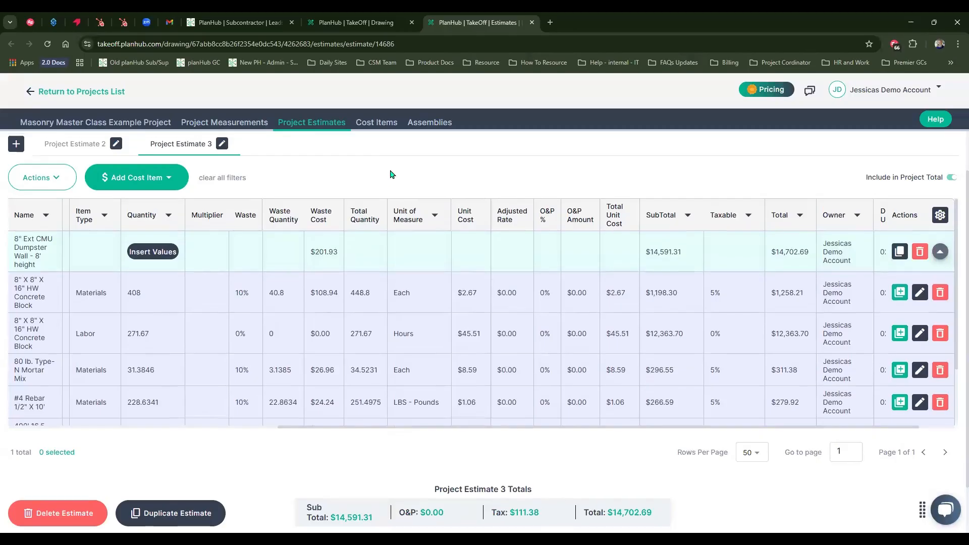